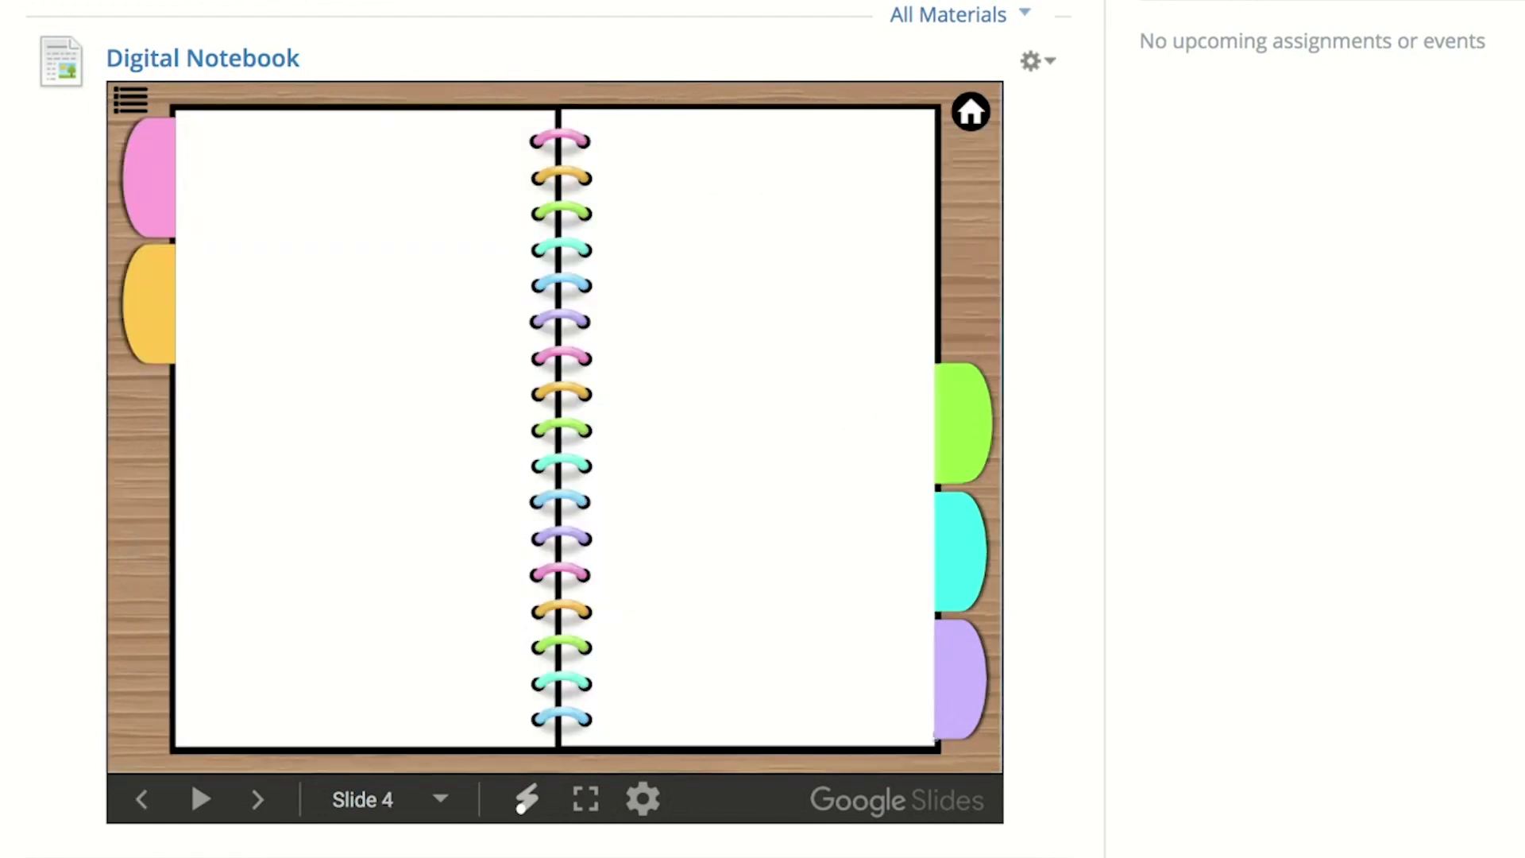
Step: Page forward through two sections of the embedded notebook, then return to its leopard-print cover
key(Right)
key(Right)
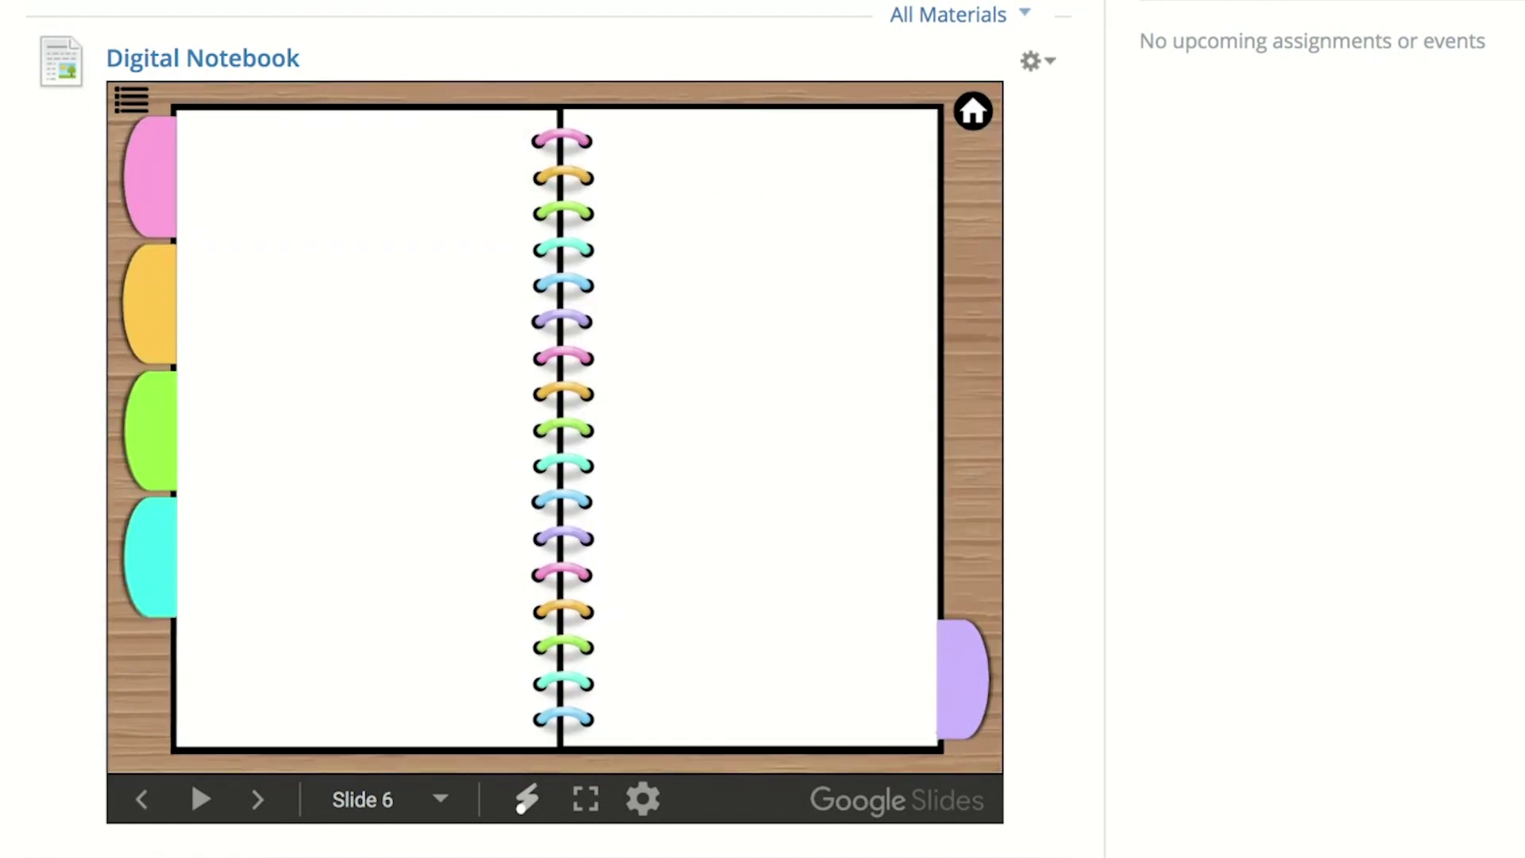
key(Right)
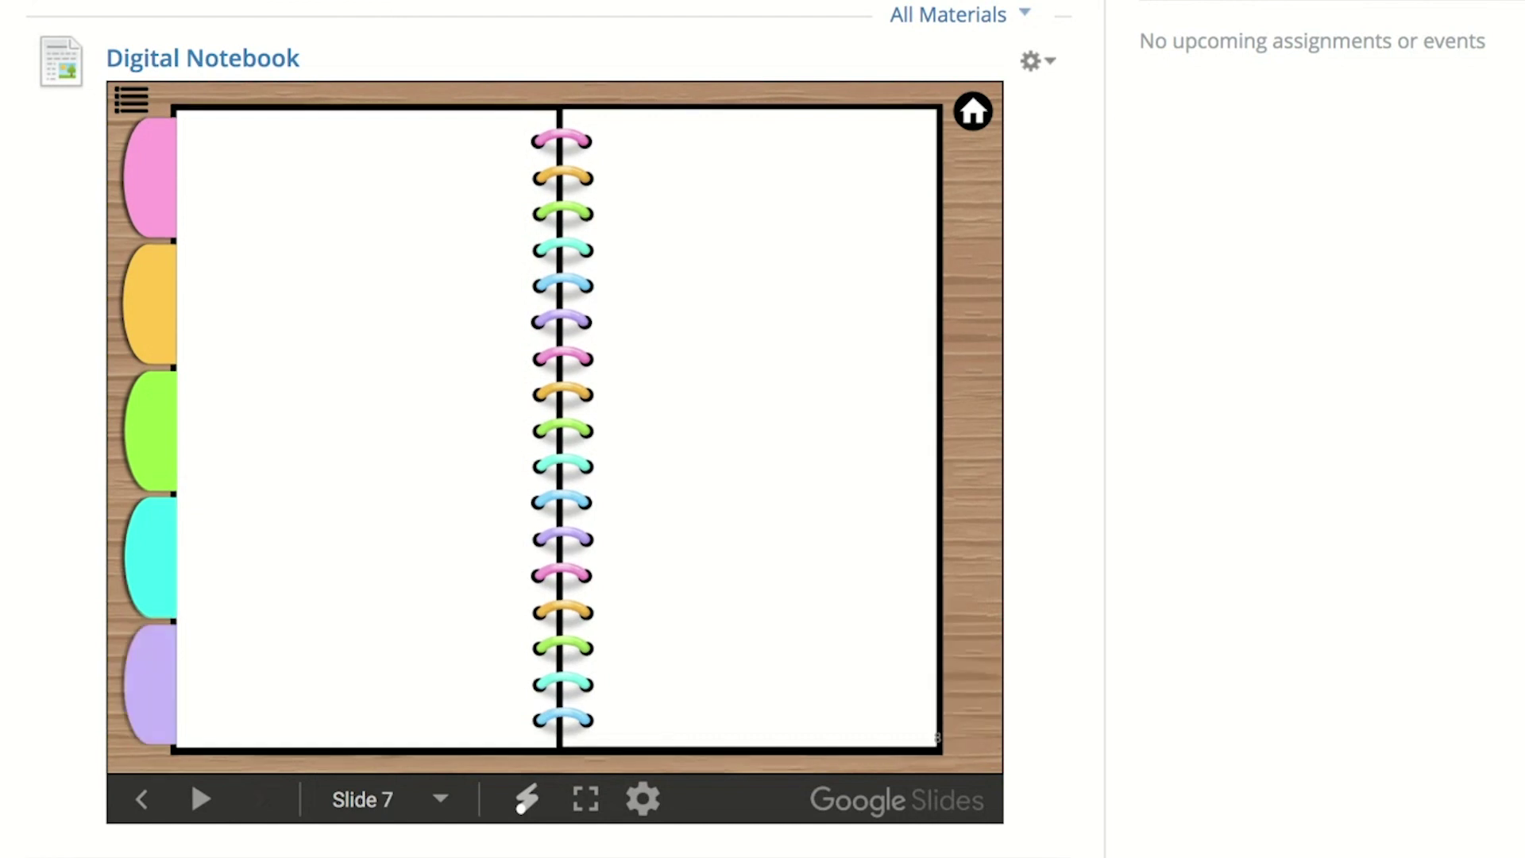
key(Home)
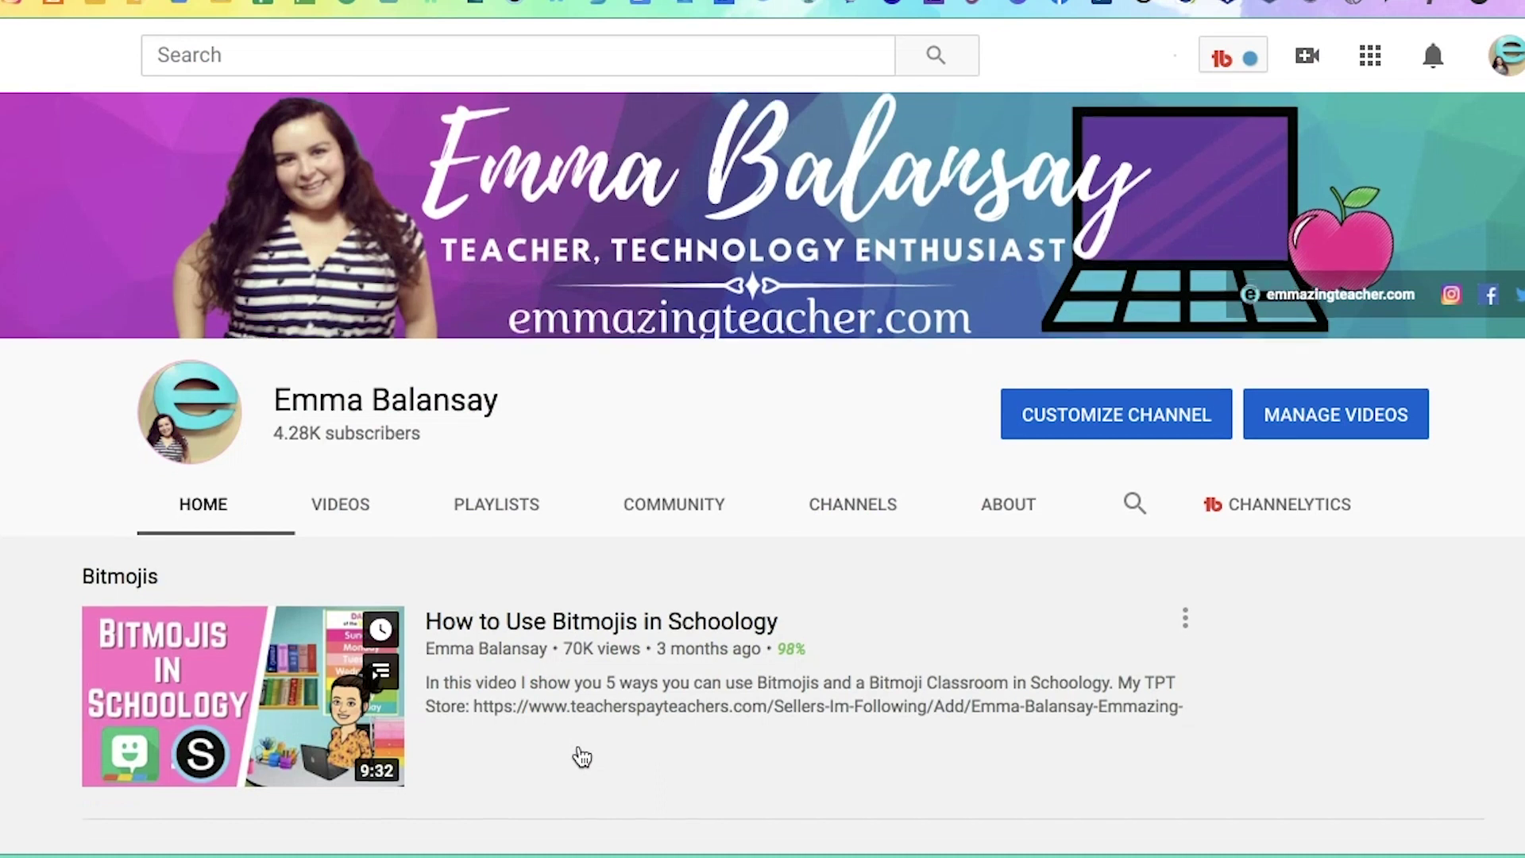
scroll(576, 741, down, 3)
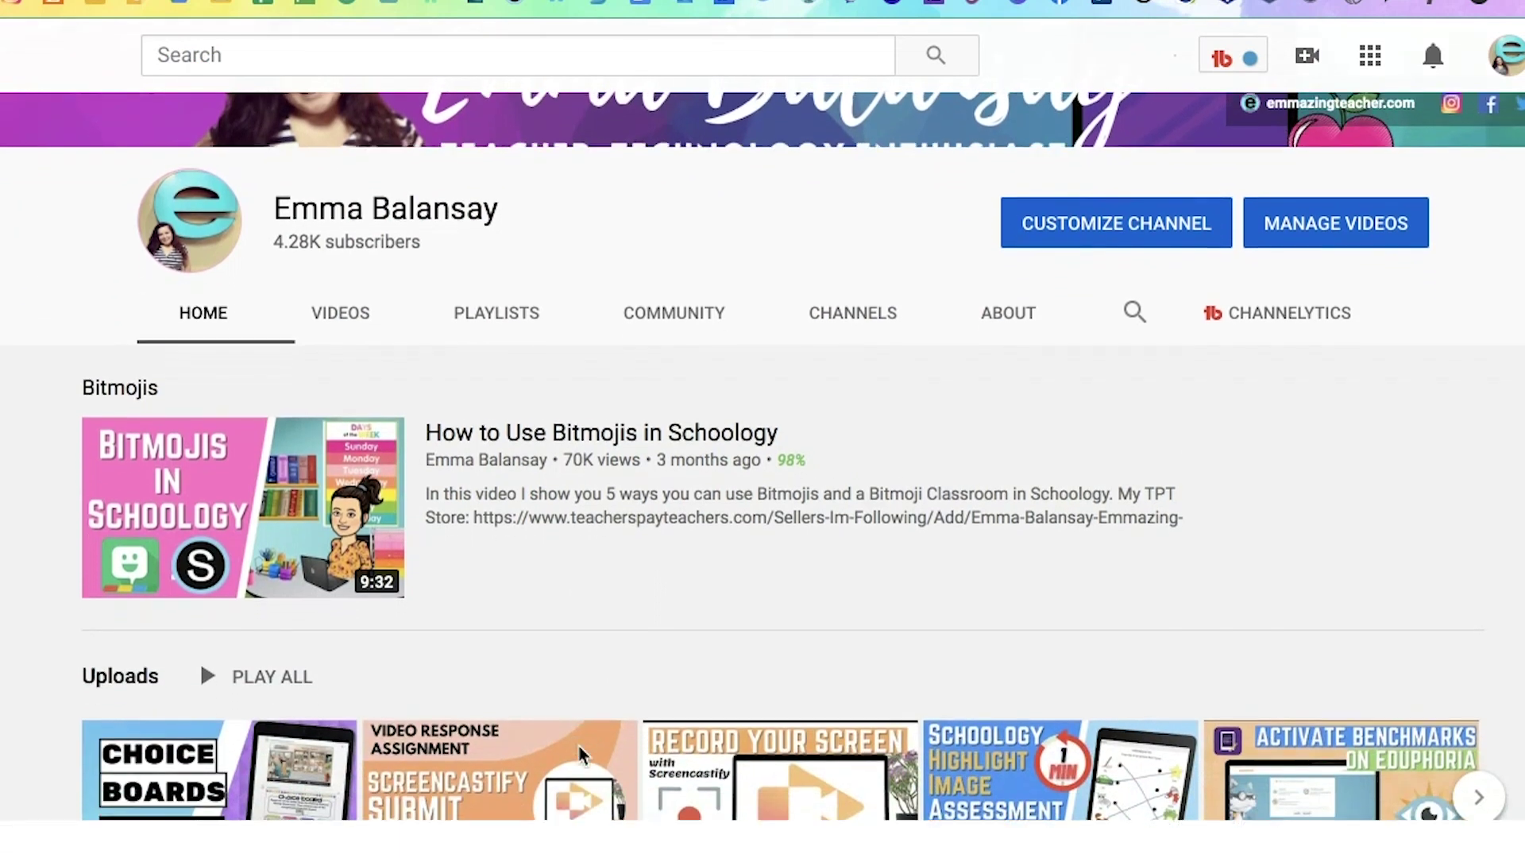
scroll(578, 745, down, 5)
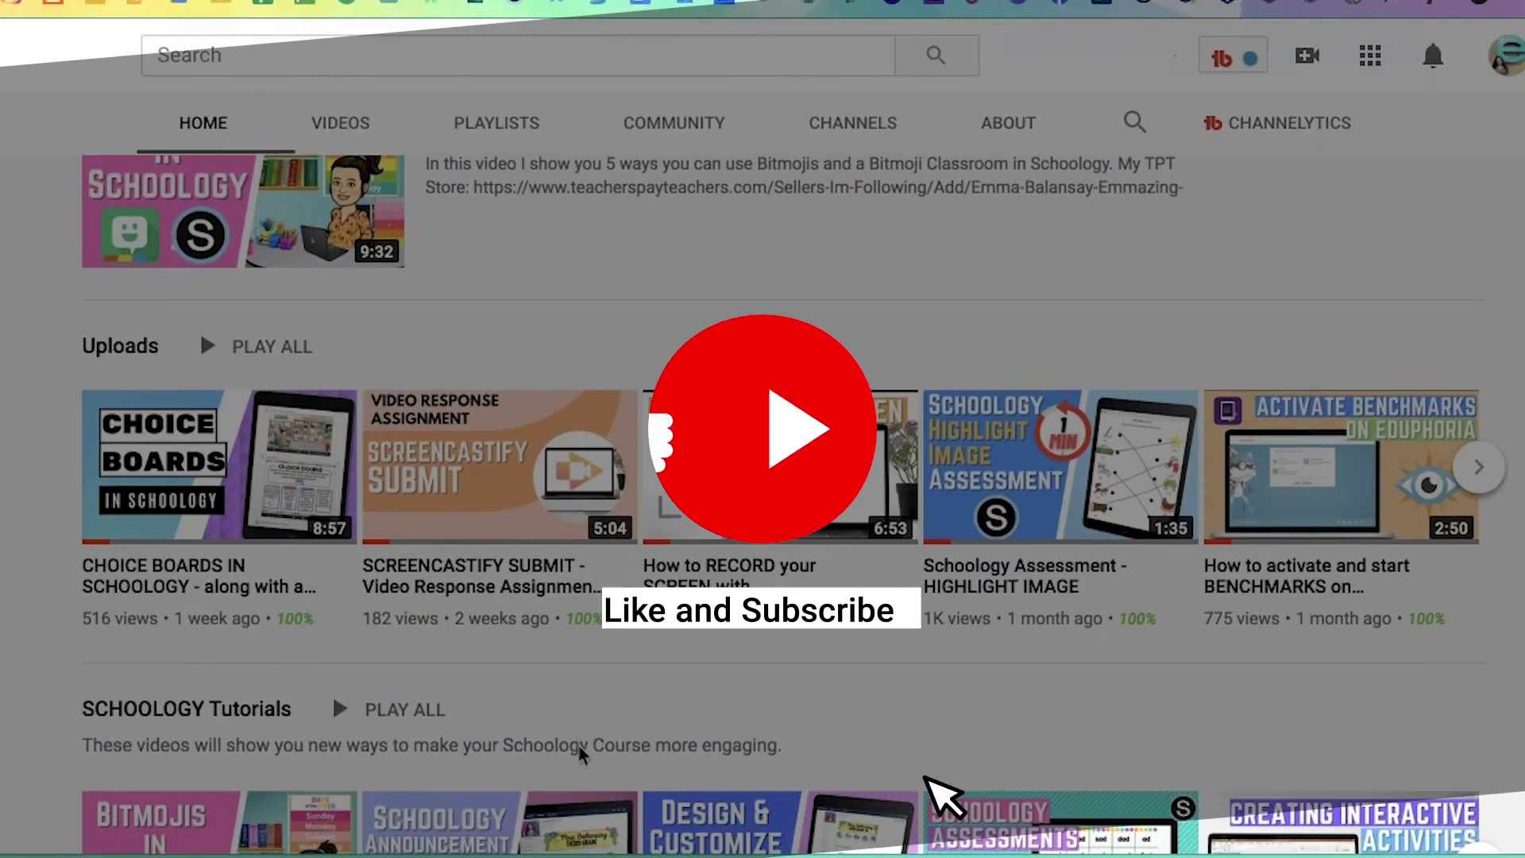
scroll(580, 753, up, 8)
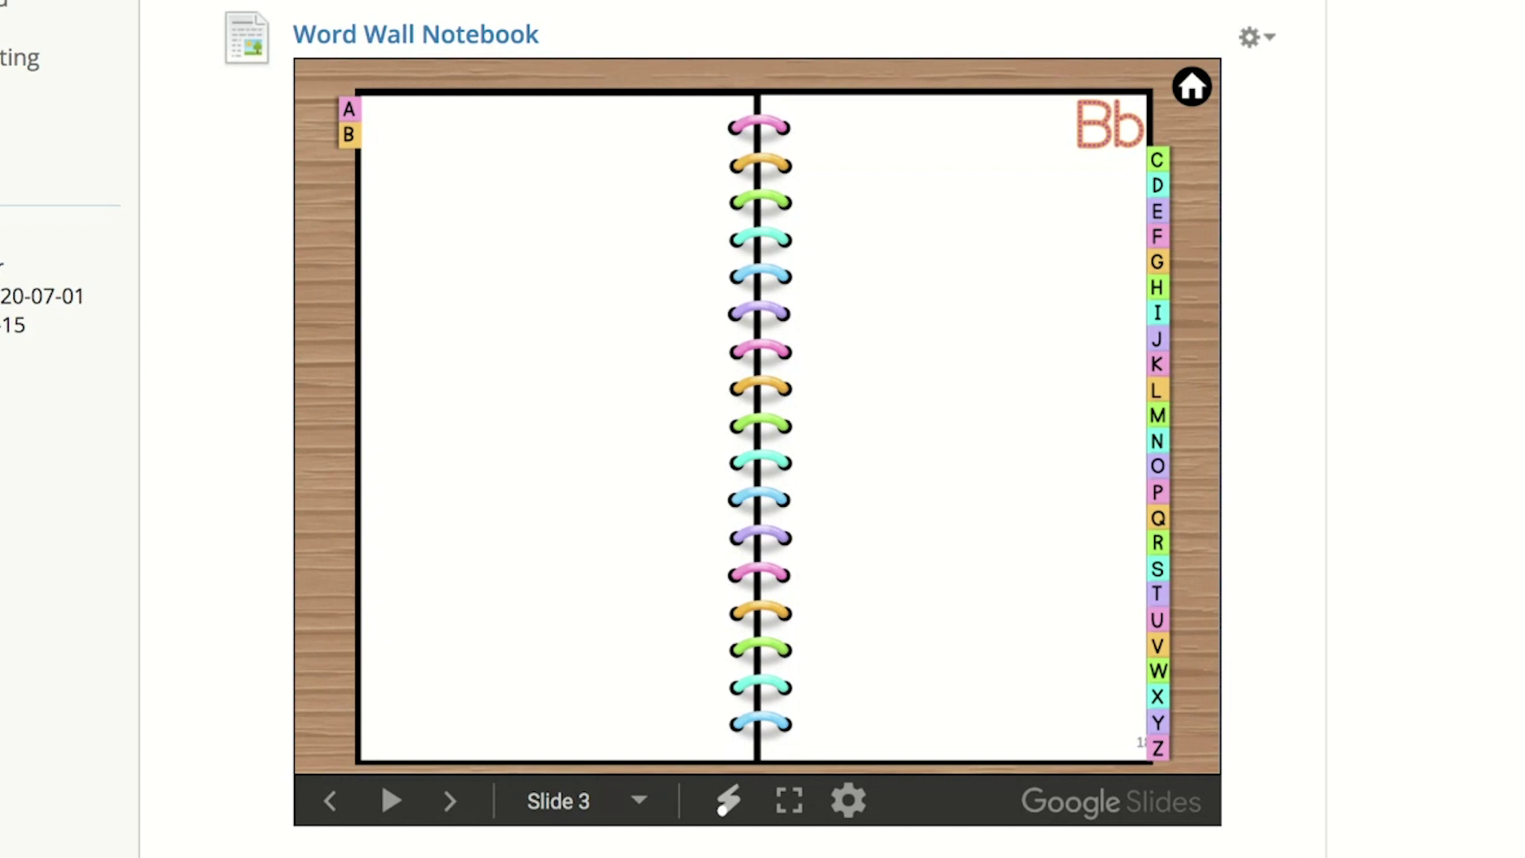
Step: Send the embedded Word Wall Notebook back to its Slide 1 cover with Home
key(Home)
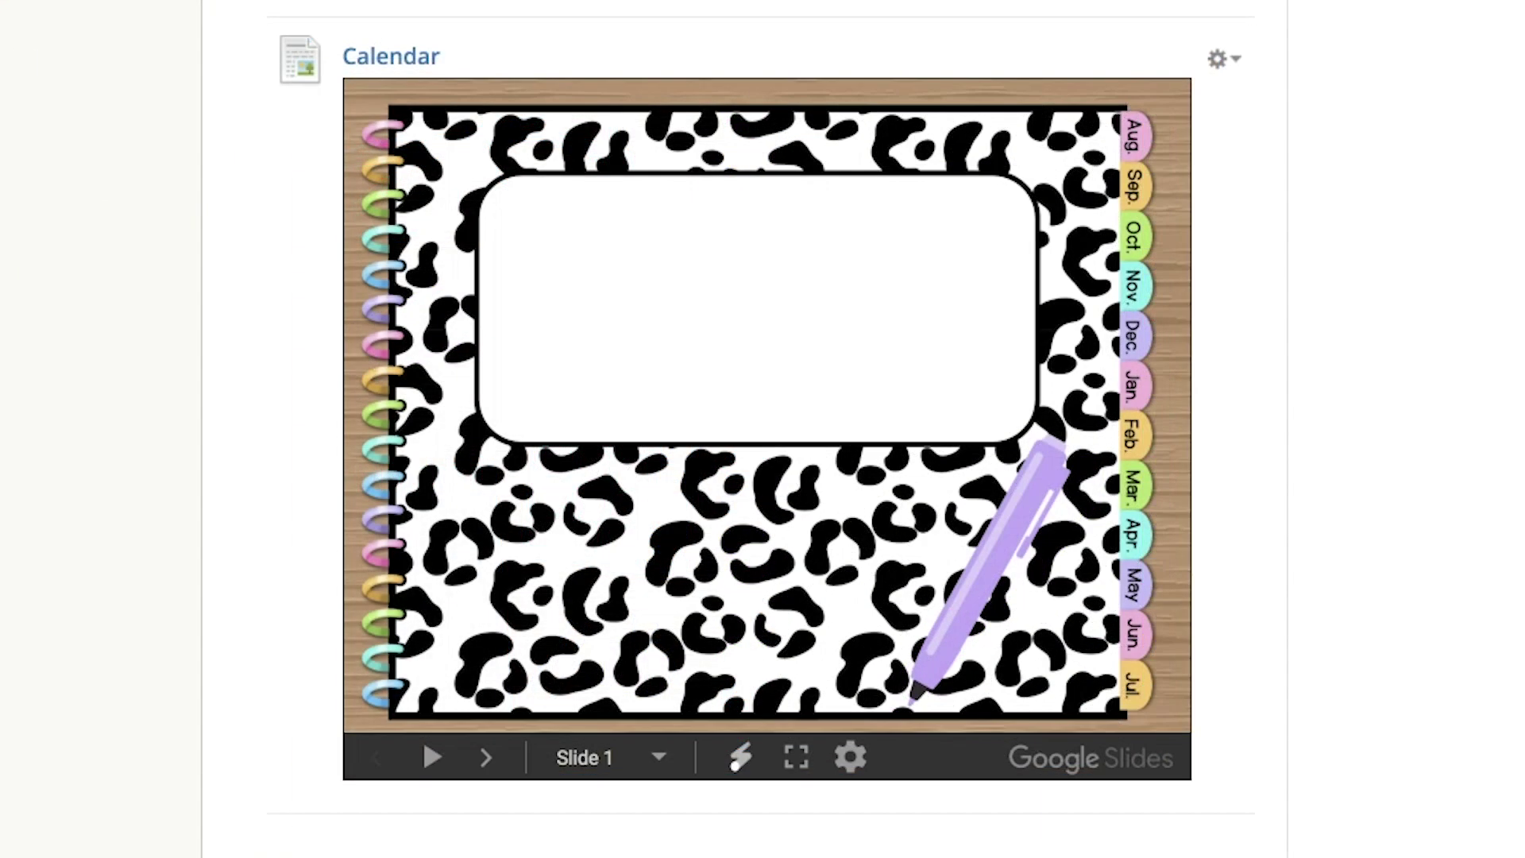
click(1156, 293)
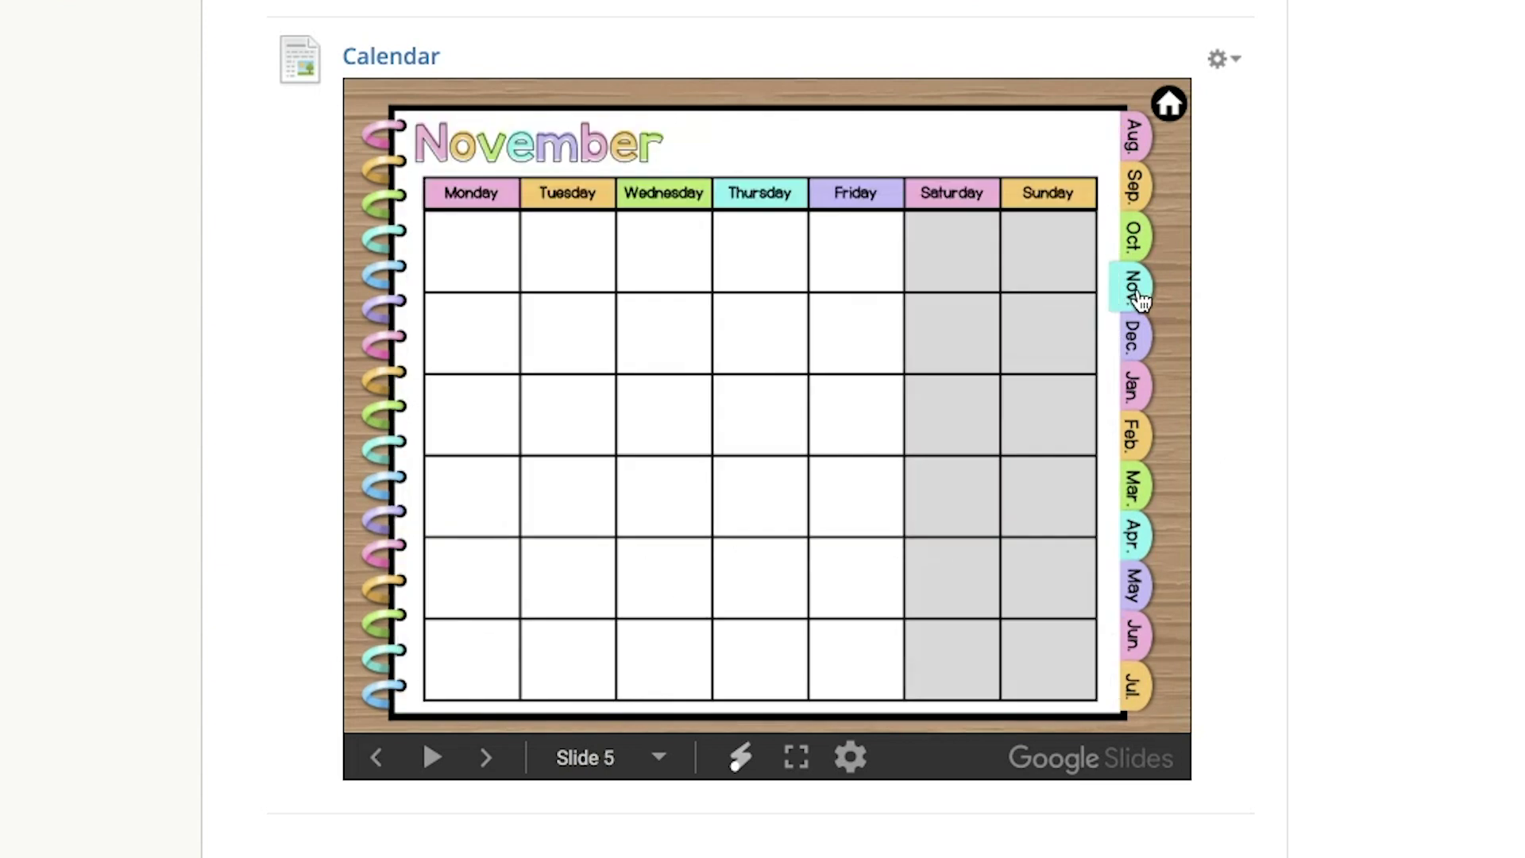
click(1149, 497)
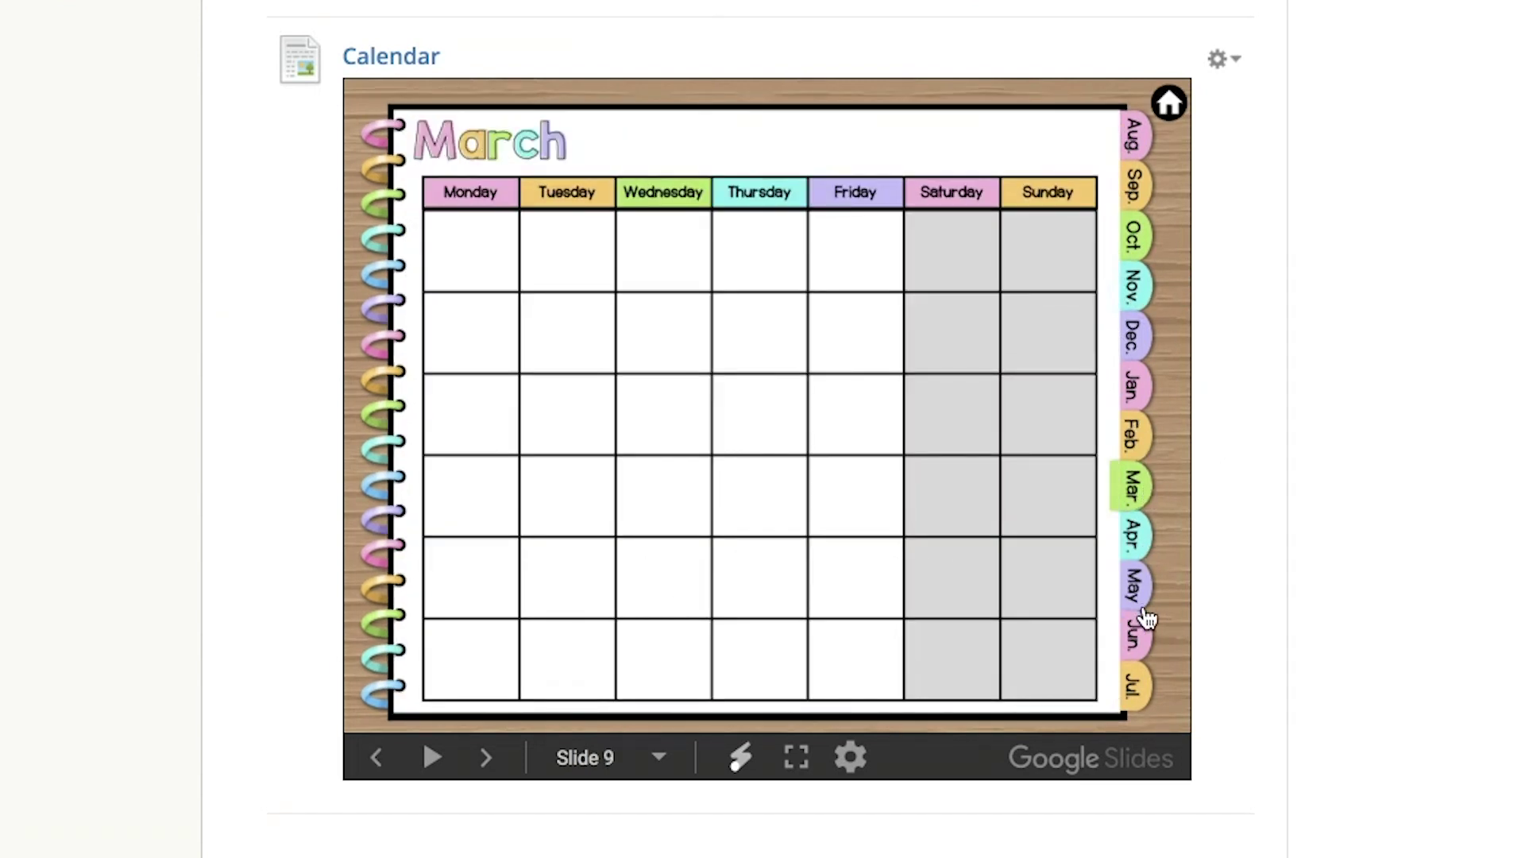
click(1147, 640)
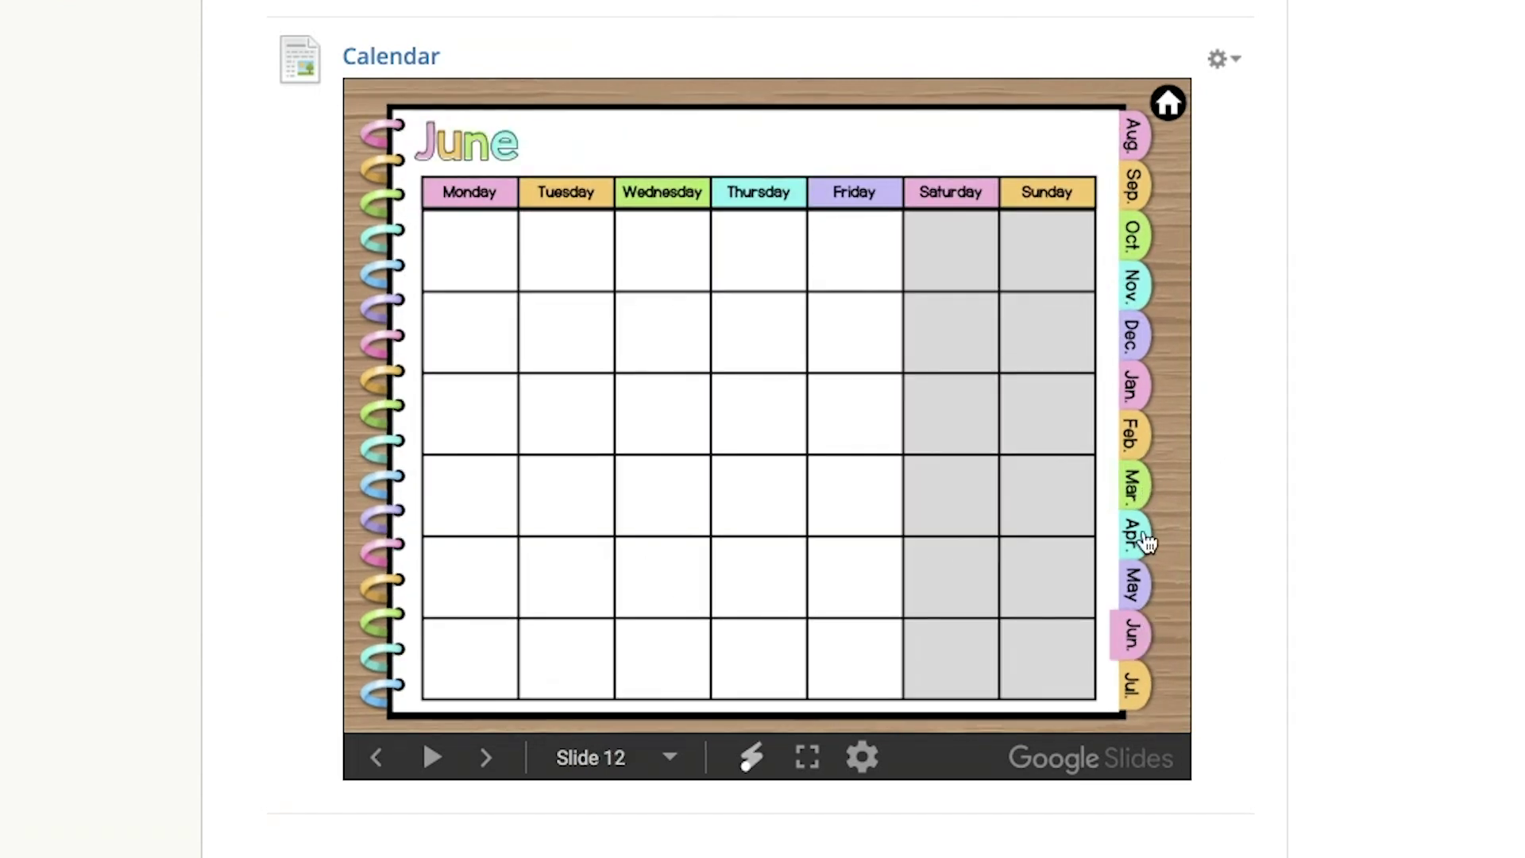
click(1141, 145)
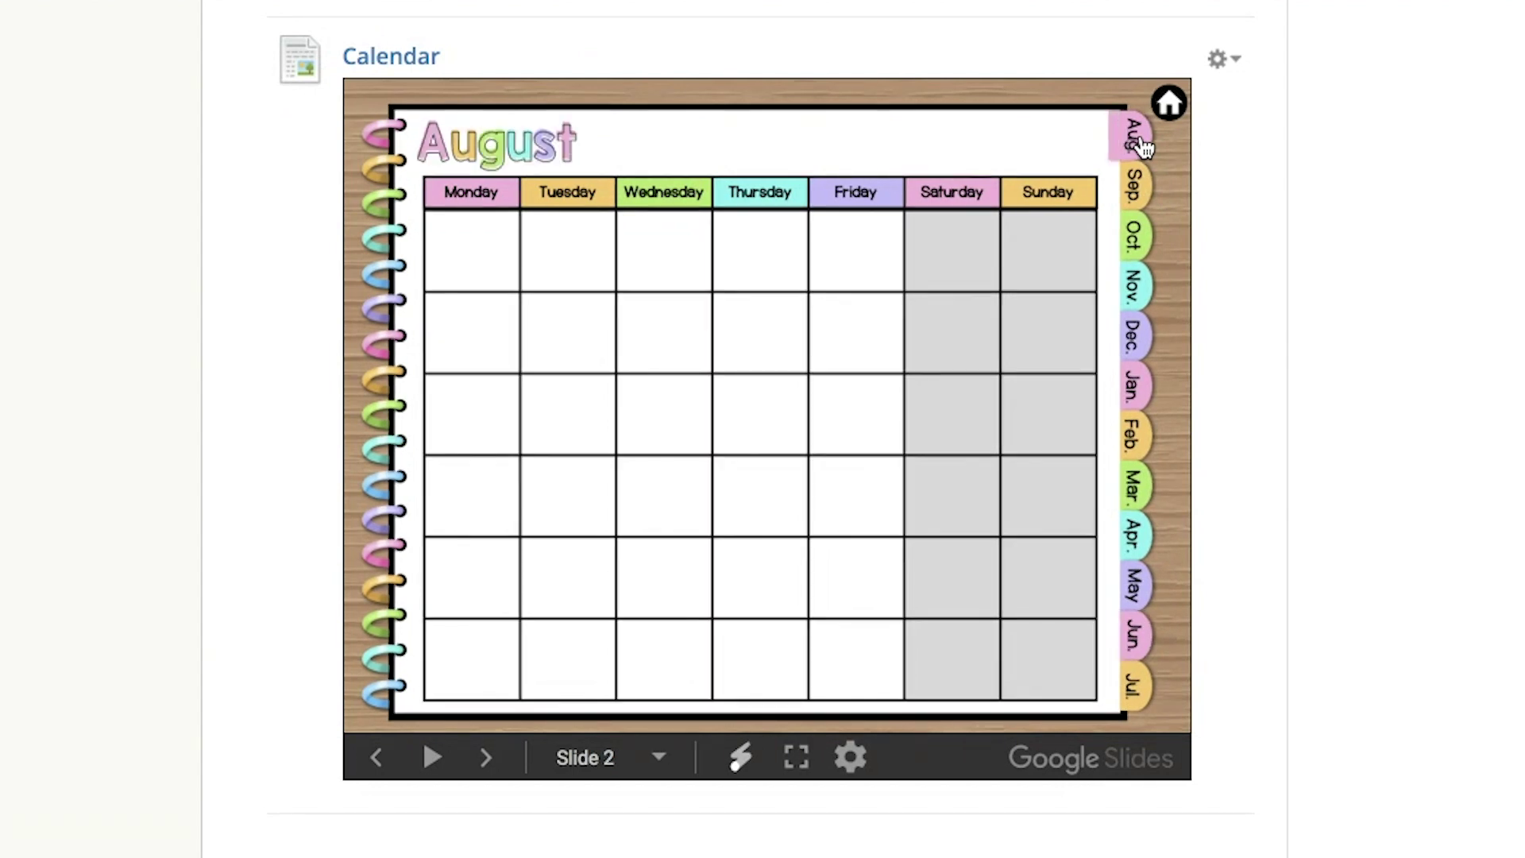
click(1141, 235)
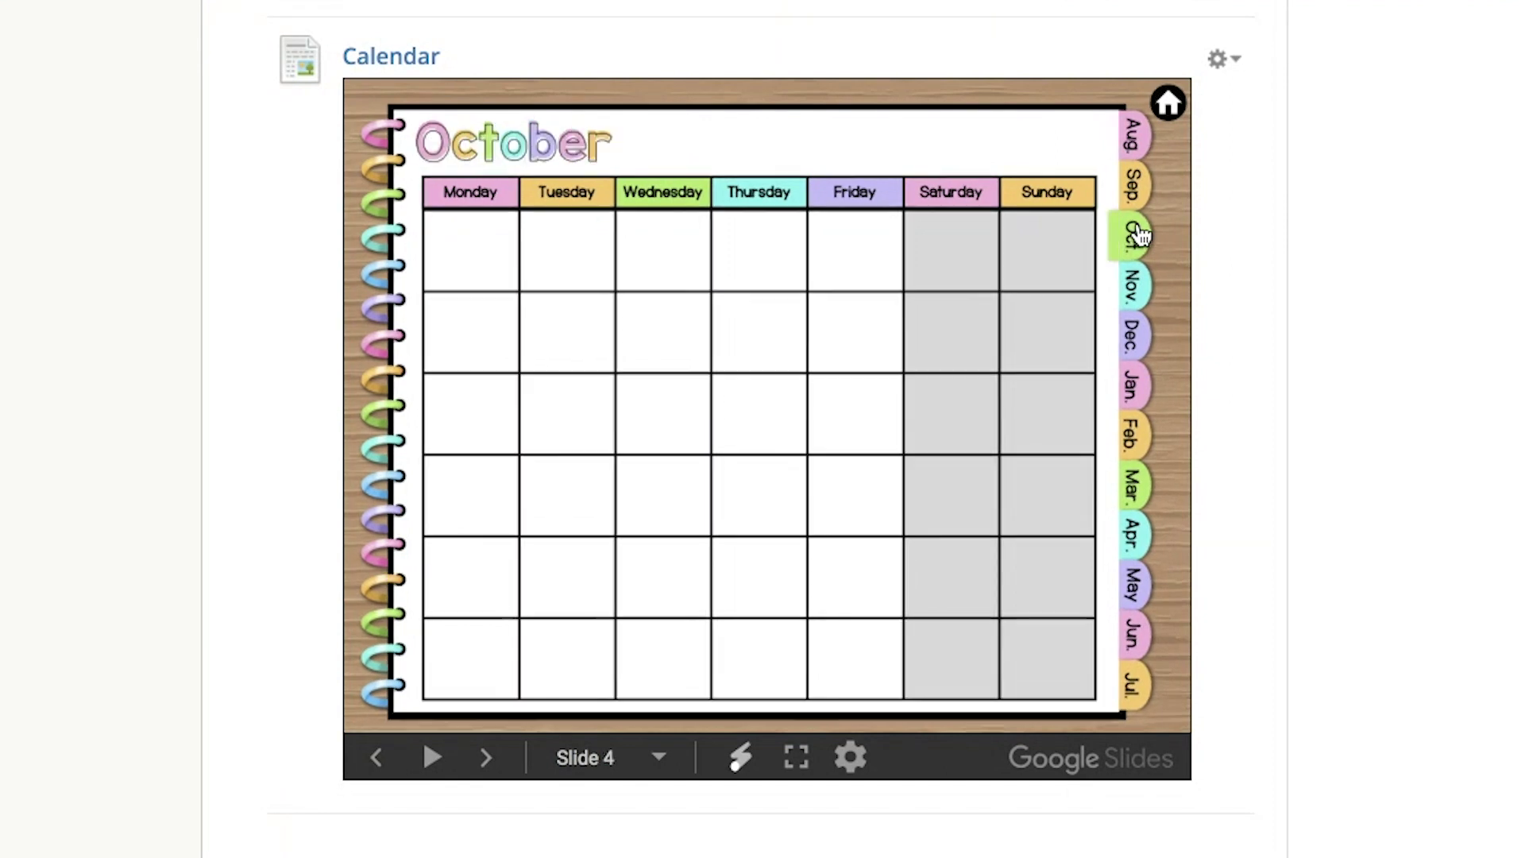
click(1136, 139)
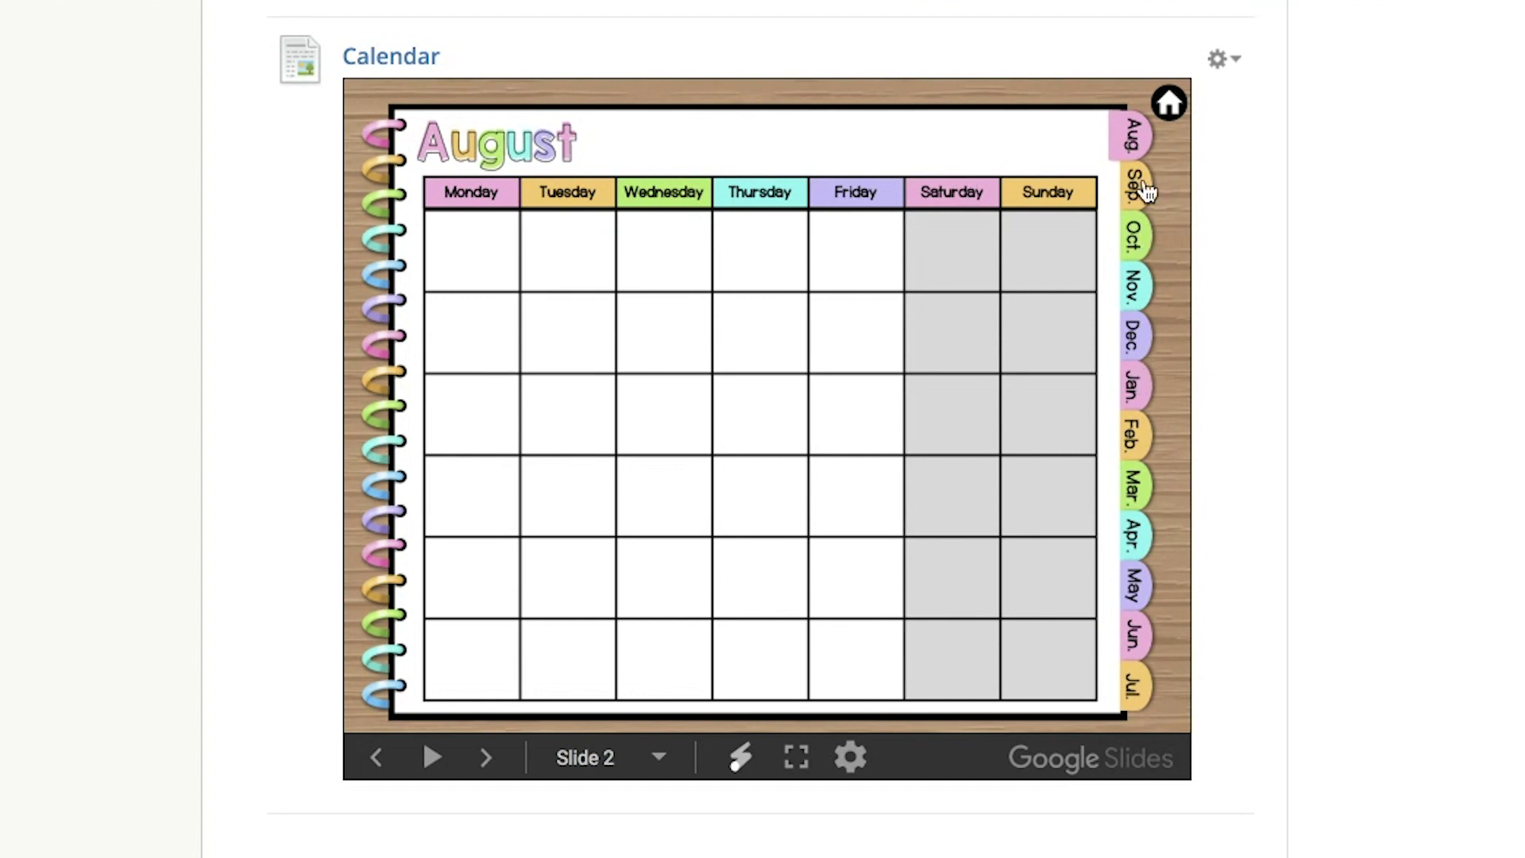
click(1134, 242)
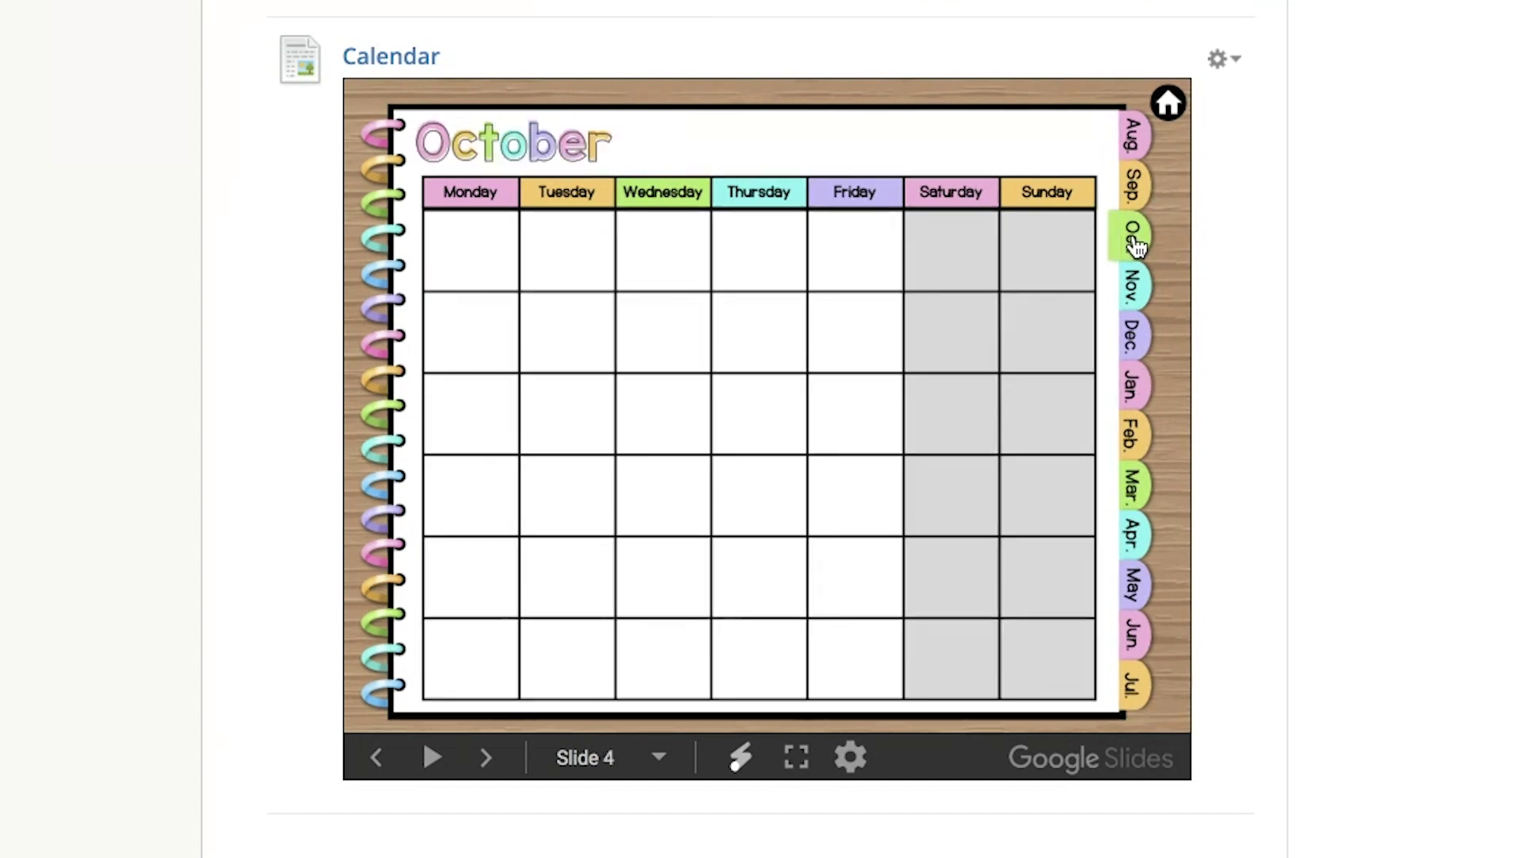
click(1136, 308)
click(1169, 102)
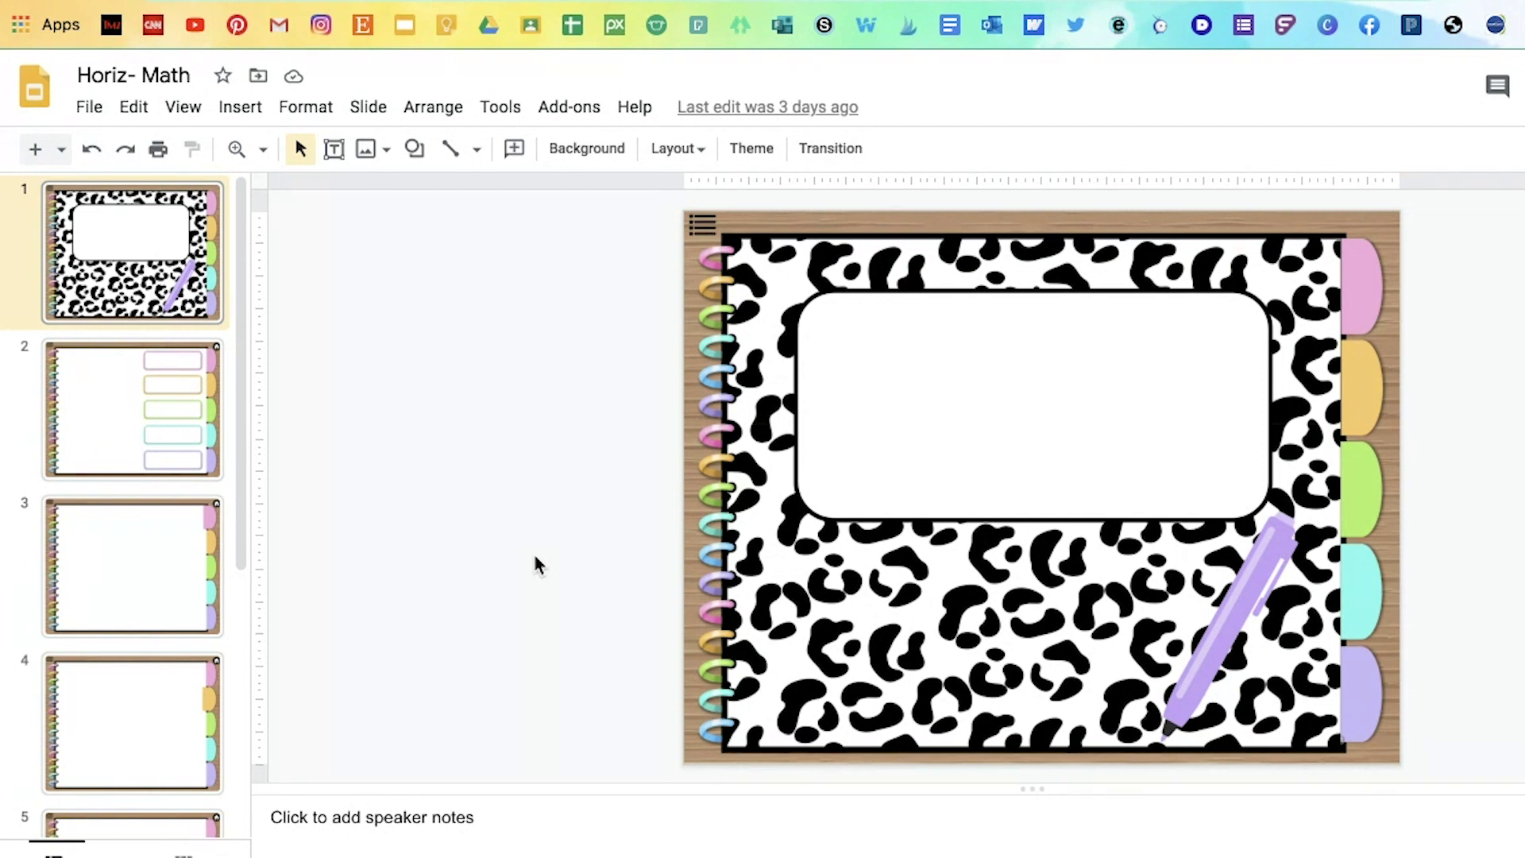
Step: Select slide 2, the contents page with five coloured empty label boxes
click(191, 439)
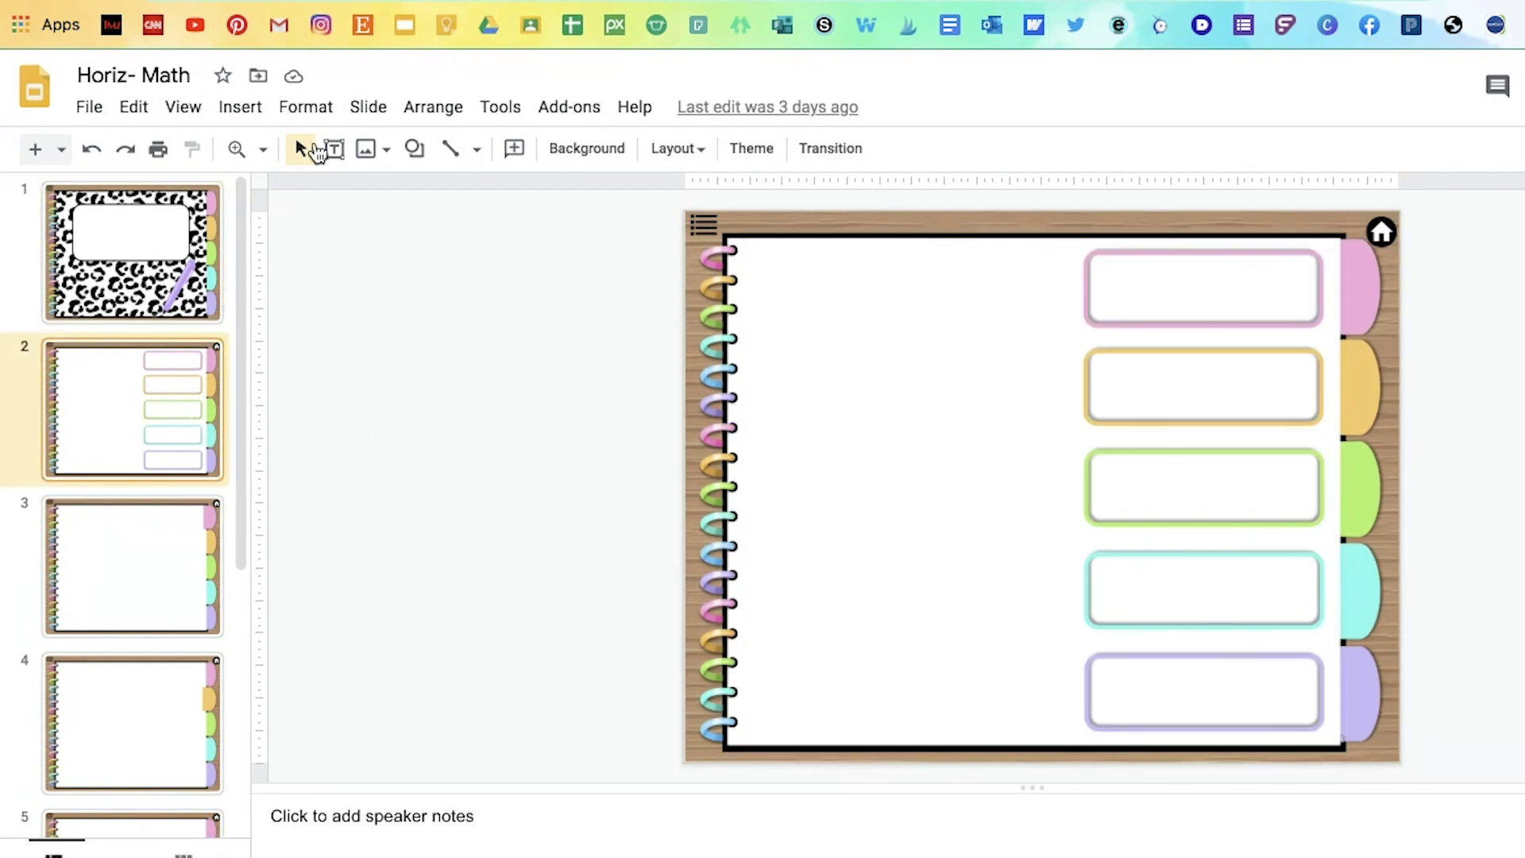
Step: Draw a text box in slide 2's pink frame, type 'Rounding' and select it for restyling
click(255, 111)
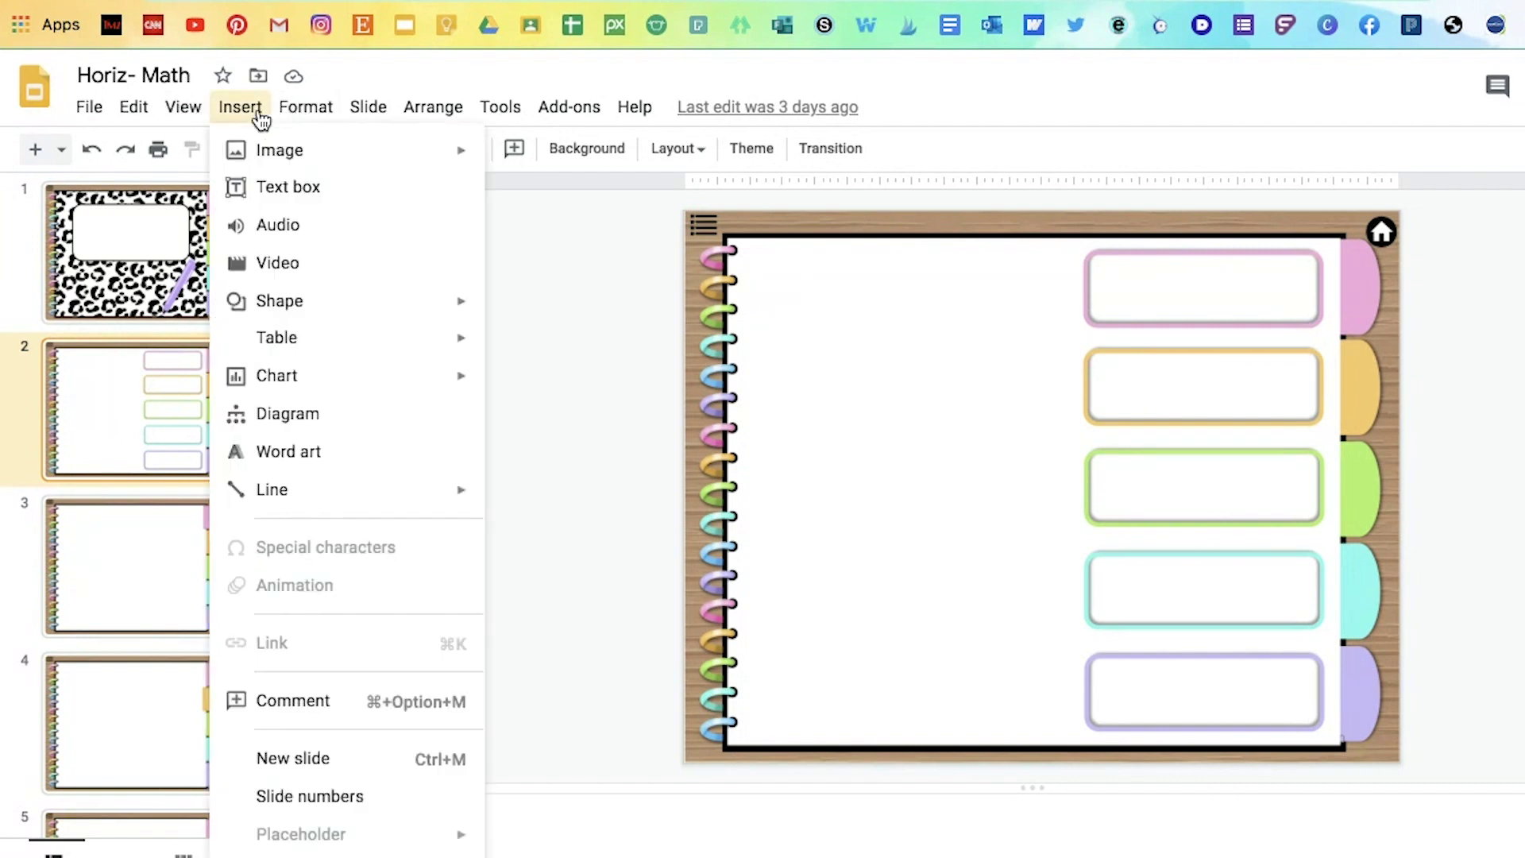
mouse_move(278, 163)
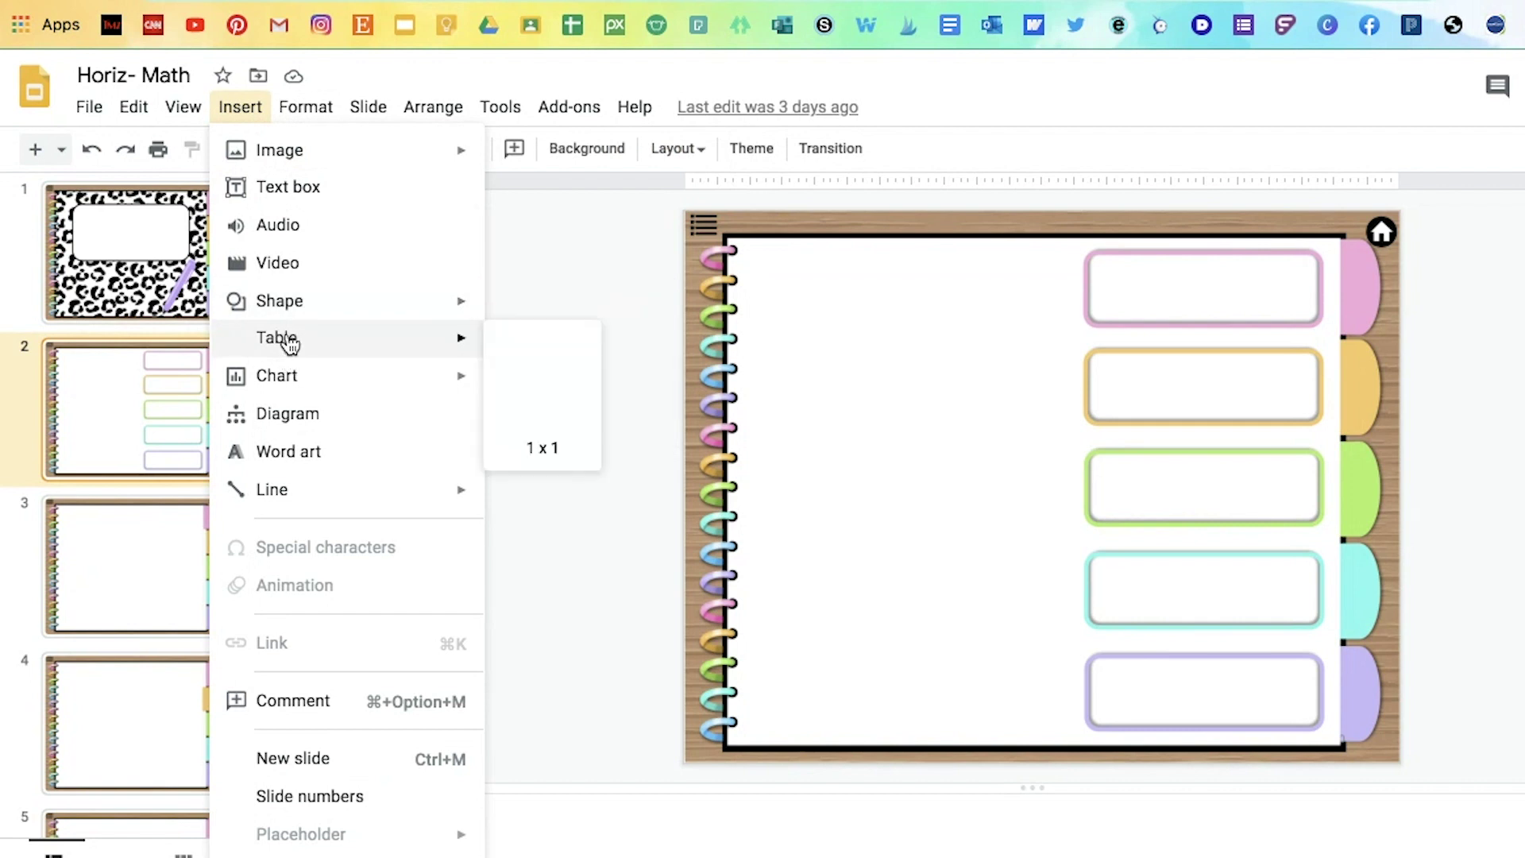
click(293, 188)
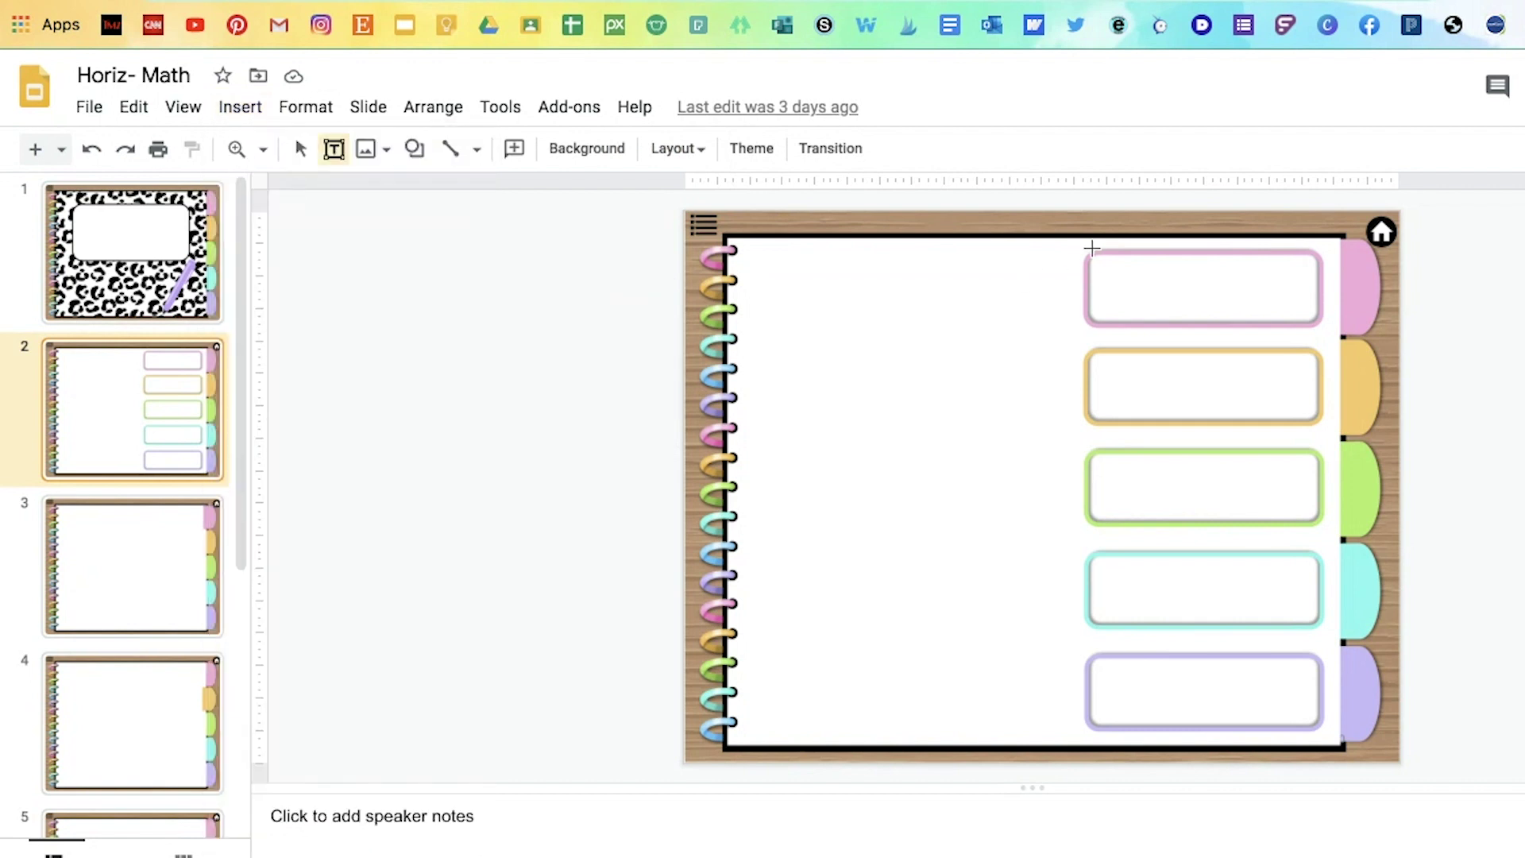
drag(1098, 262, 1311, 313)
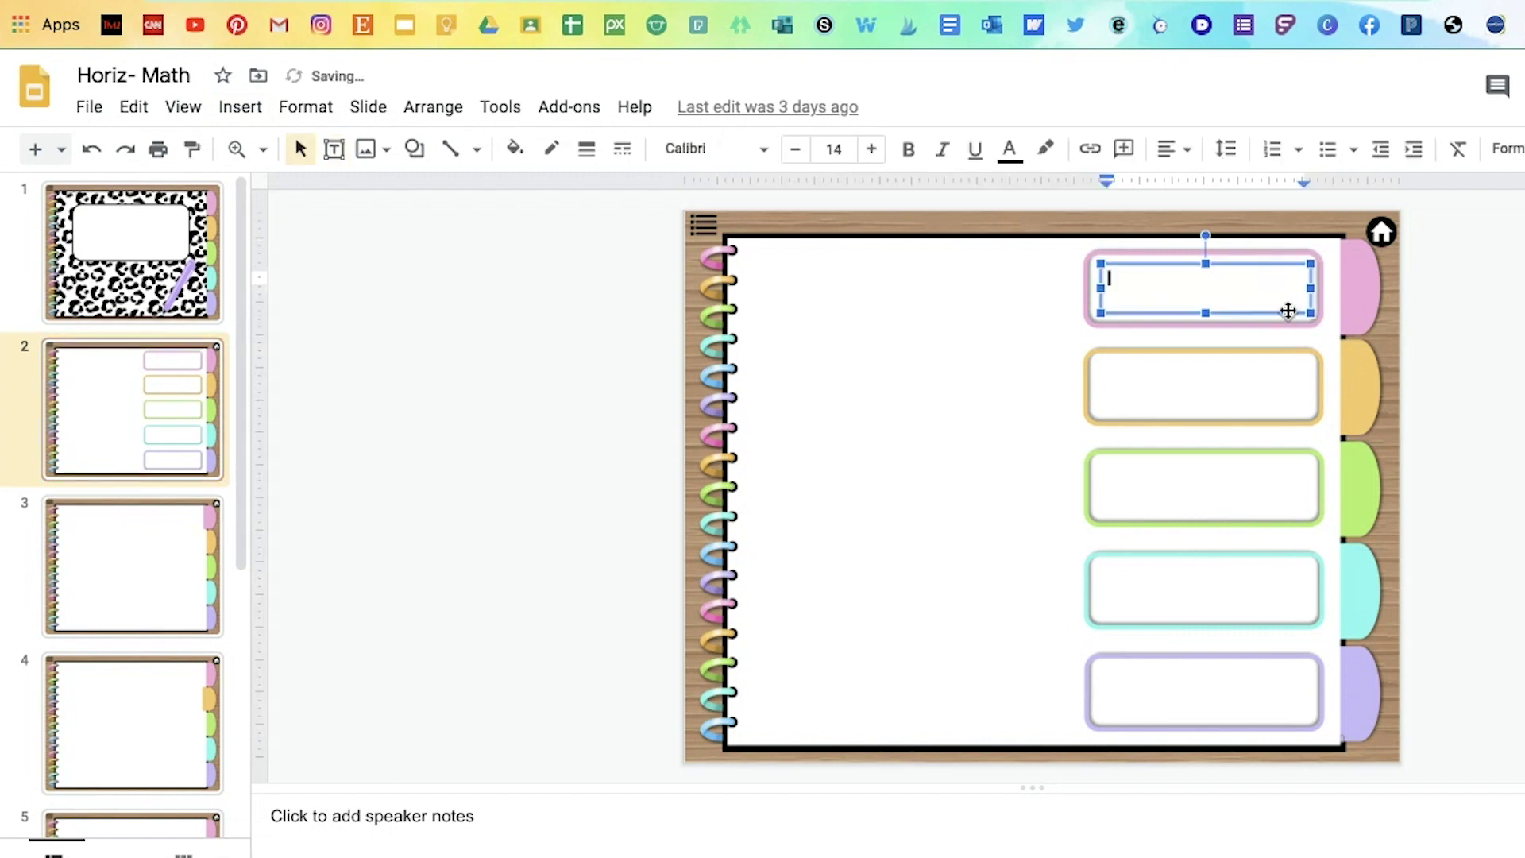
text(Rounding)
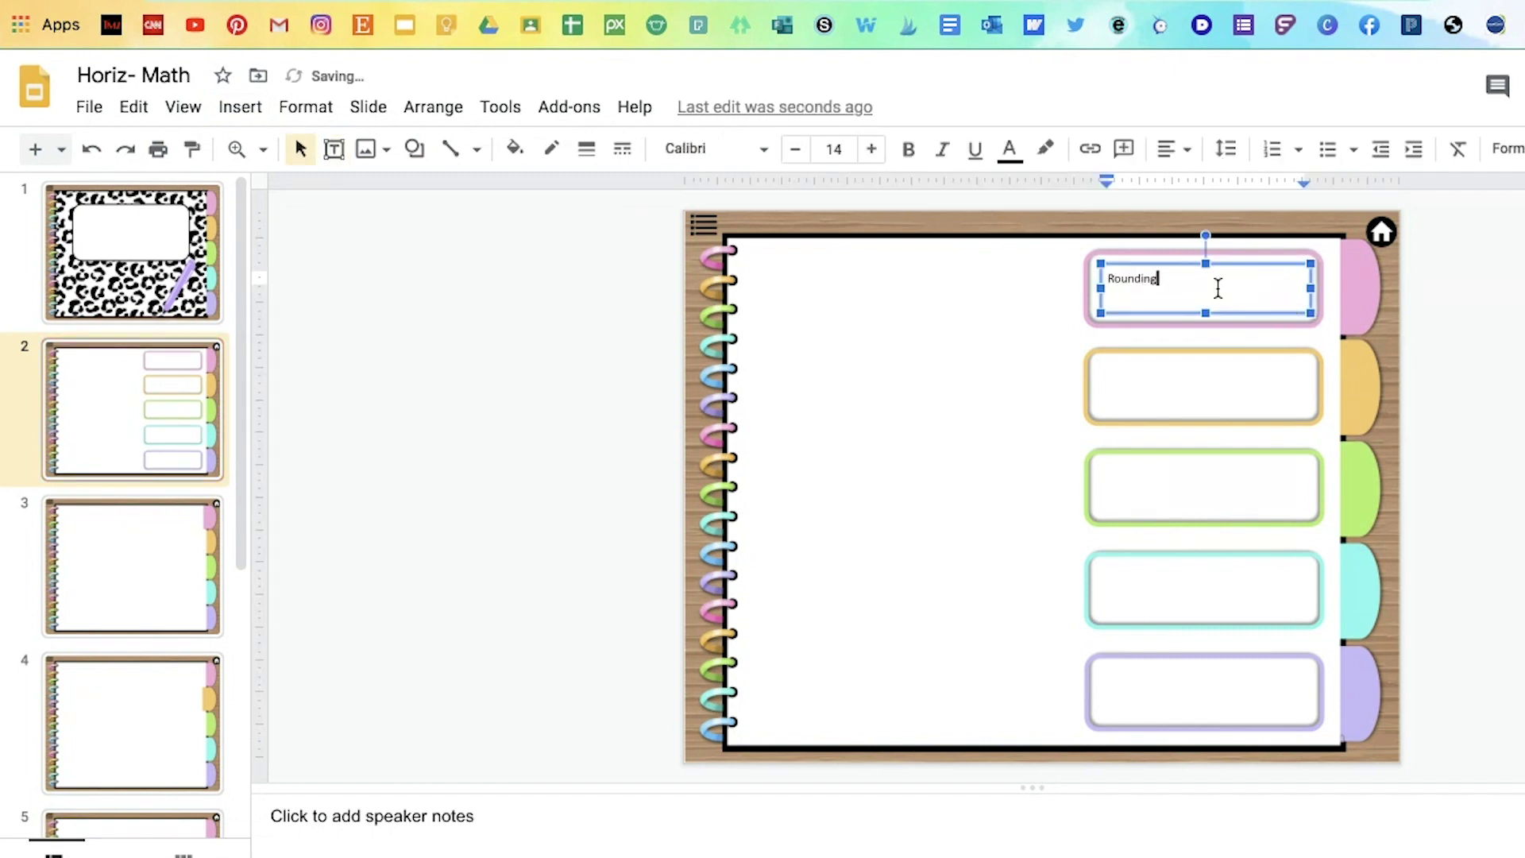
drag(1218, 287, 1106, 281)
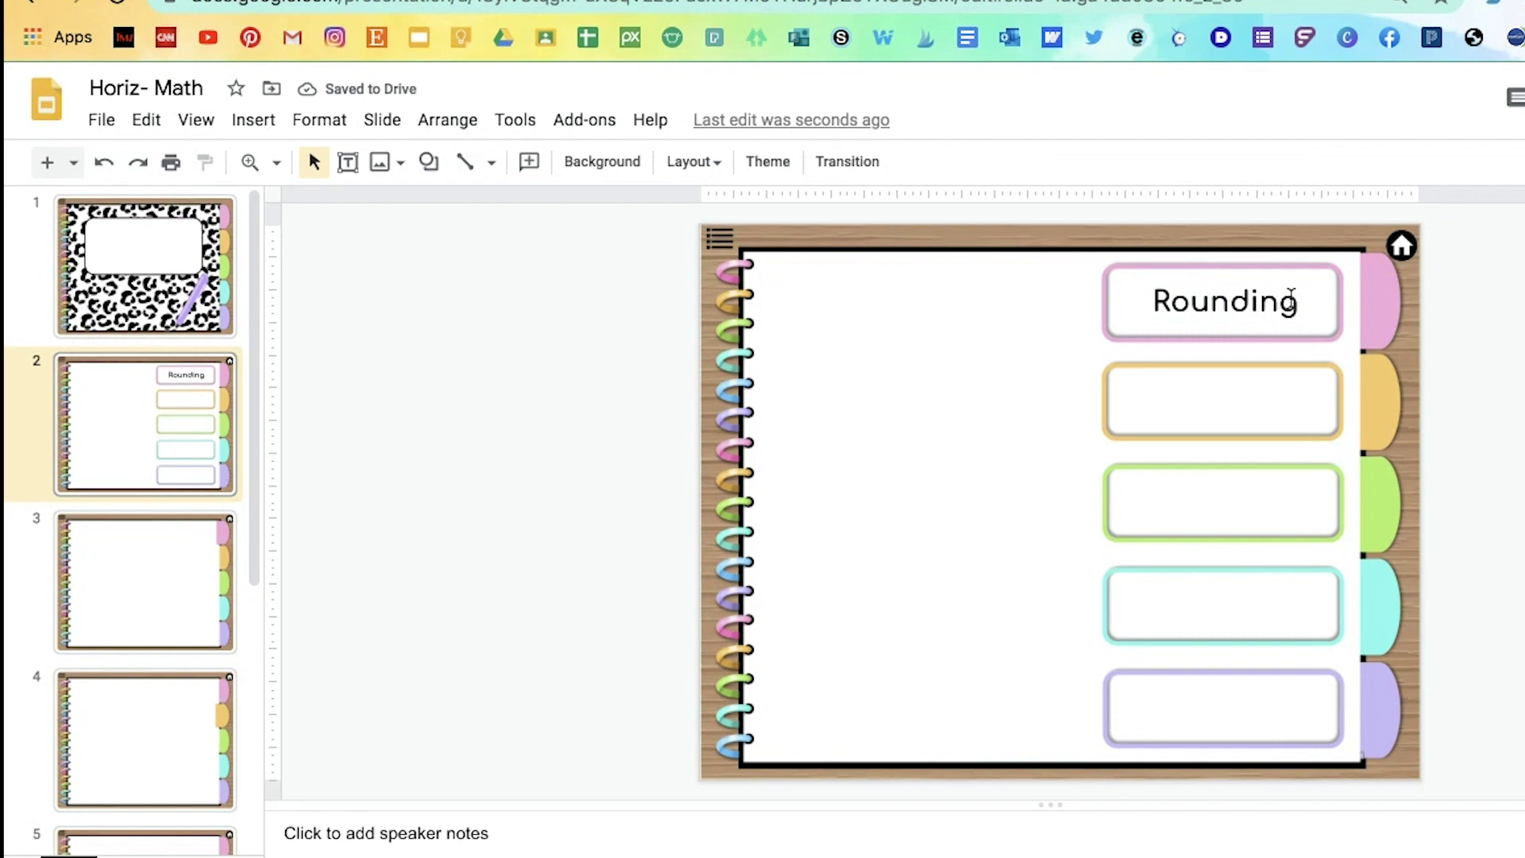
Step: Upload the 10.45.35 AM Rounding roller-coaster screenshot onto slide 3
click(165, 564)
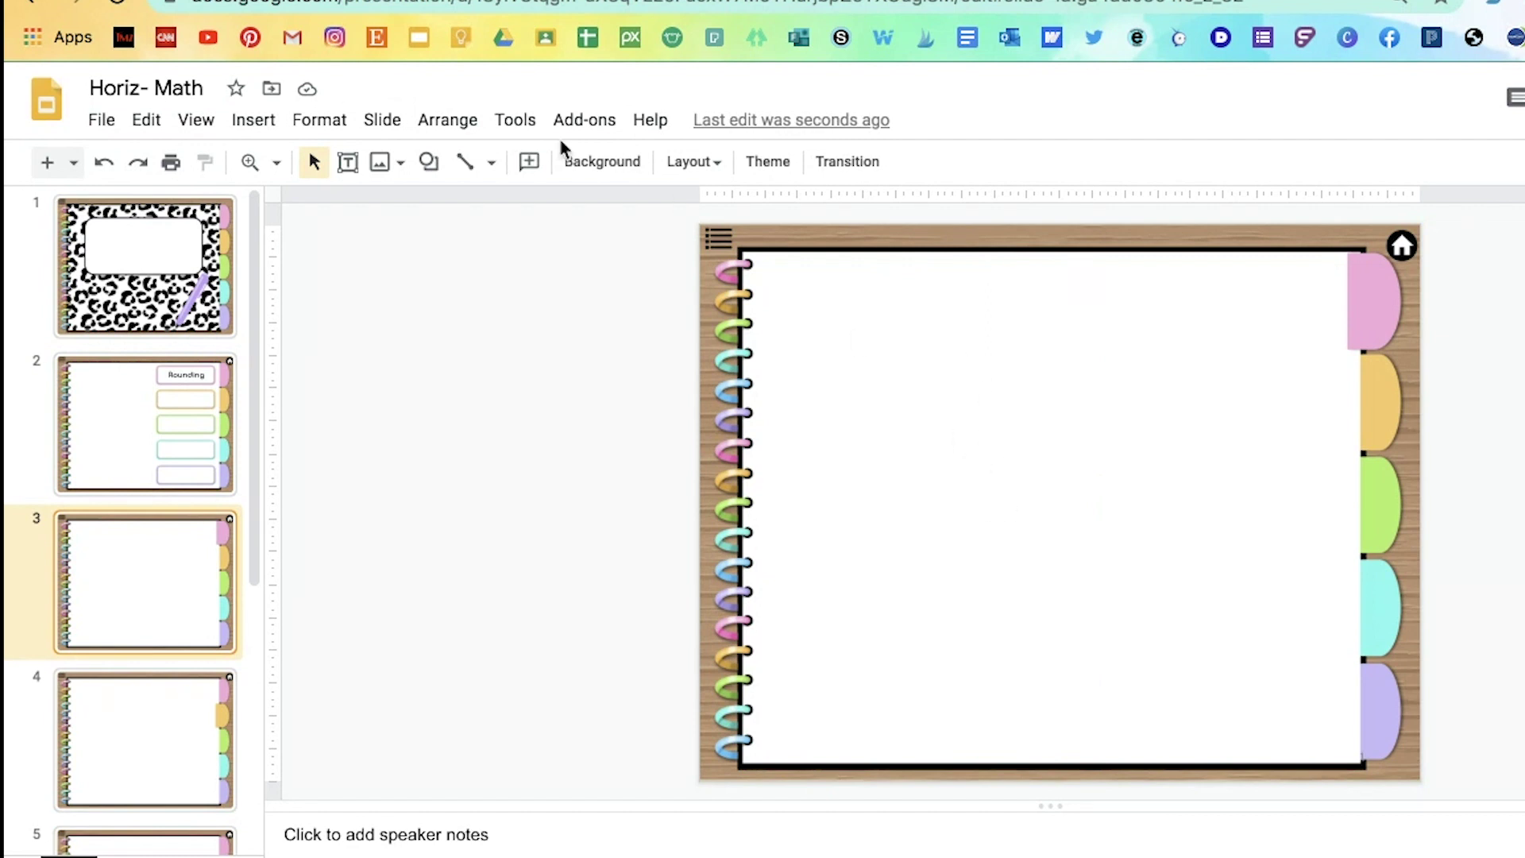
click(239, 125)
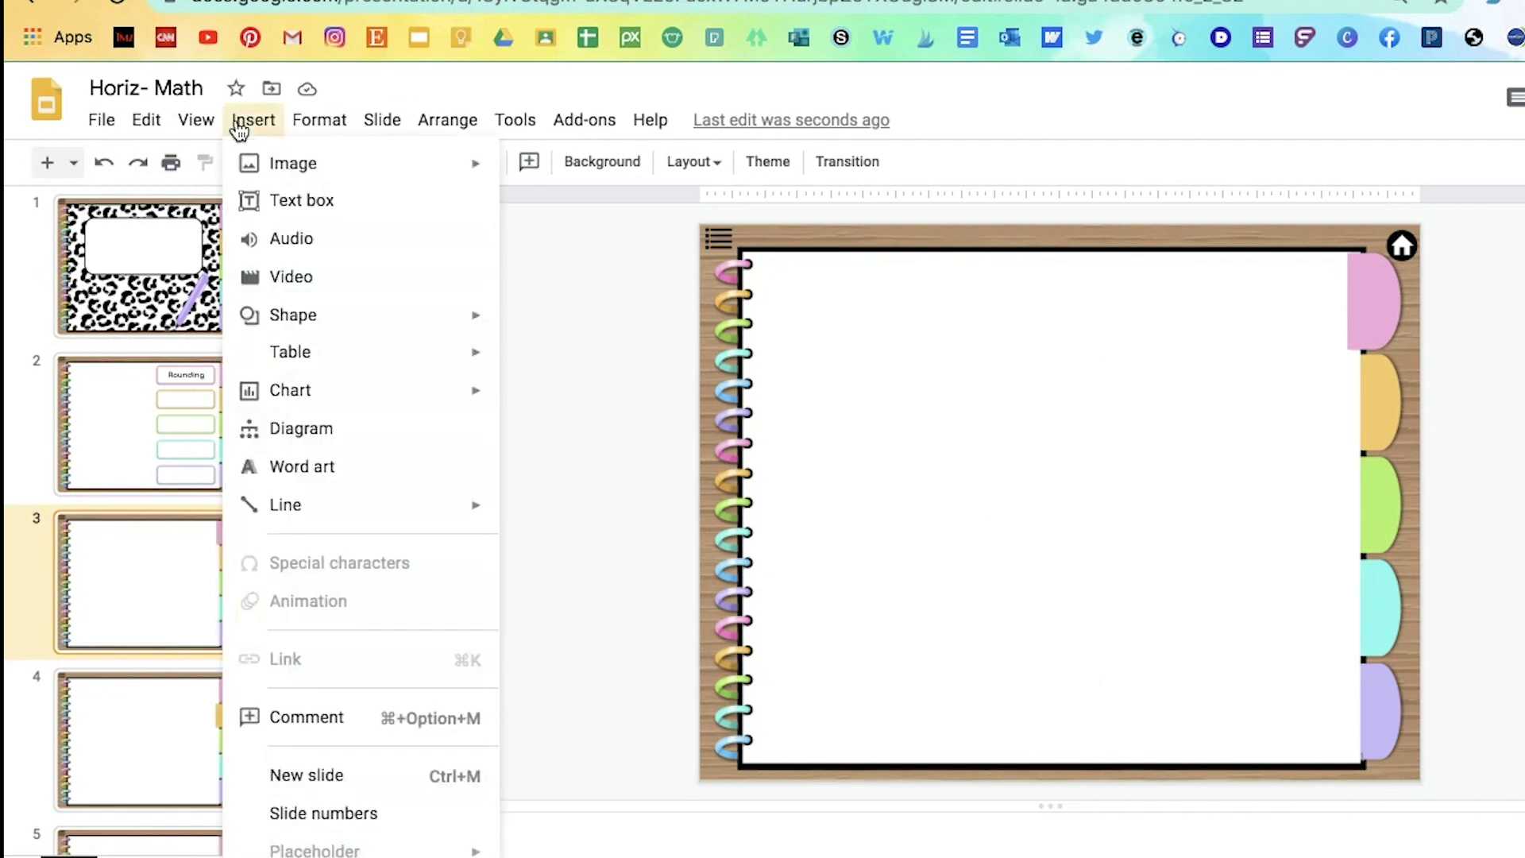
mouse_move(309, 171)
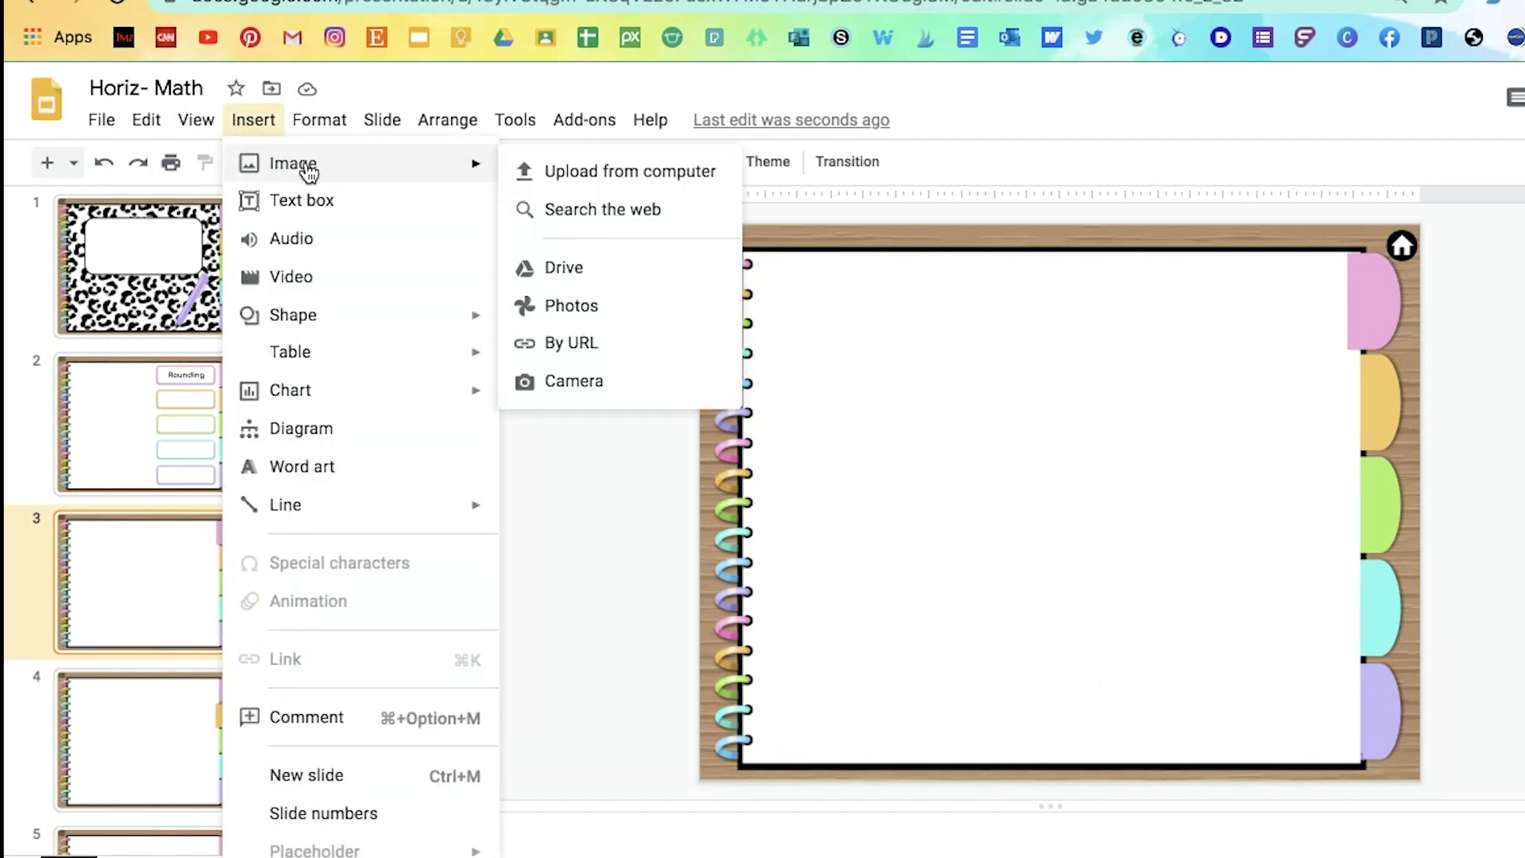
click(585, 188)
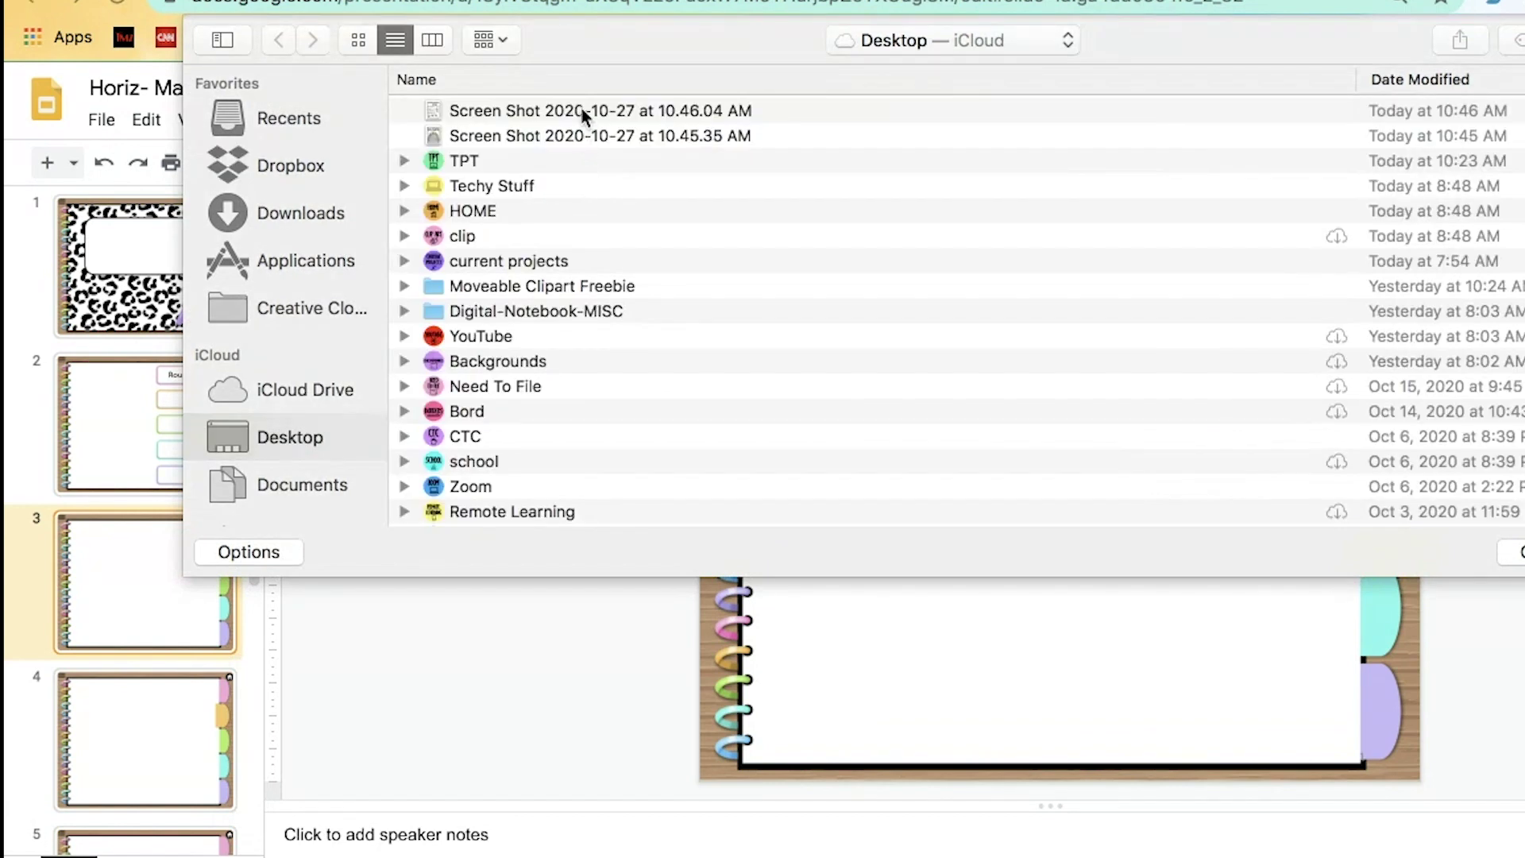
click(582, 111)
click(585, 135)
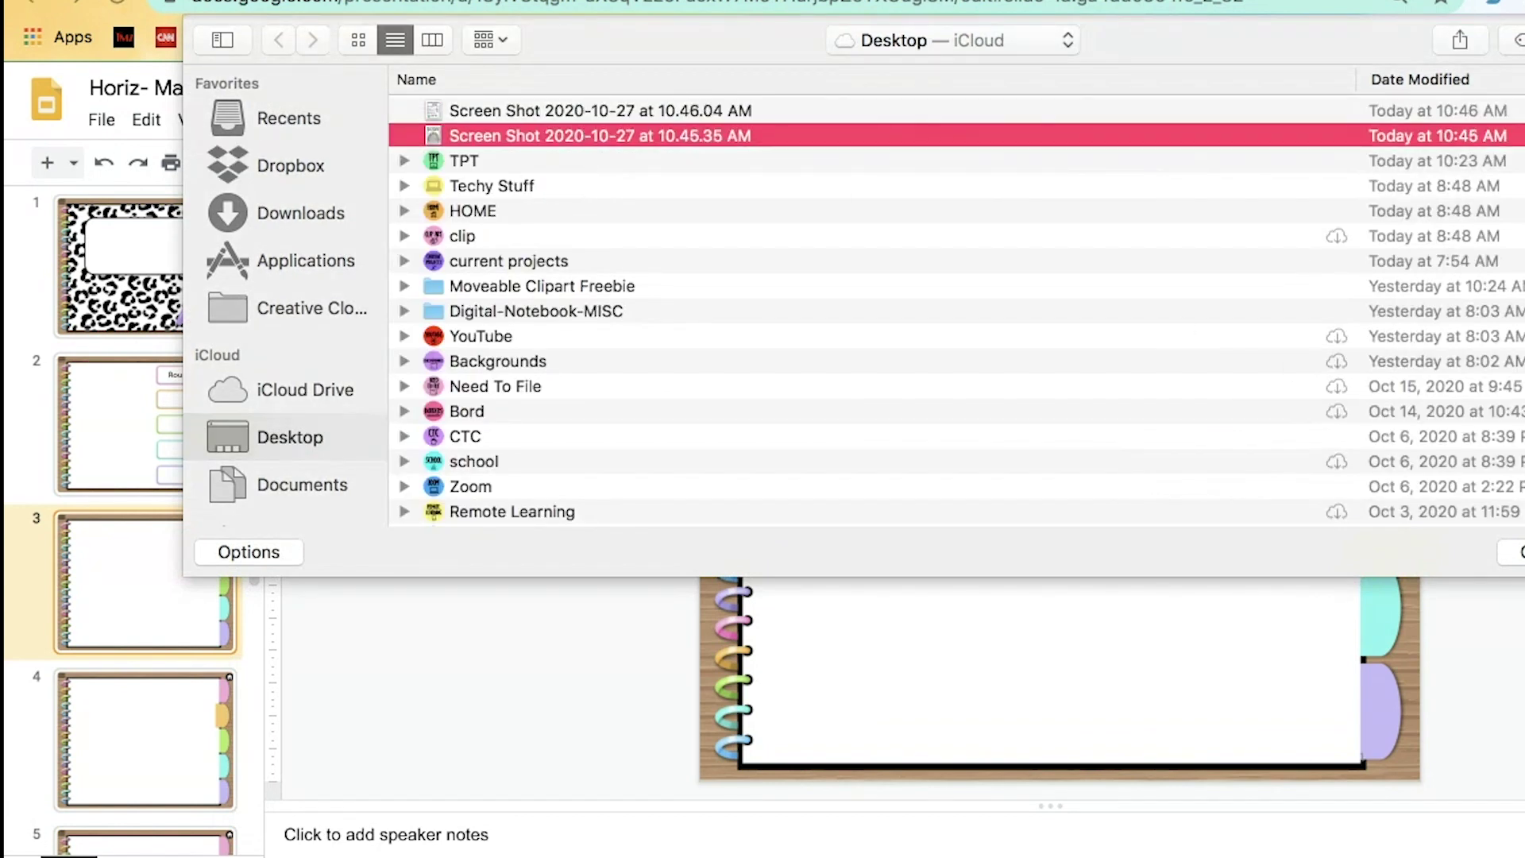
key(Return)
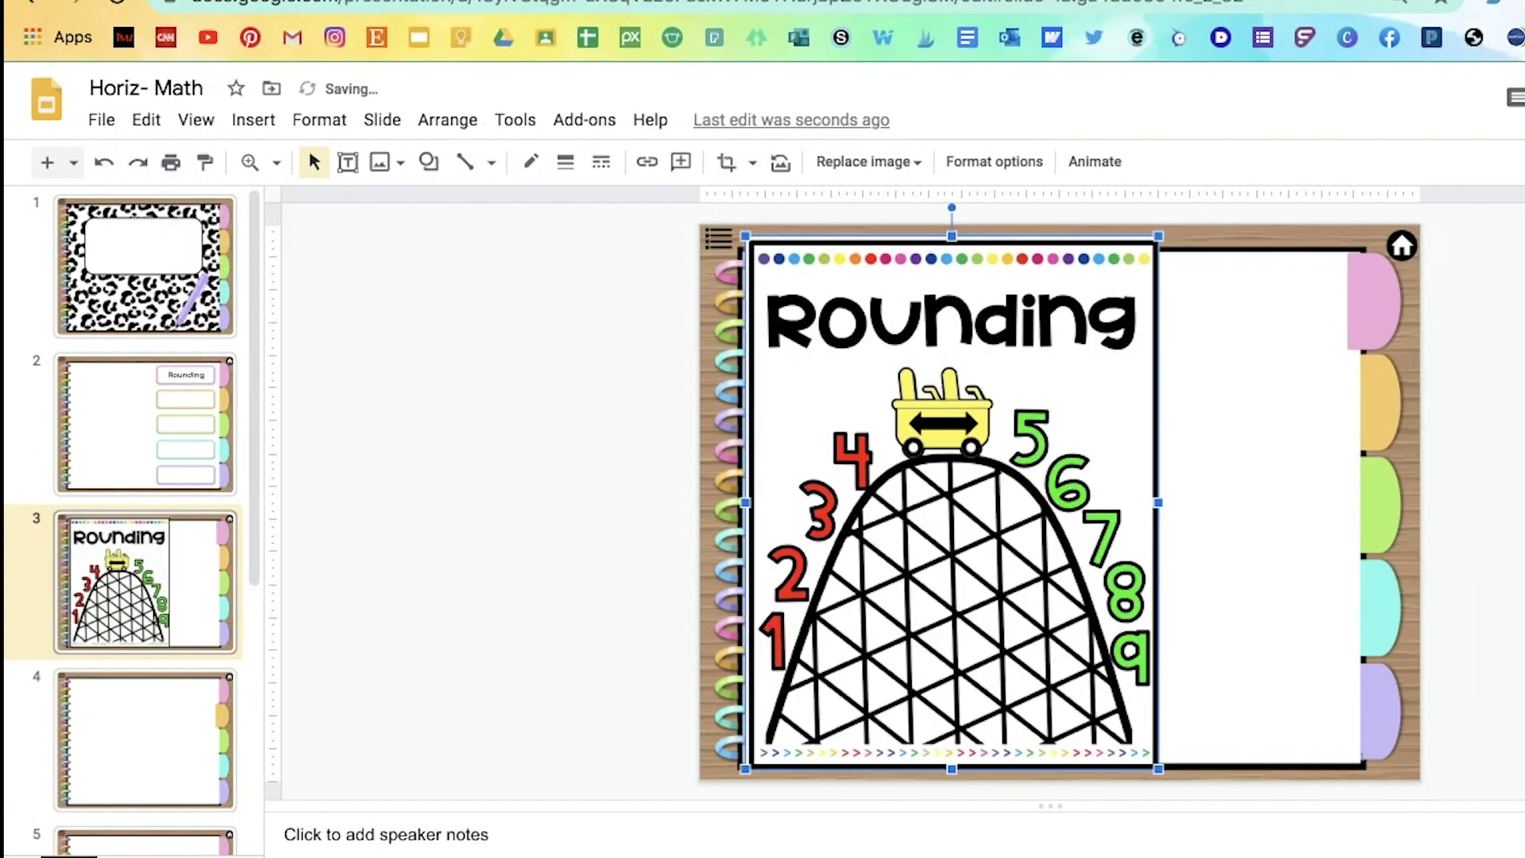
Step: Shrink the Rounding image and position it on the left page of slide 3
drag(1158, 236, 1084, 349)
drag(977, 457, 1005, 409)
drag(1019, 352, 1020, 352)
key(ctrl+z)
key(Up)
key(Up)
key(Up)
key(Up)
key(Up)
key(Up)
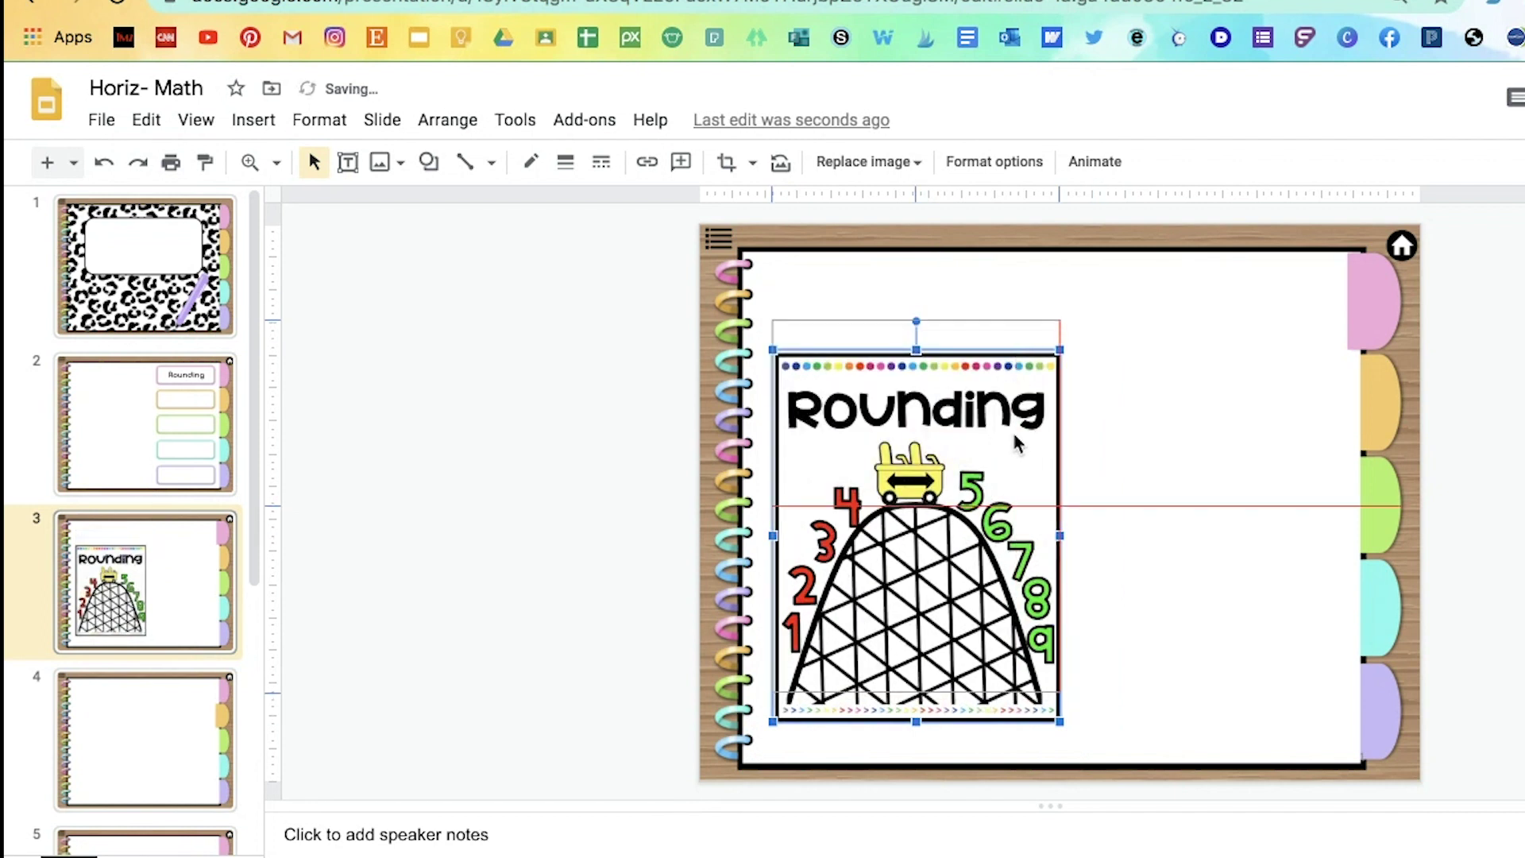
Step: Upload the 10.46.04 AM Rounding Strategy screenshot onto slide 3
click(255, 123)
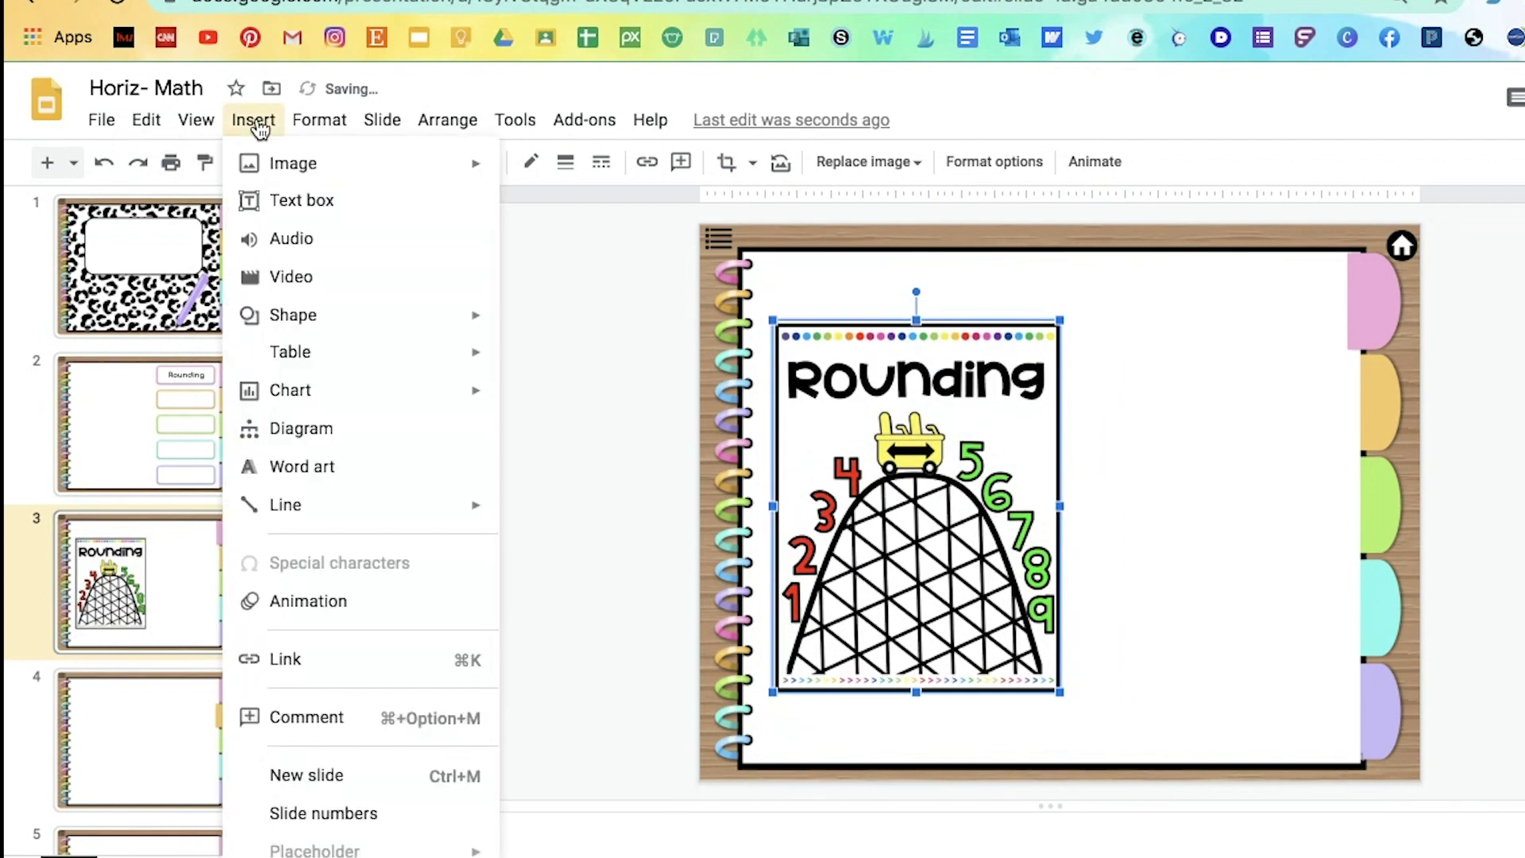
mouse_move(267, 164)
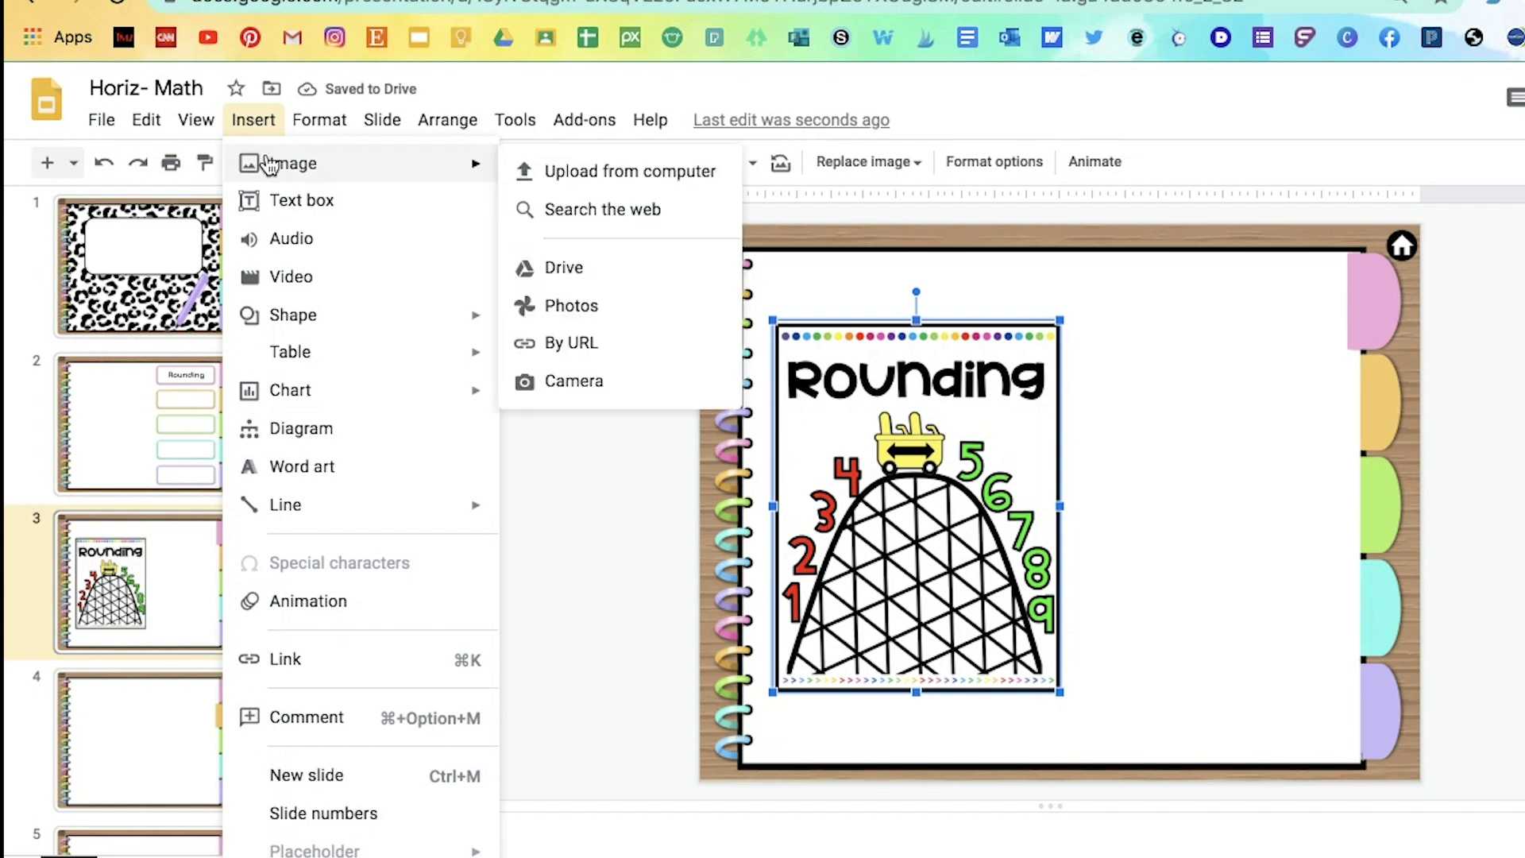
click(541, 173)
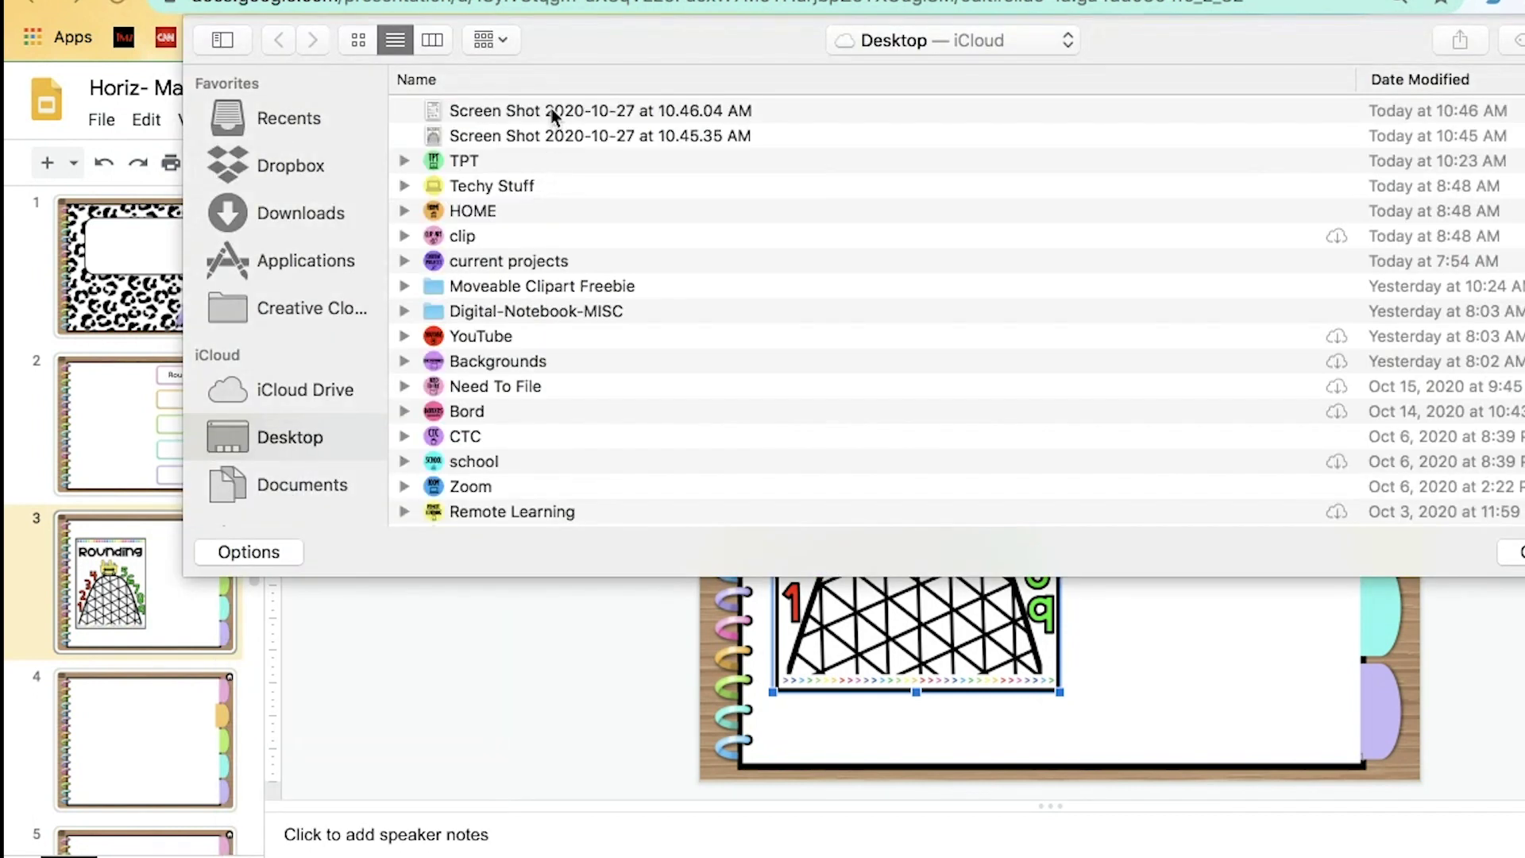
click(554, 116)
key(Return)
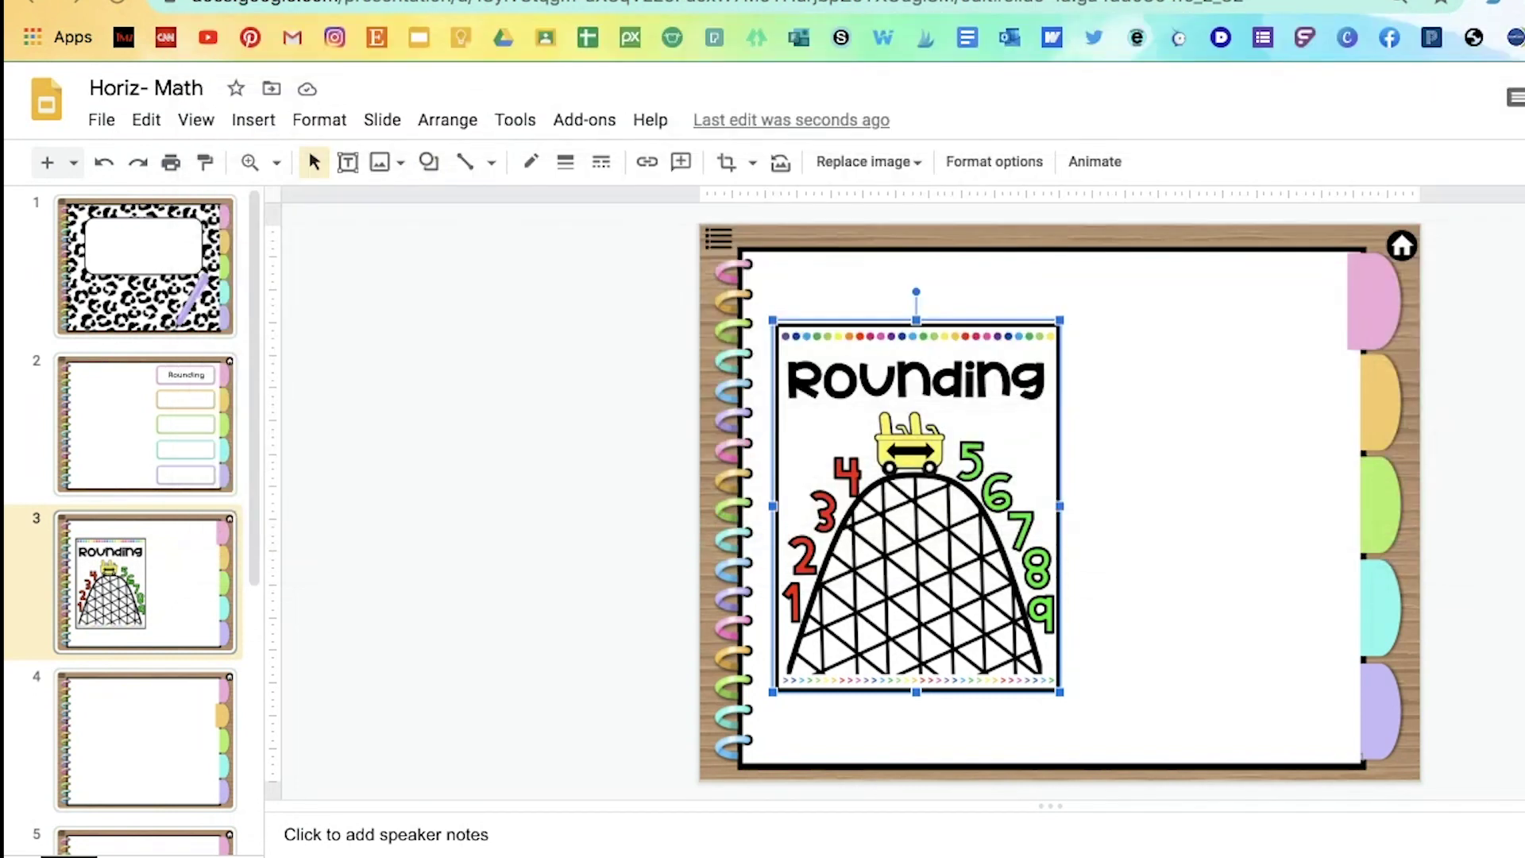
Step: Line the Rounding Strategy image up on the right, beside the roller-coaster picture
drag(1250, 309, 1245, 399)
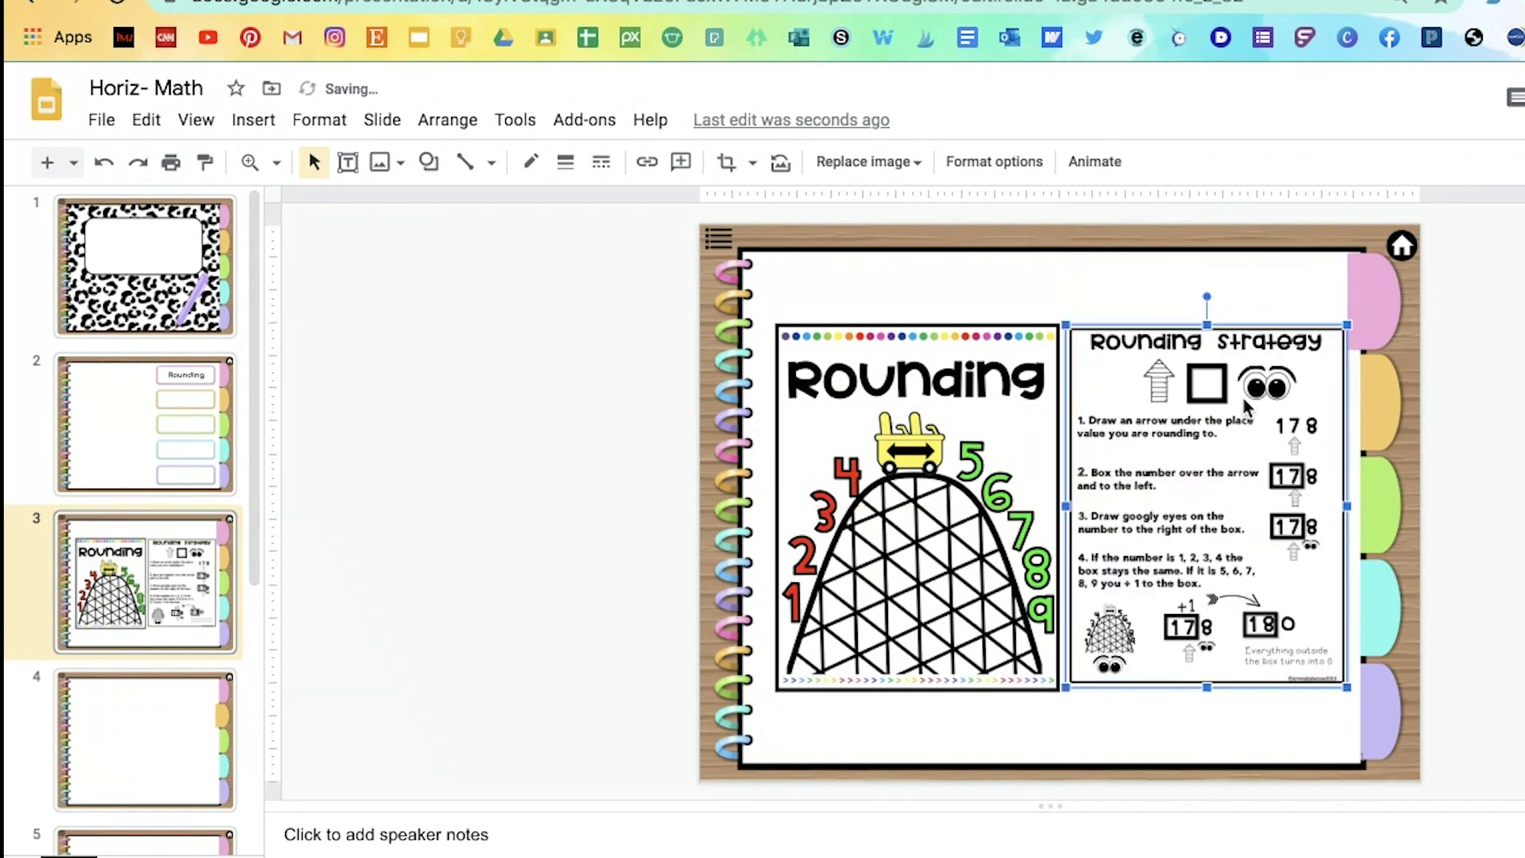
drag(950, 443, 930, 443)
drag(1224, 445, 1209, 445)
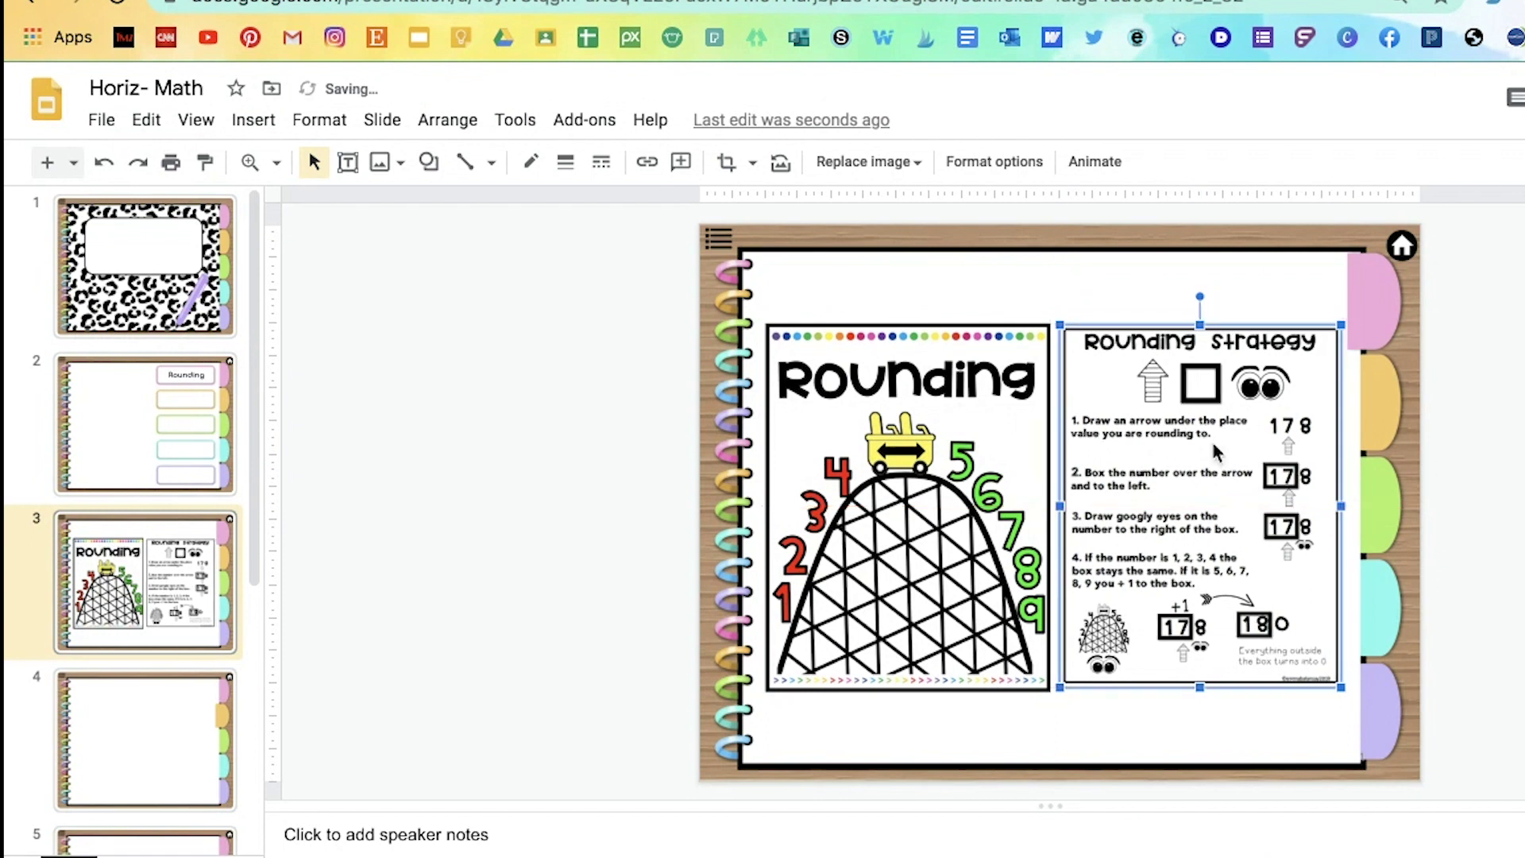
click(1510, 435)
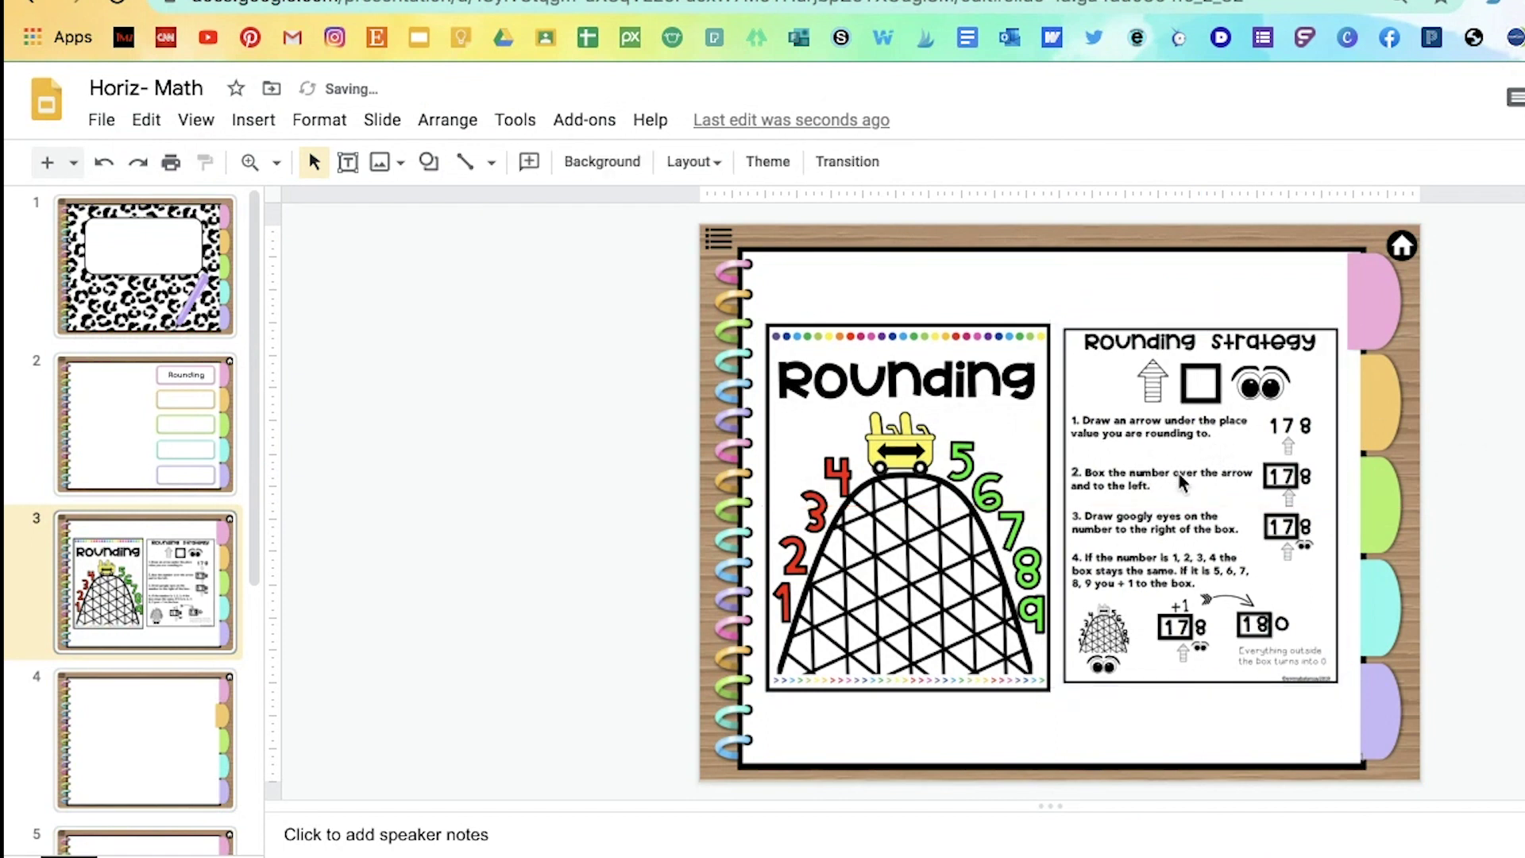
Step: Publish Horiz- Math to the web as a Small (528x437) embed and copy the code
click(167, 272)
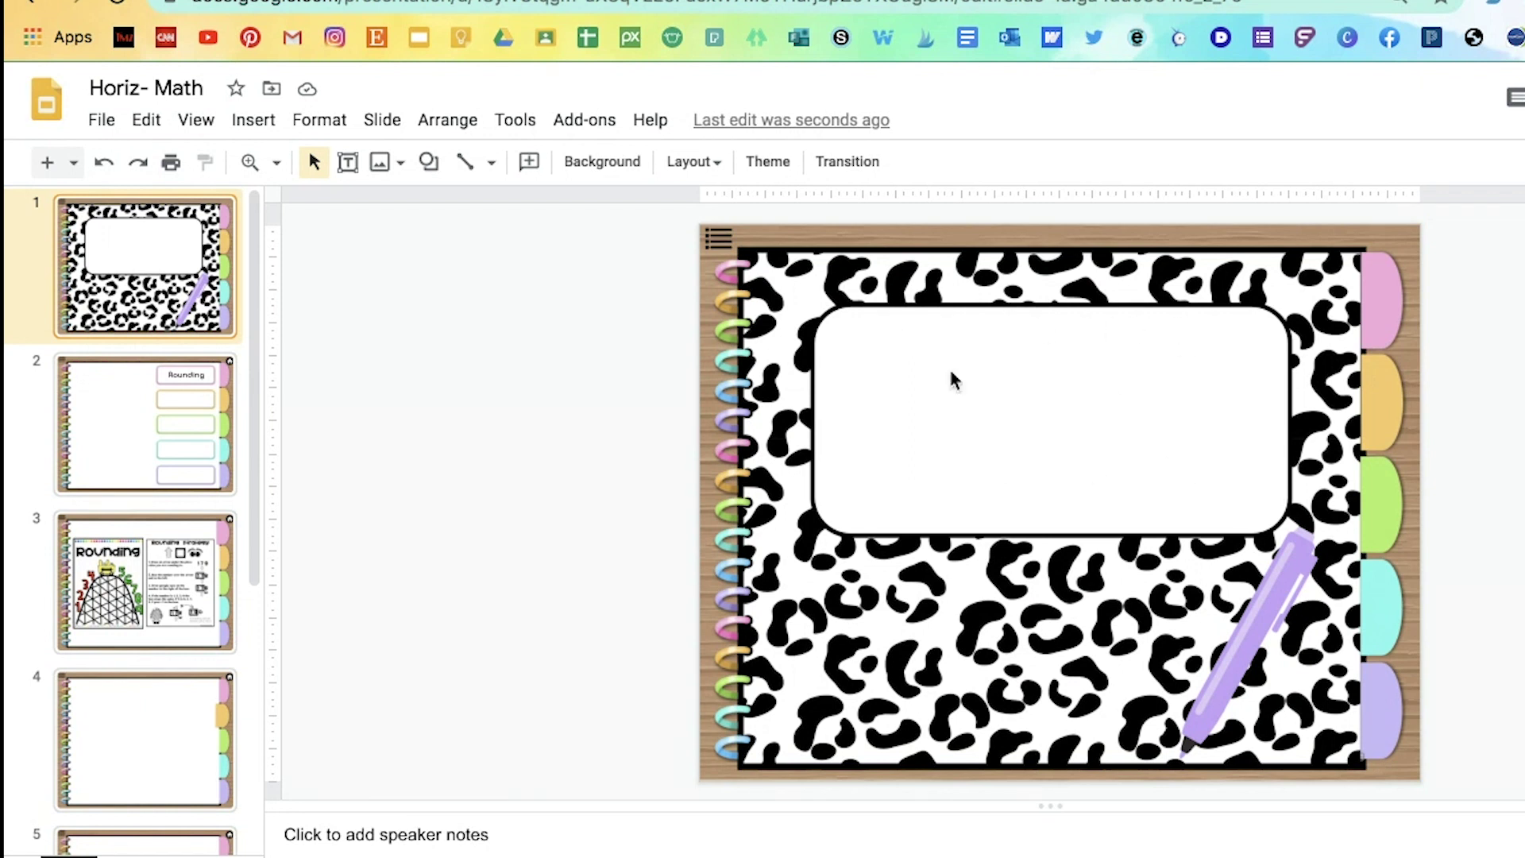
click(102, 123)
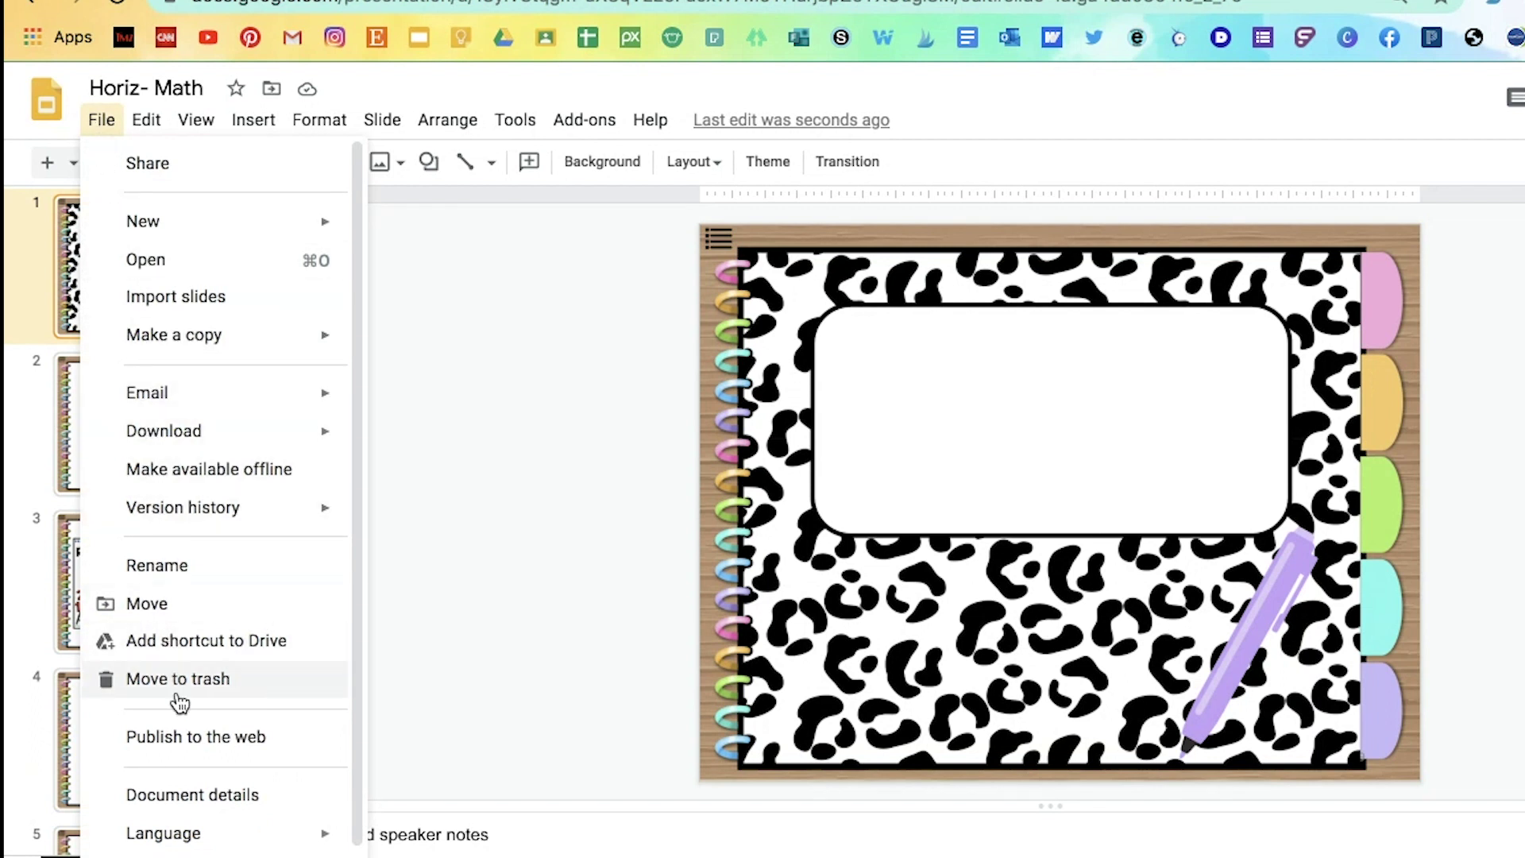
click(182, 739)
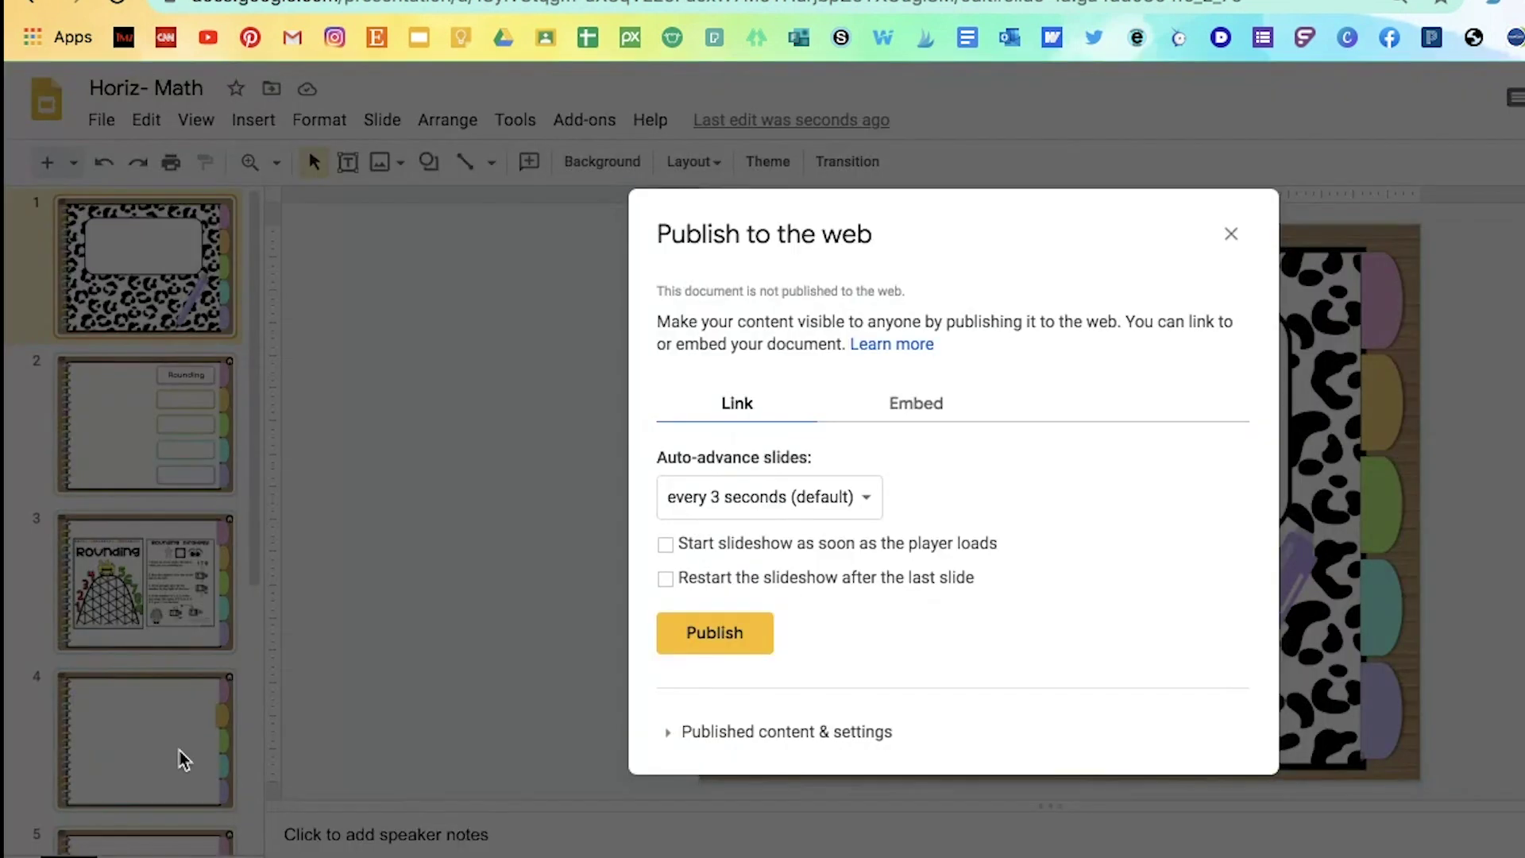
click(946, 407)
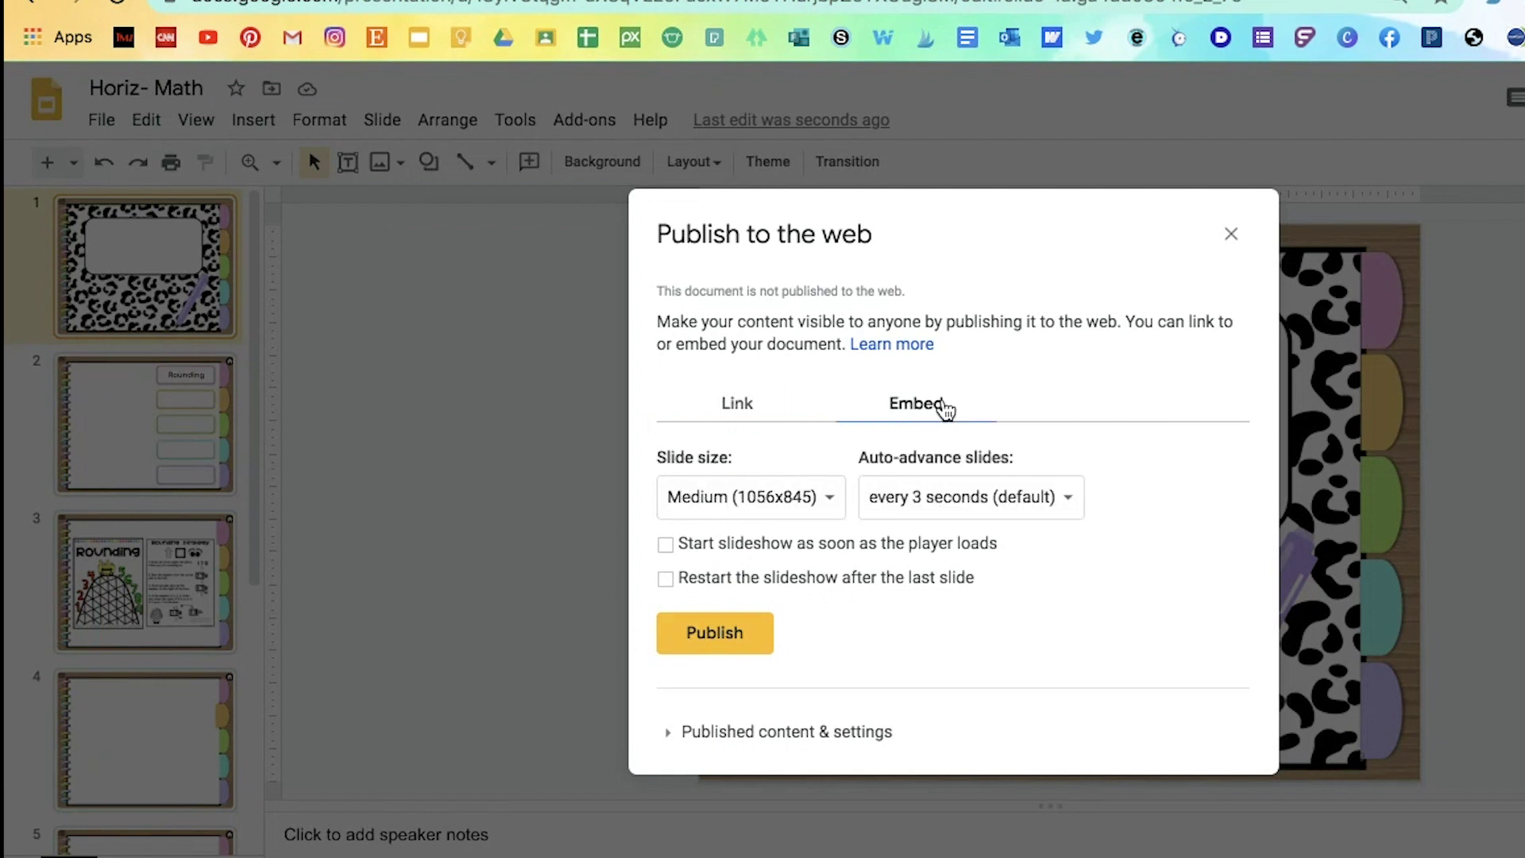
click(834, 505)
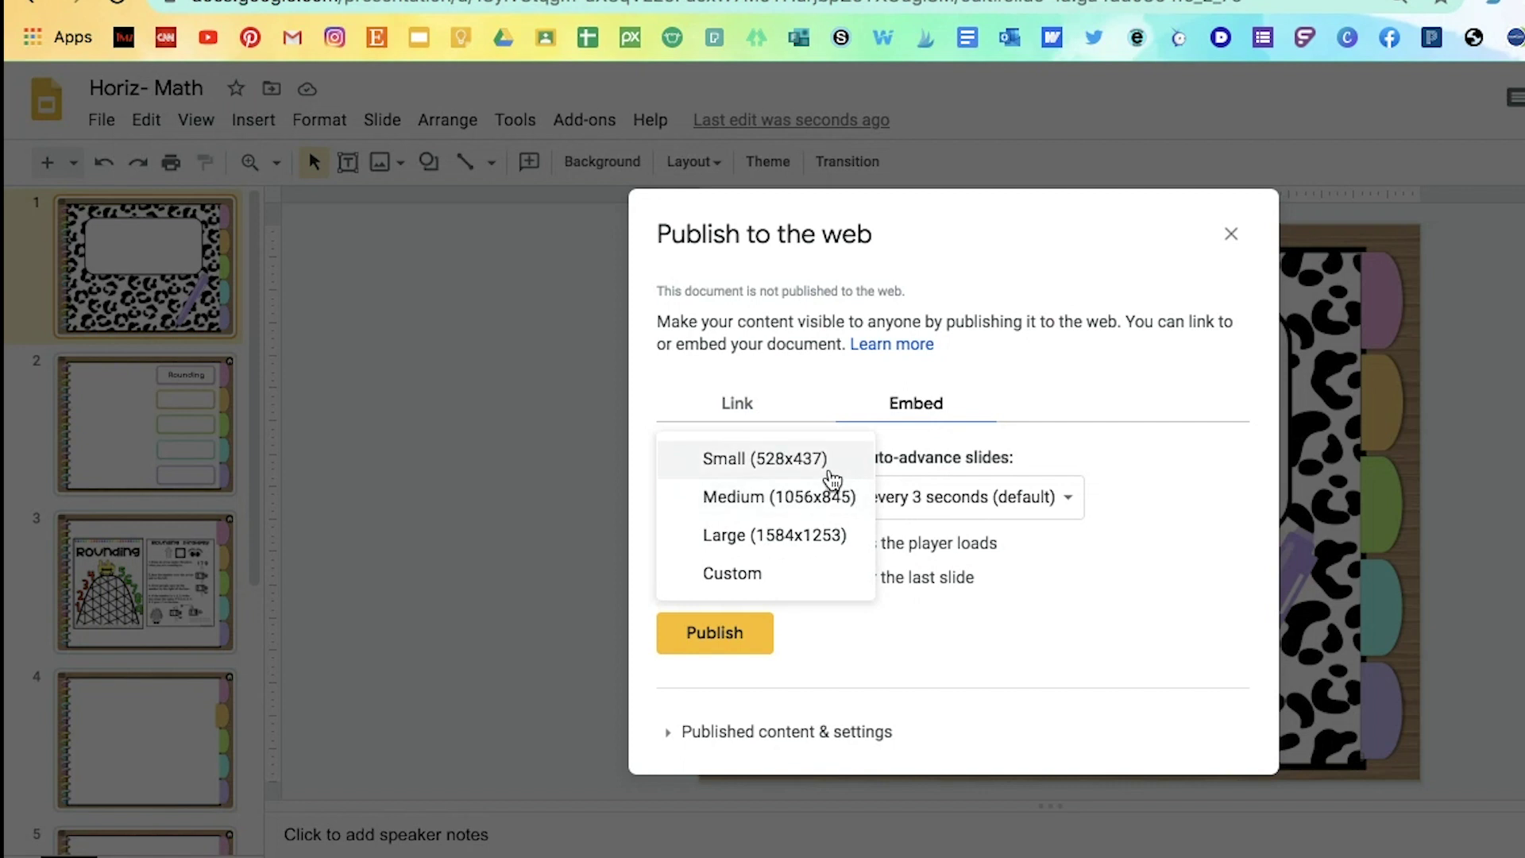
click(831, 477)
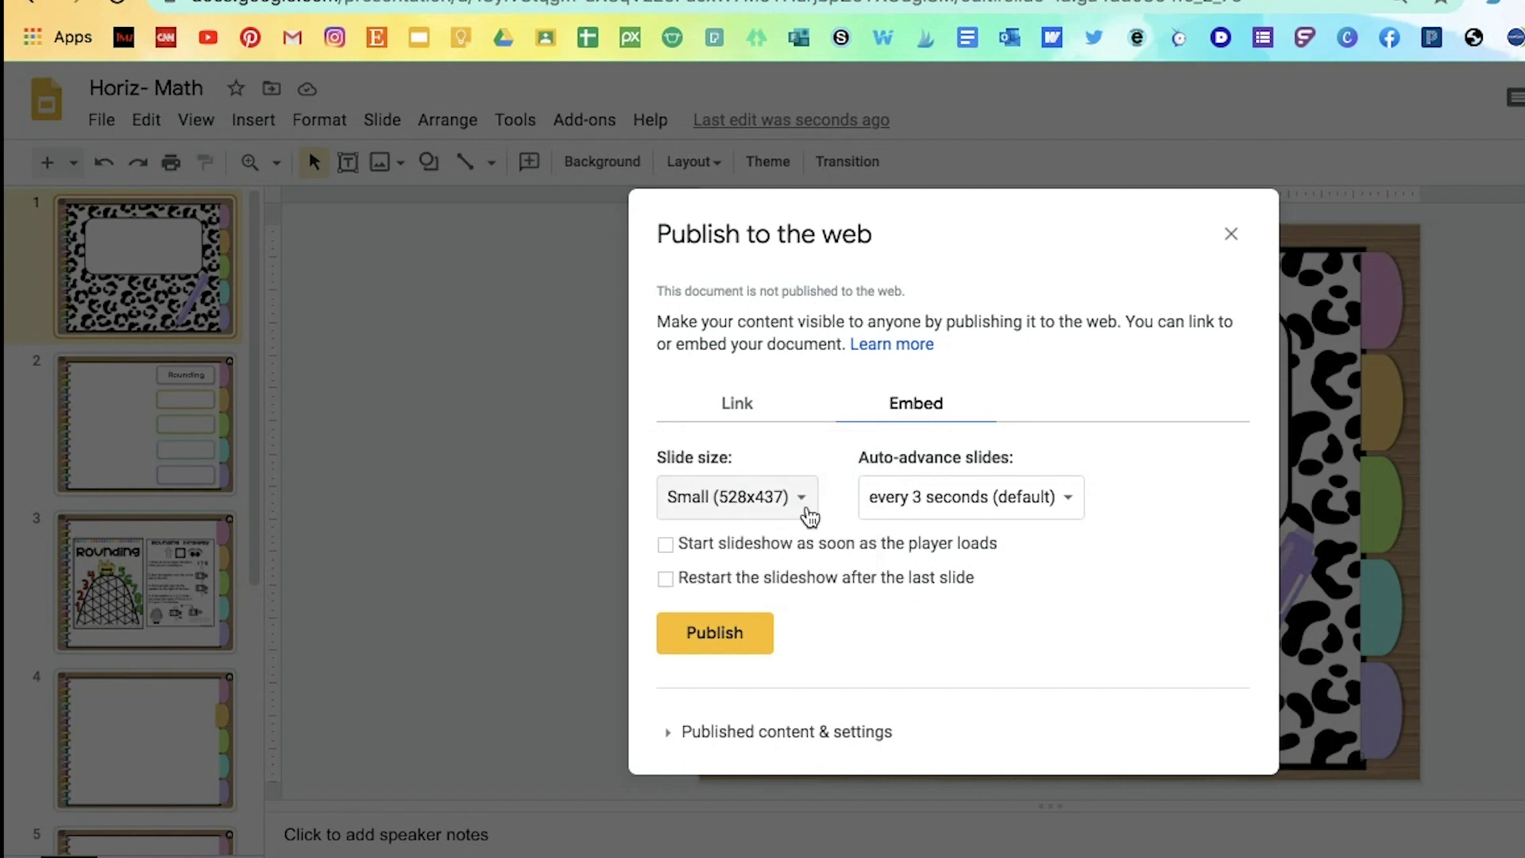
click(742, 651)
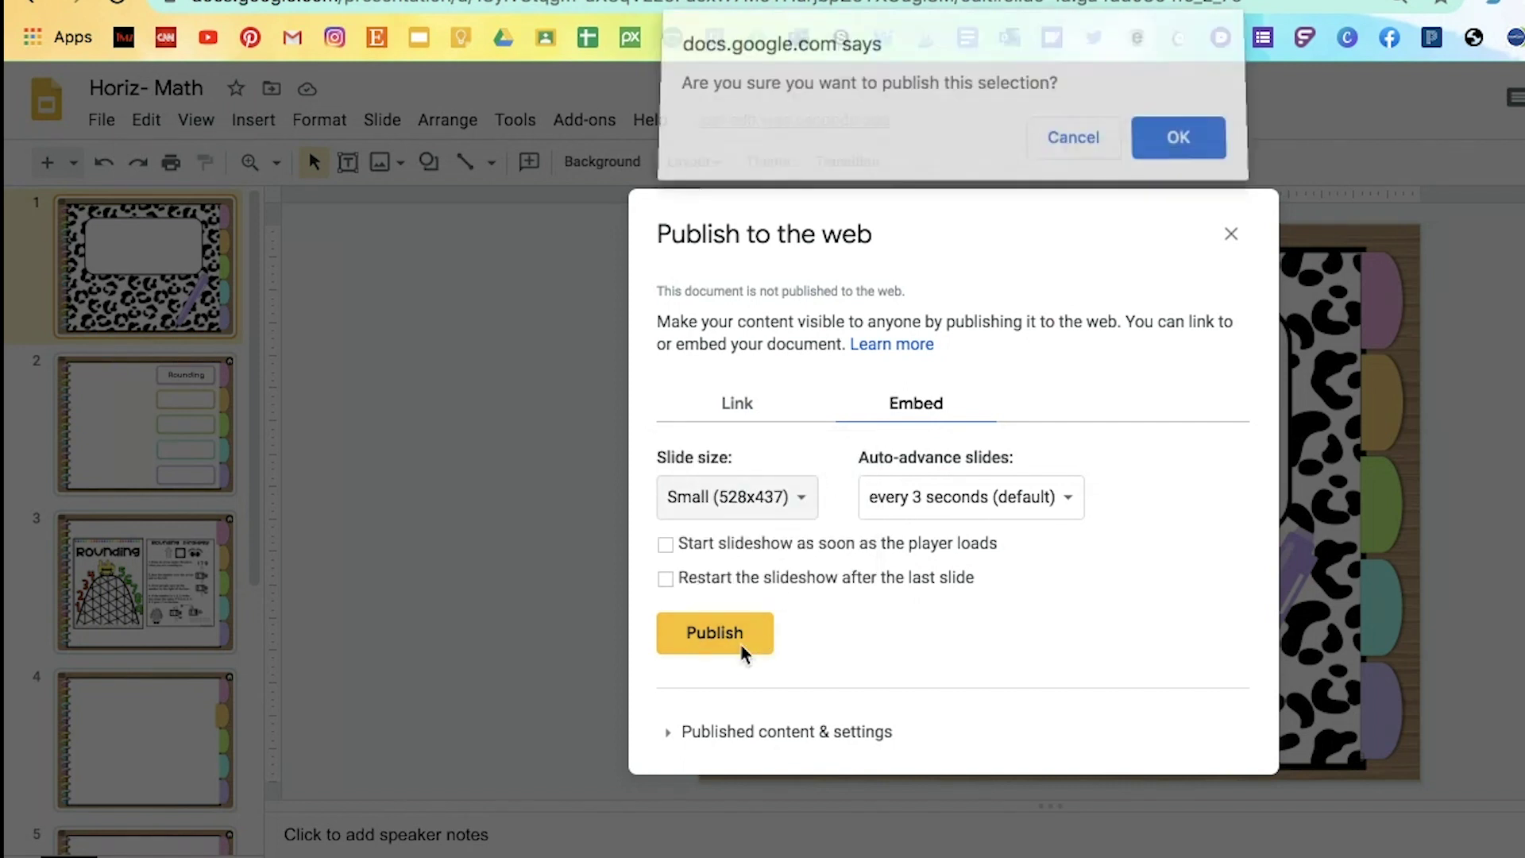
click(1181, 144)
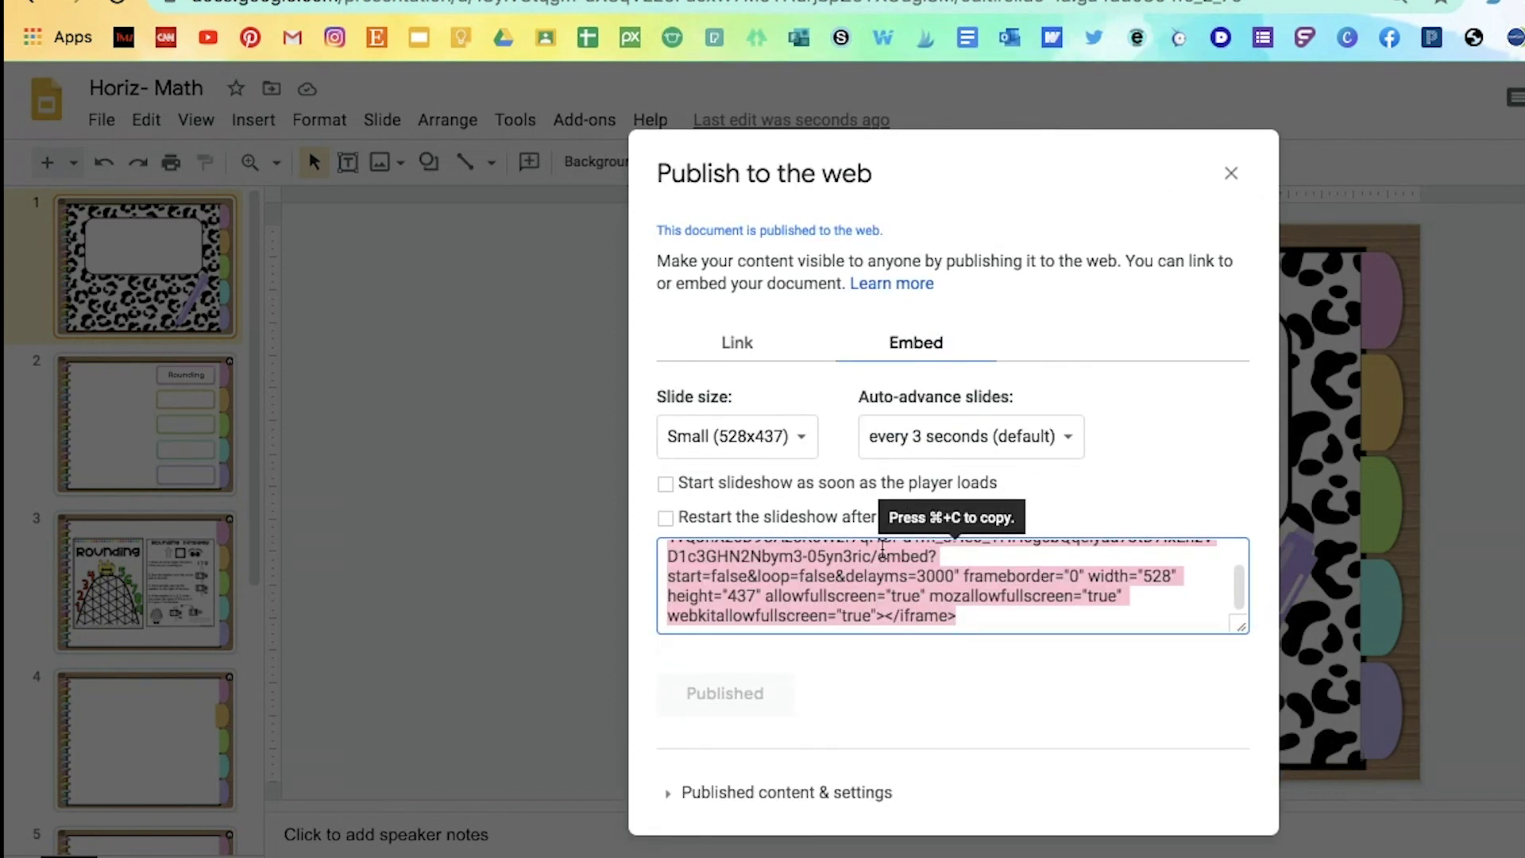
key(super+c)
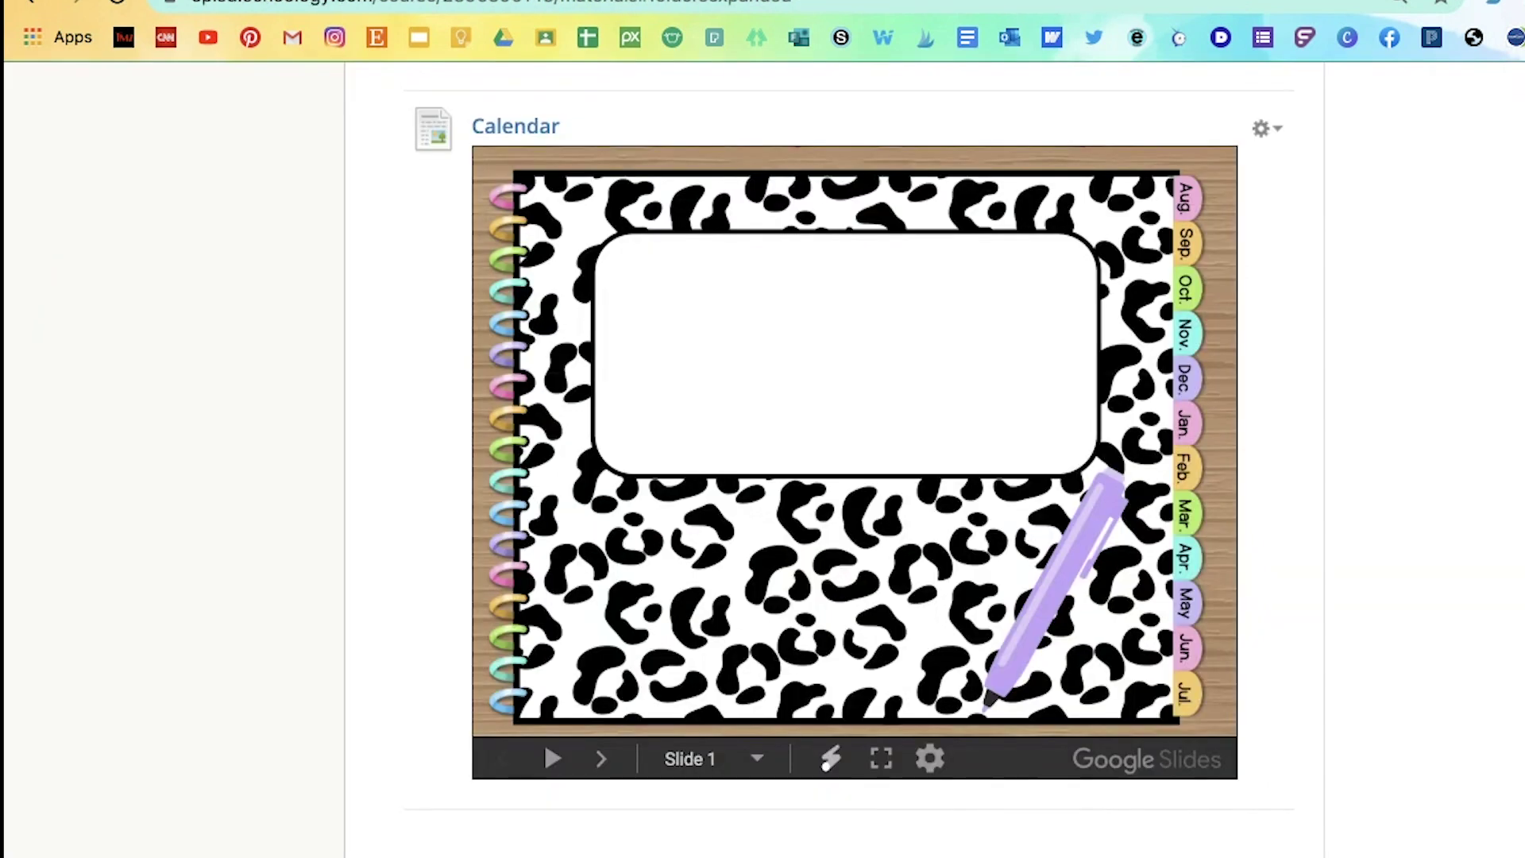
Step: Start a new Schoology course page titled 'Math Notebook'
scroll(674, 350, up, 20)
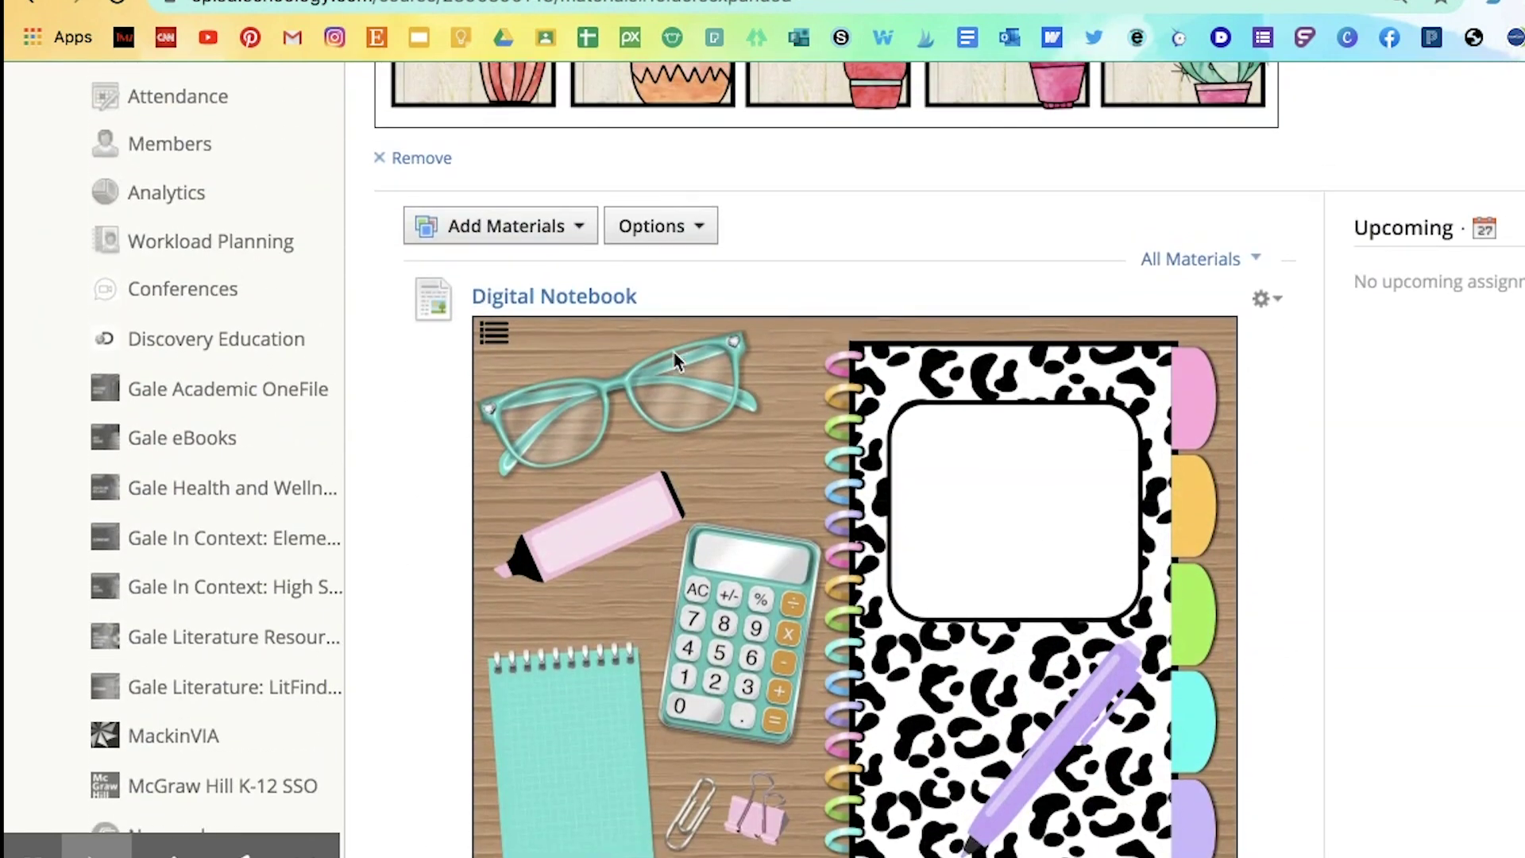
click(589, 238)
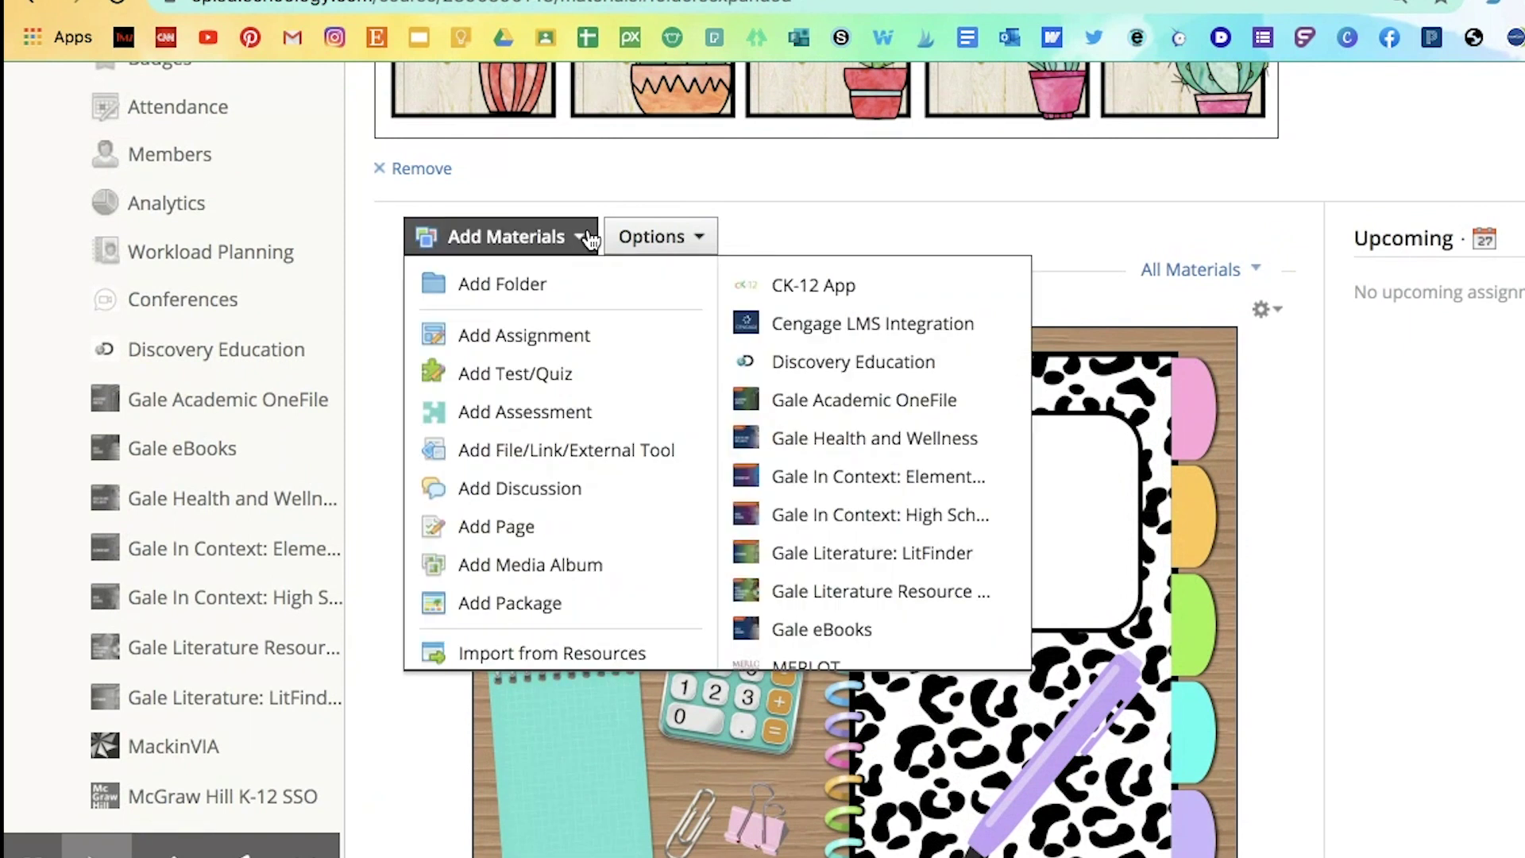
click(580, 526)
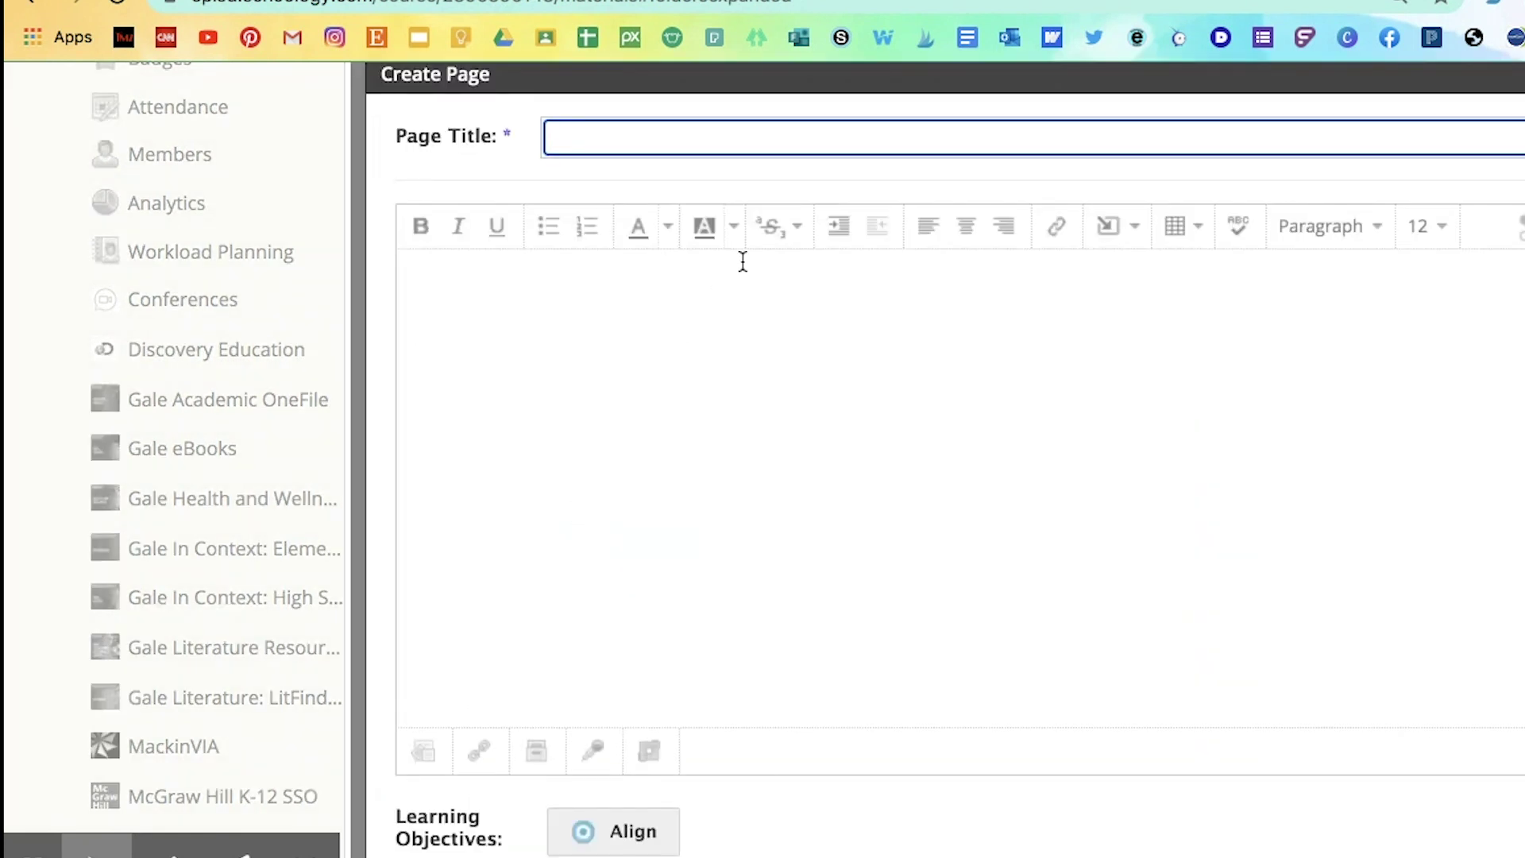
text(R)
key(BackSpace)
text(M)
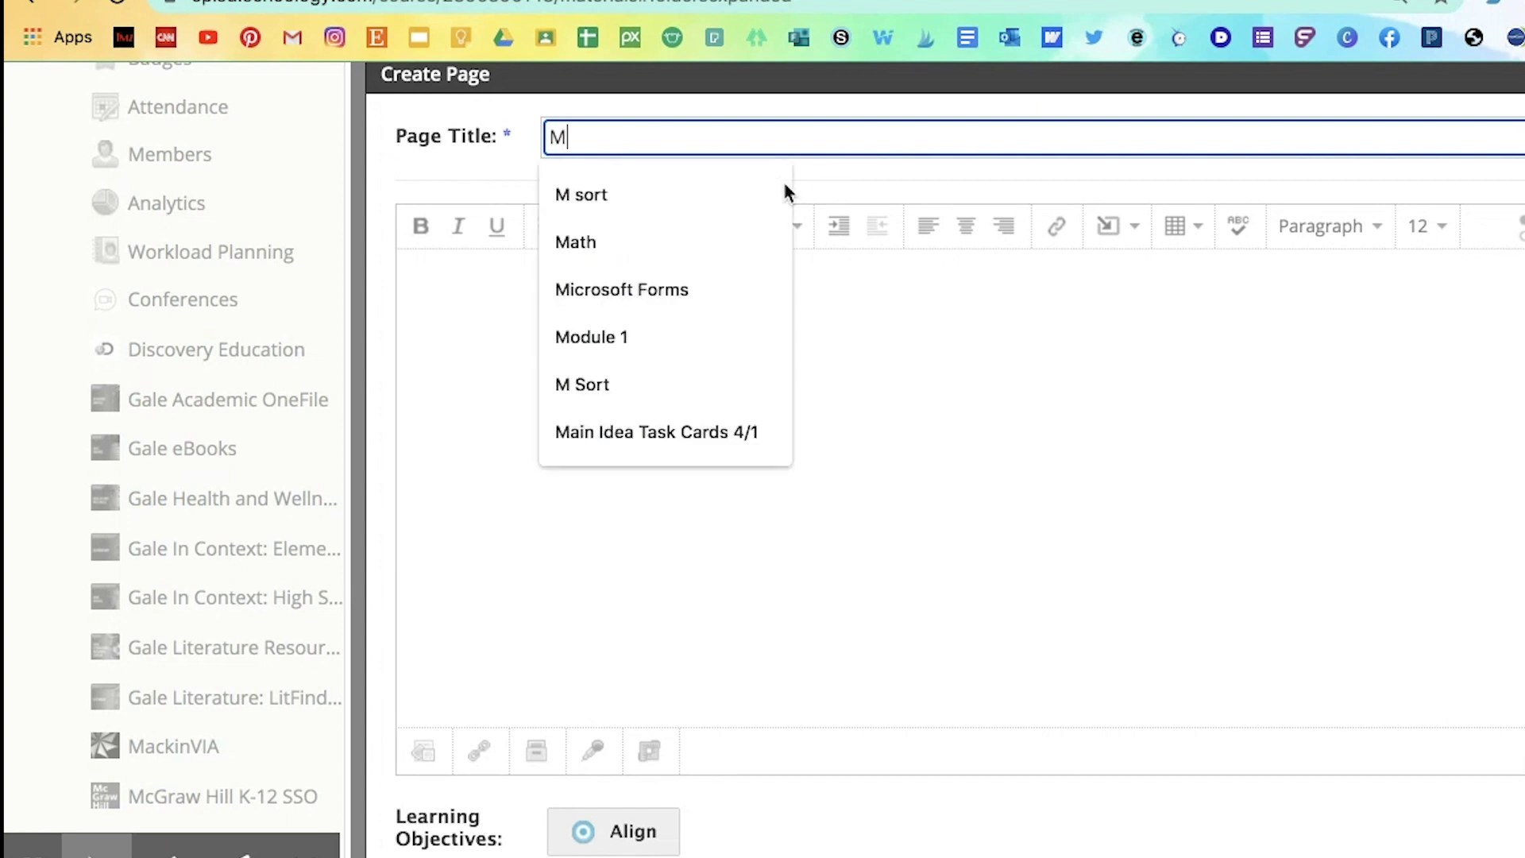
text(ath Notebook)
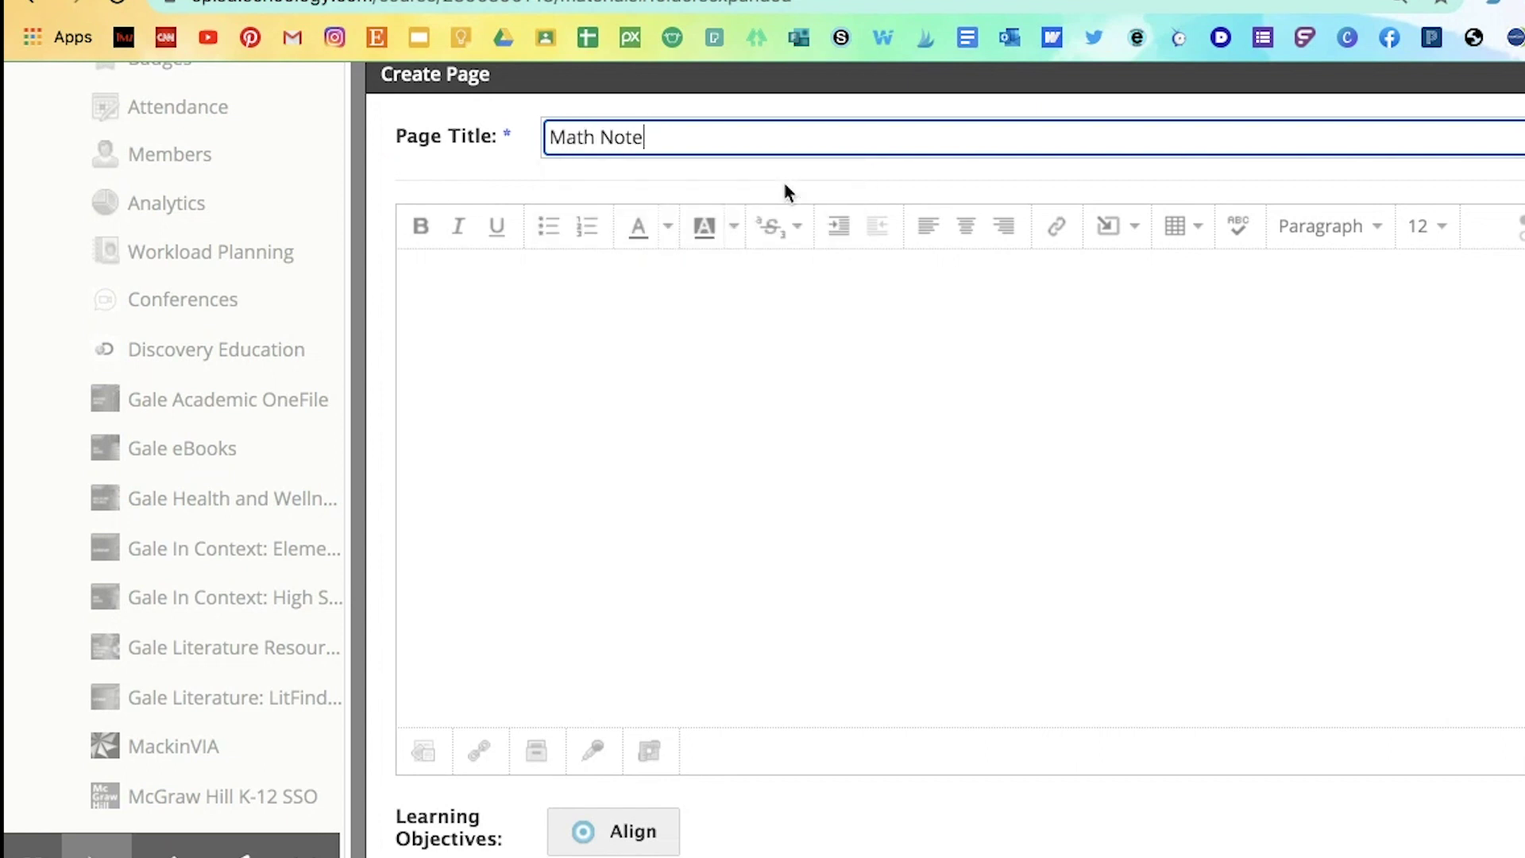
Step: Paste the slides embed code in HTML mode, set inline display, and create the page
click(1048, 376)
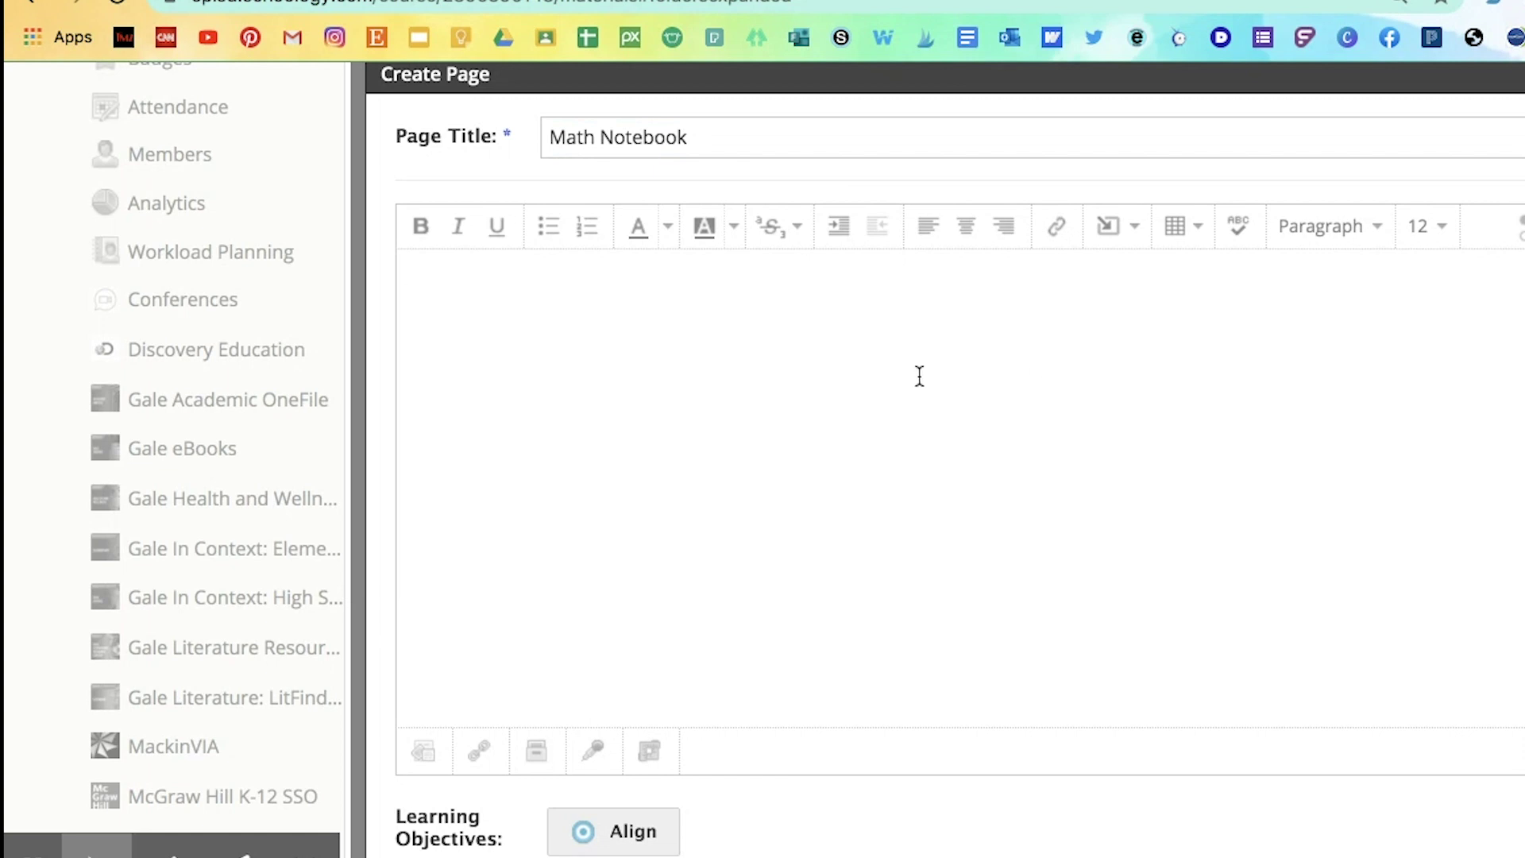
click(1519, 245)
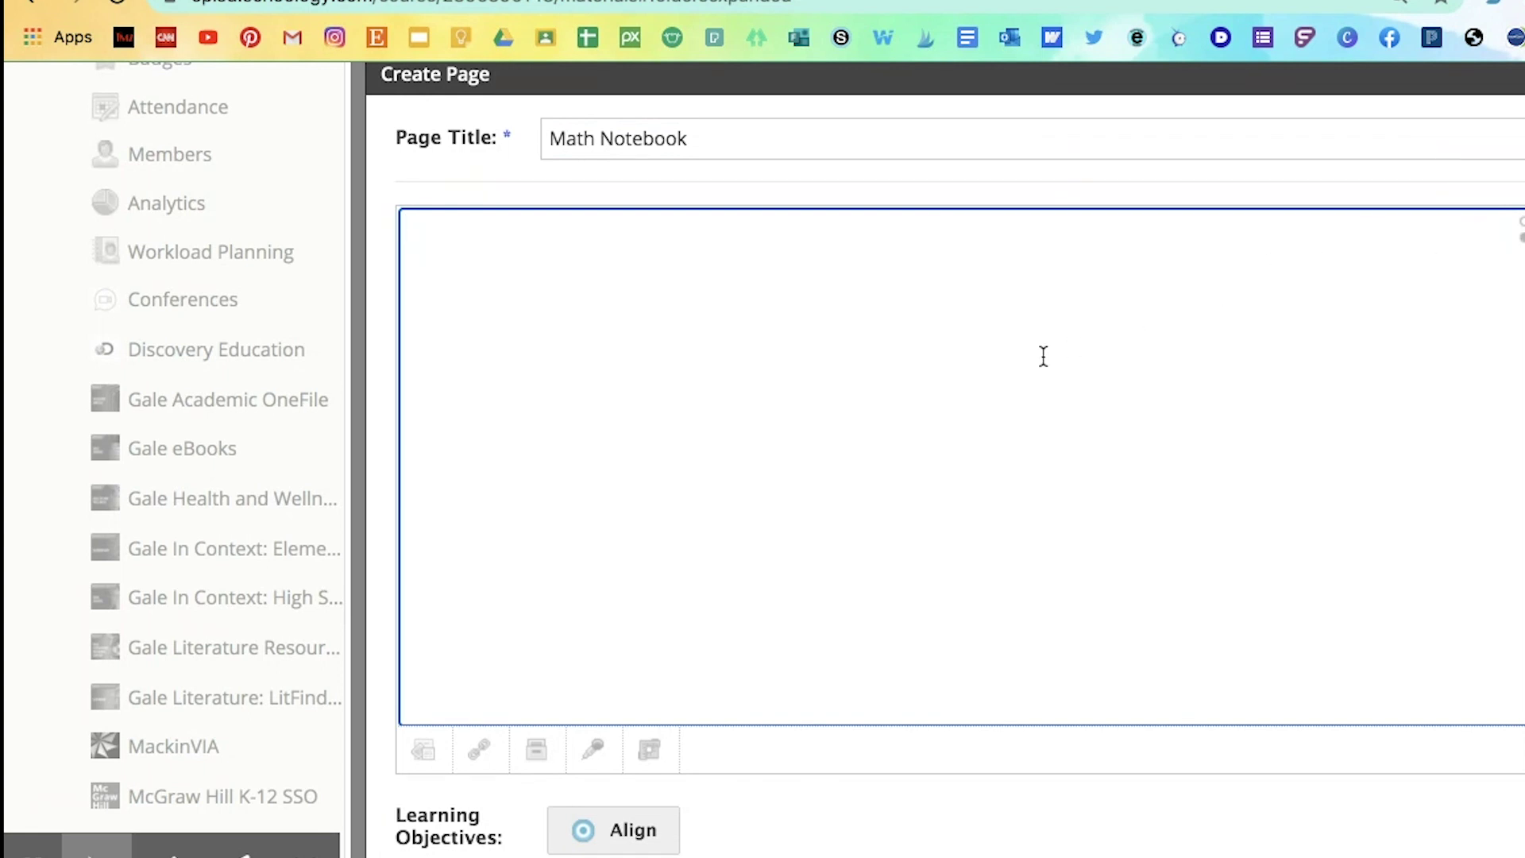
key(super+v)
scroll(1043, 356, down, 3)
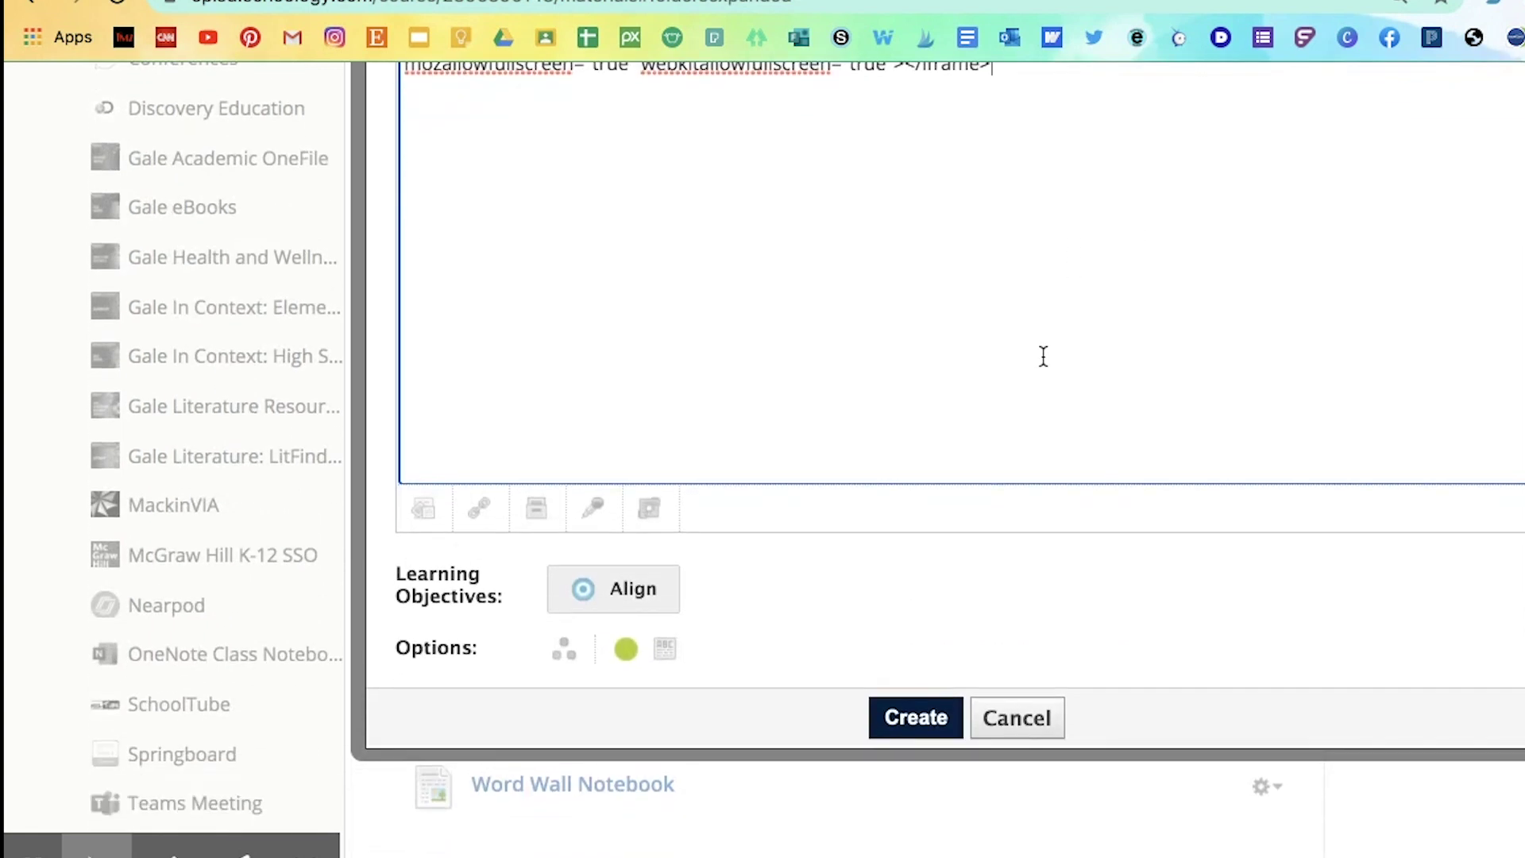
click(676, 652)
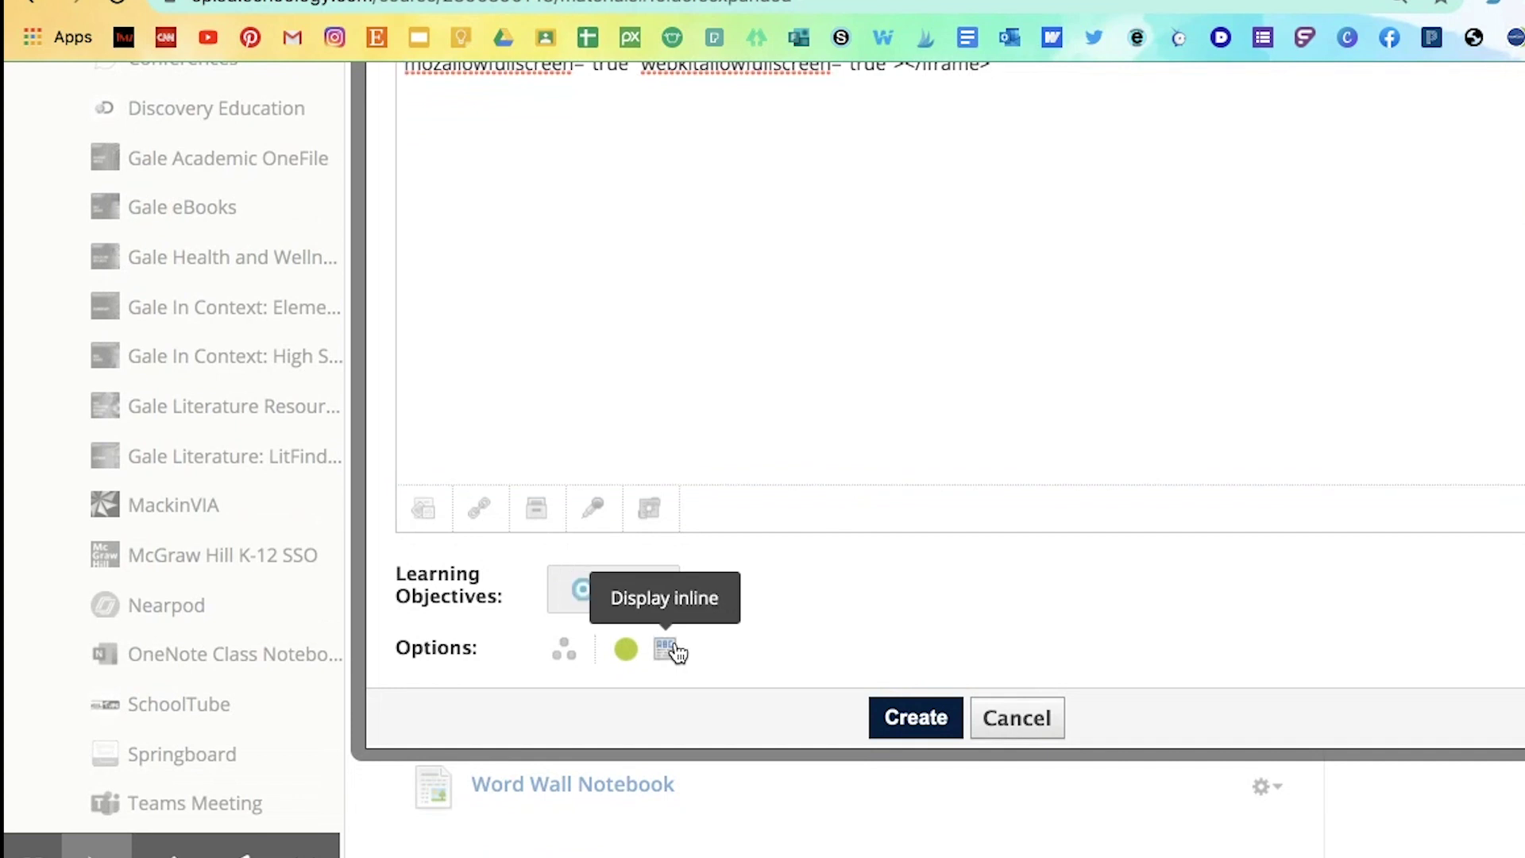
click(912, 721)
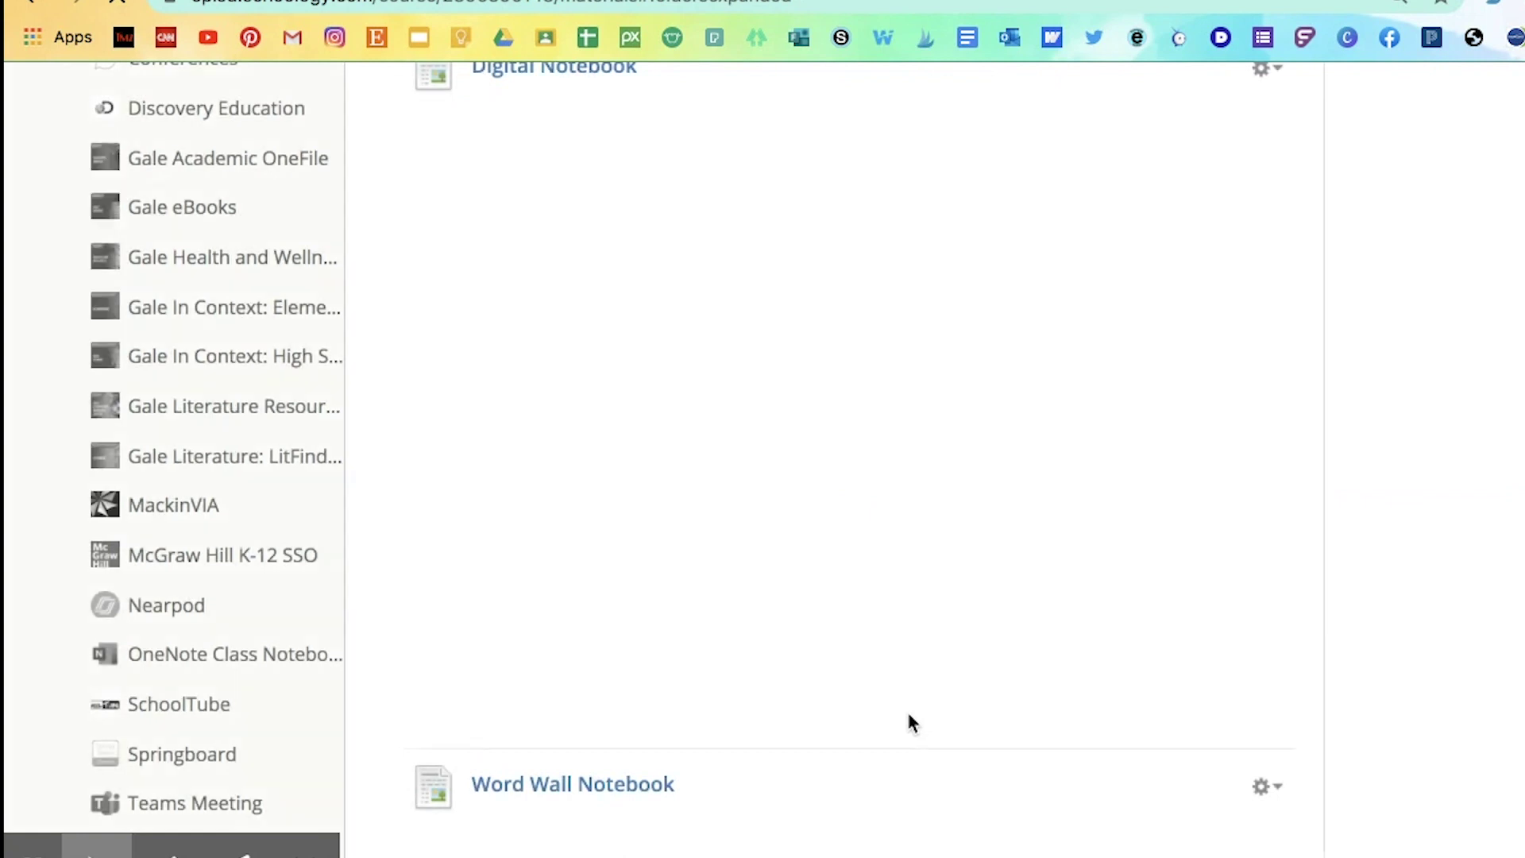
Step: Scroll to the embedded Math Notebook and test that its pink tab jumps to Rounding
scroll(910, 718, down, 20)
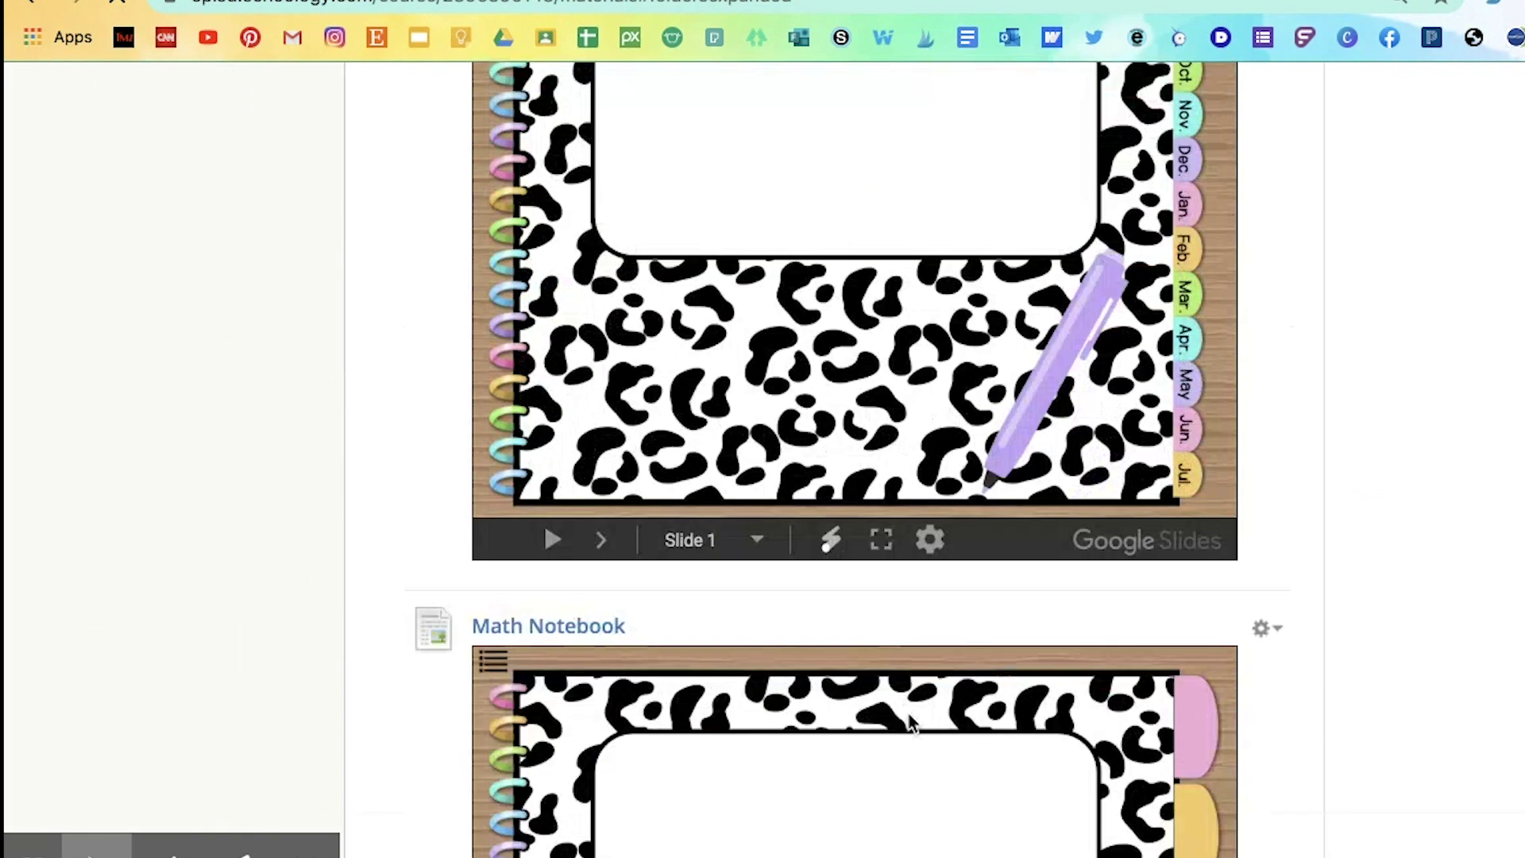
scroll(910, 719, up, 2)
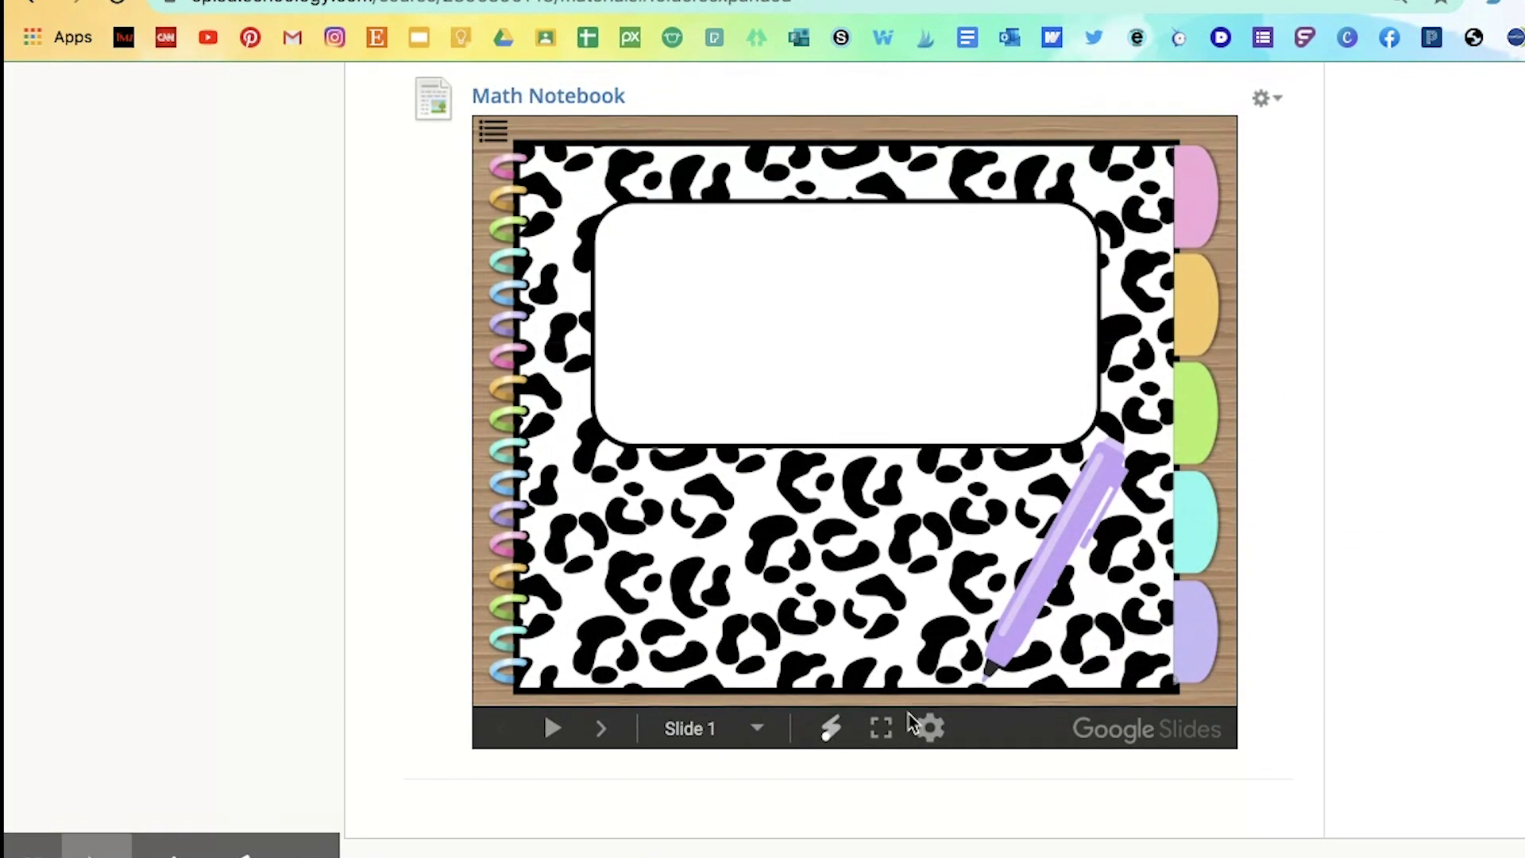
click(1201, 215)
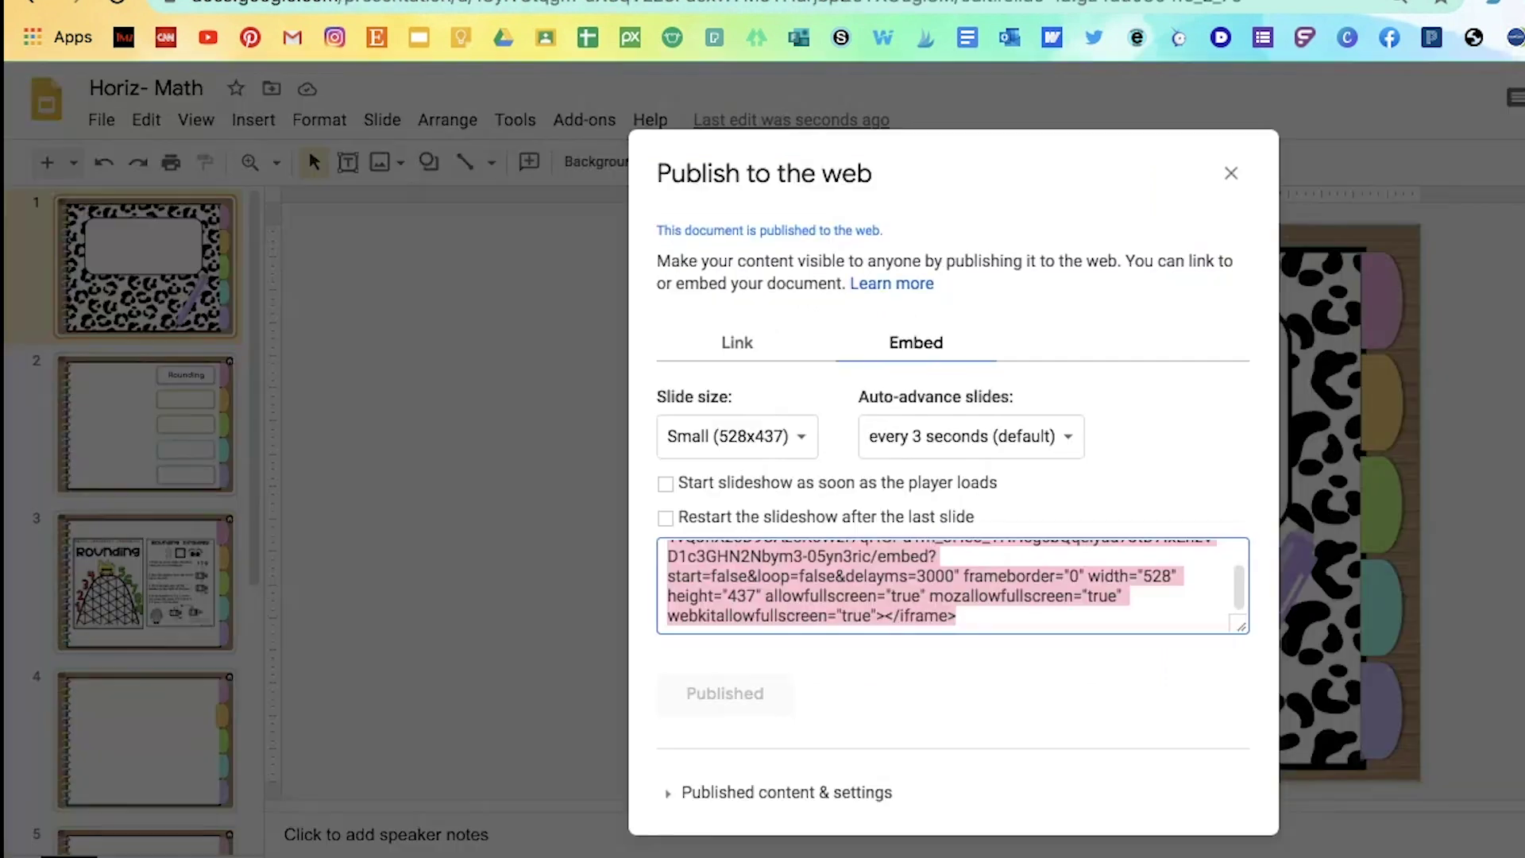
Step: Close the publish settings and check where the yellow tab links to
click(1234, 177)
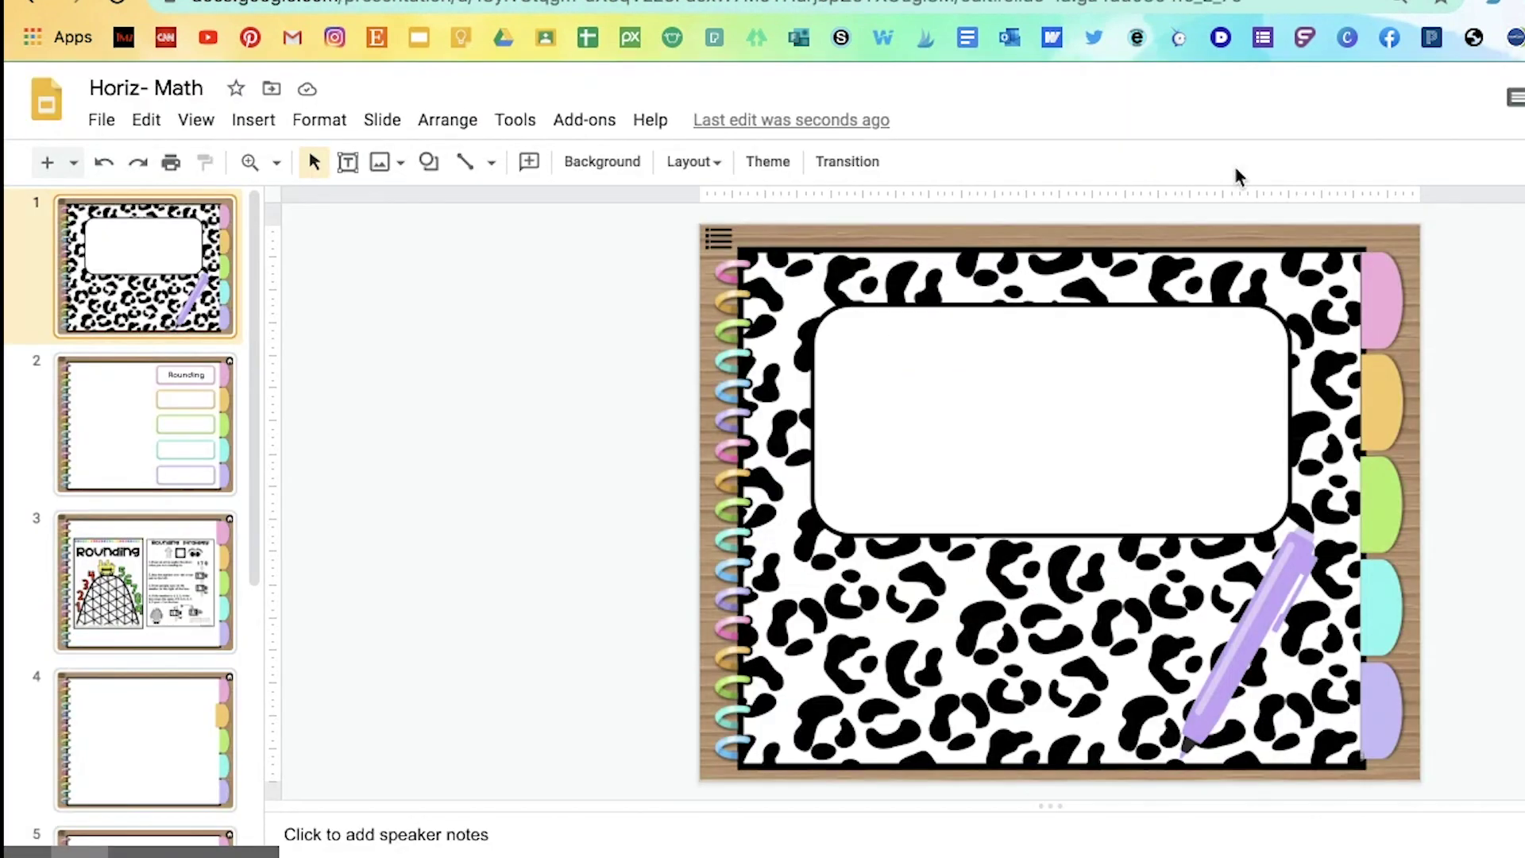
click(1384, 398)
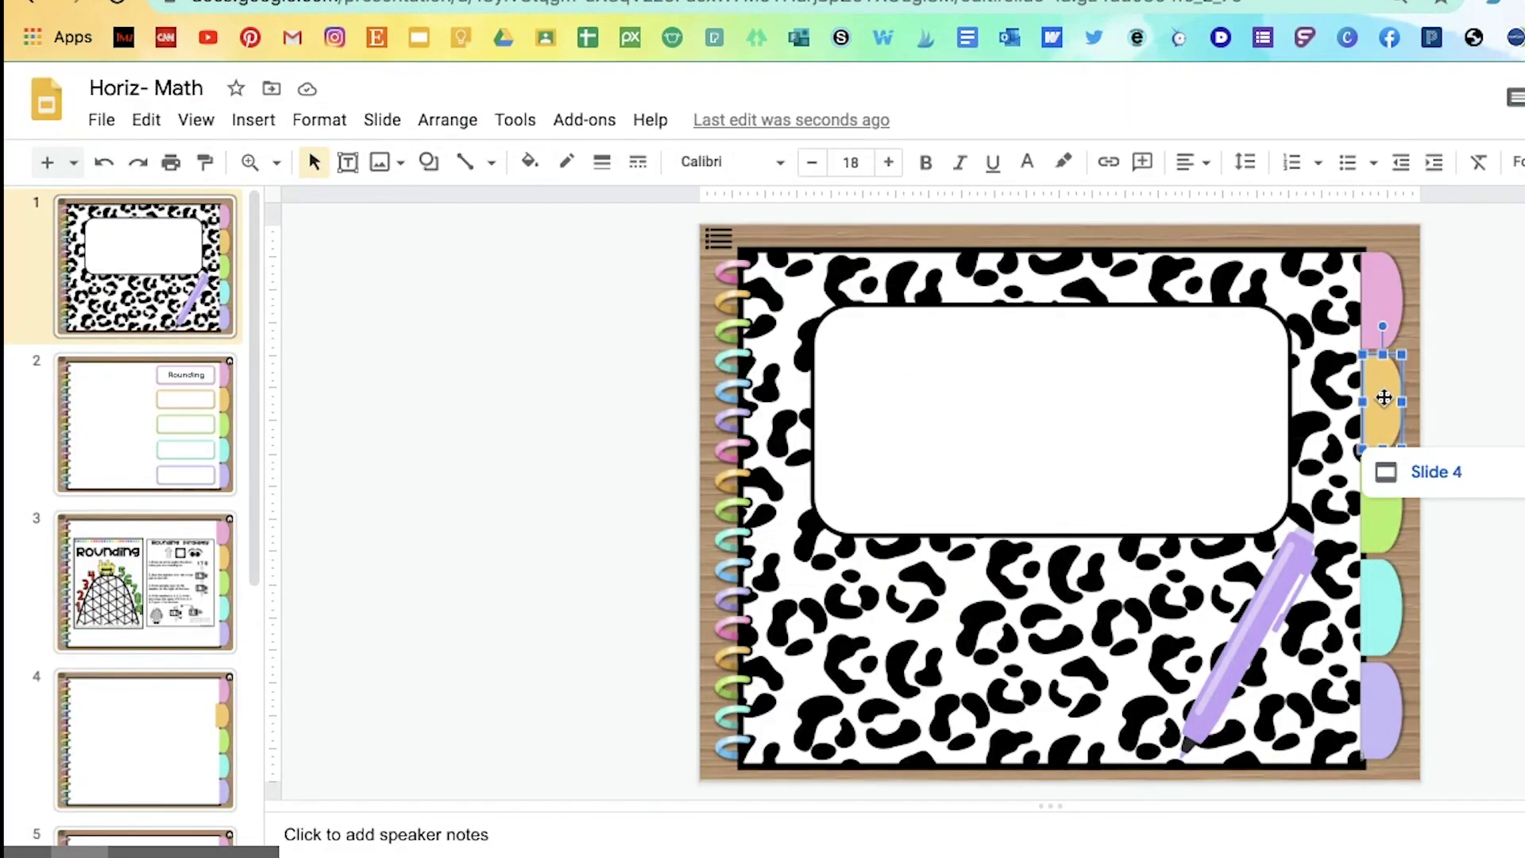
click(1486, 373)
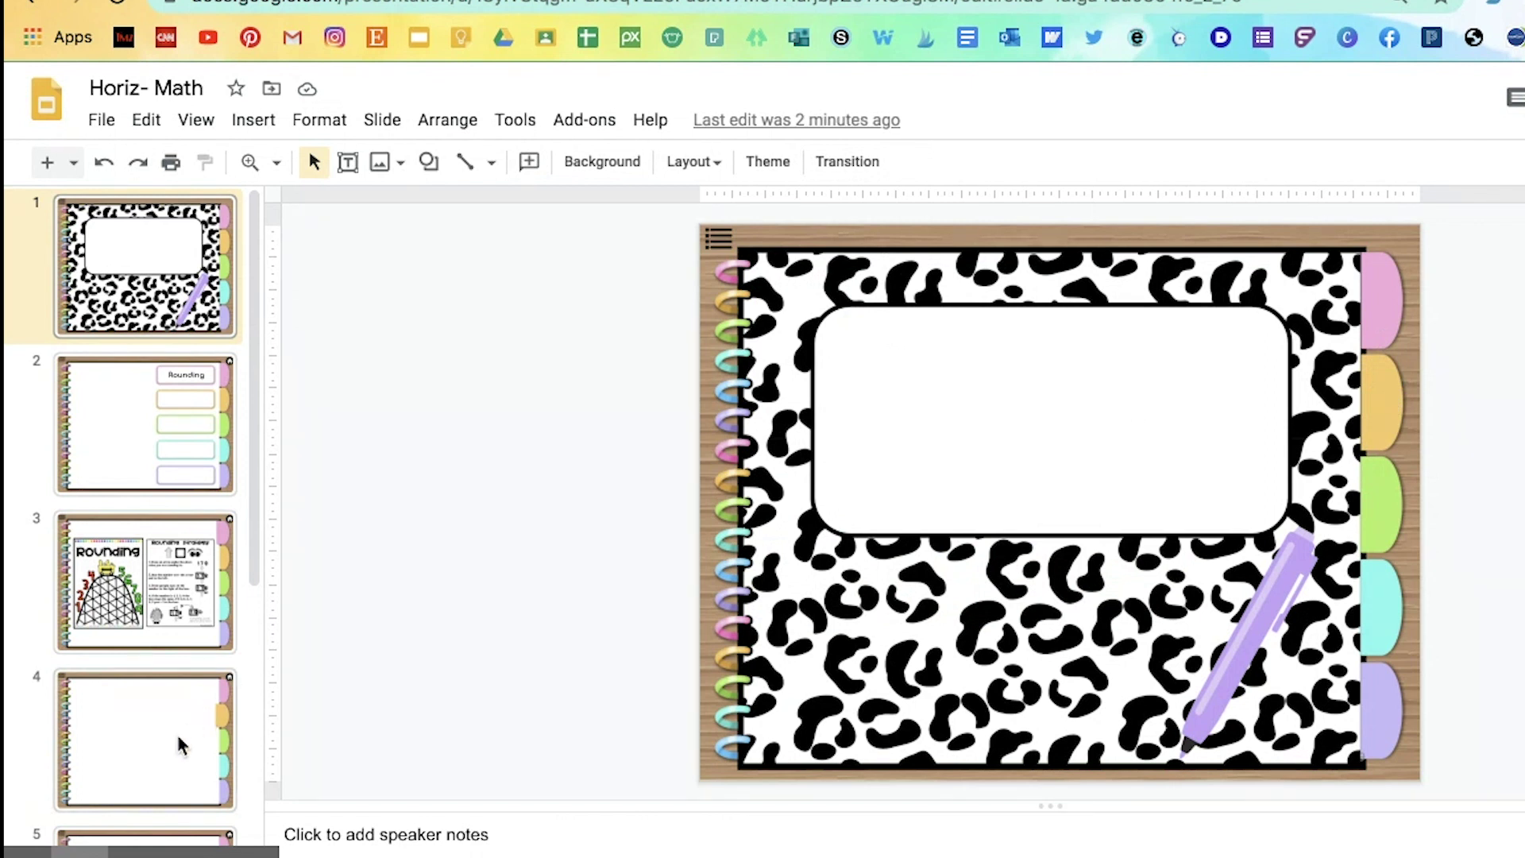
Step: On slide 2, draw a text box inside the yellow box below Rounding
click(205, 479)
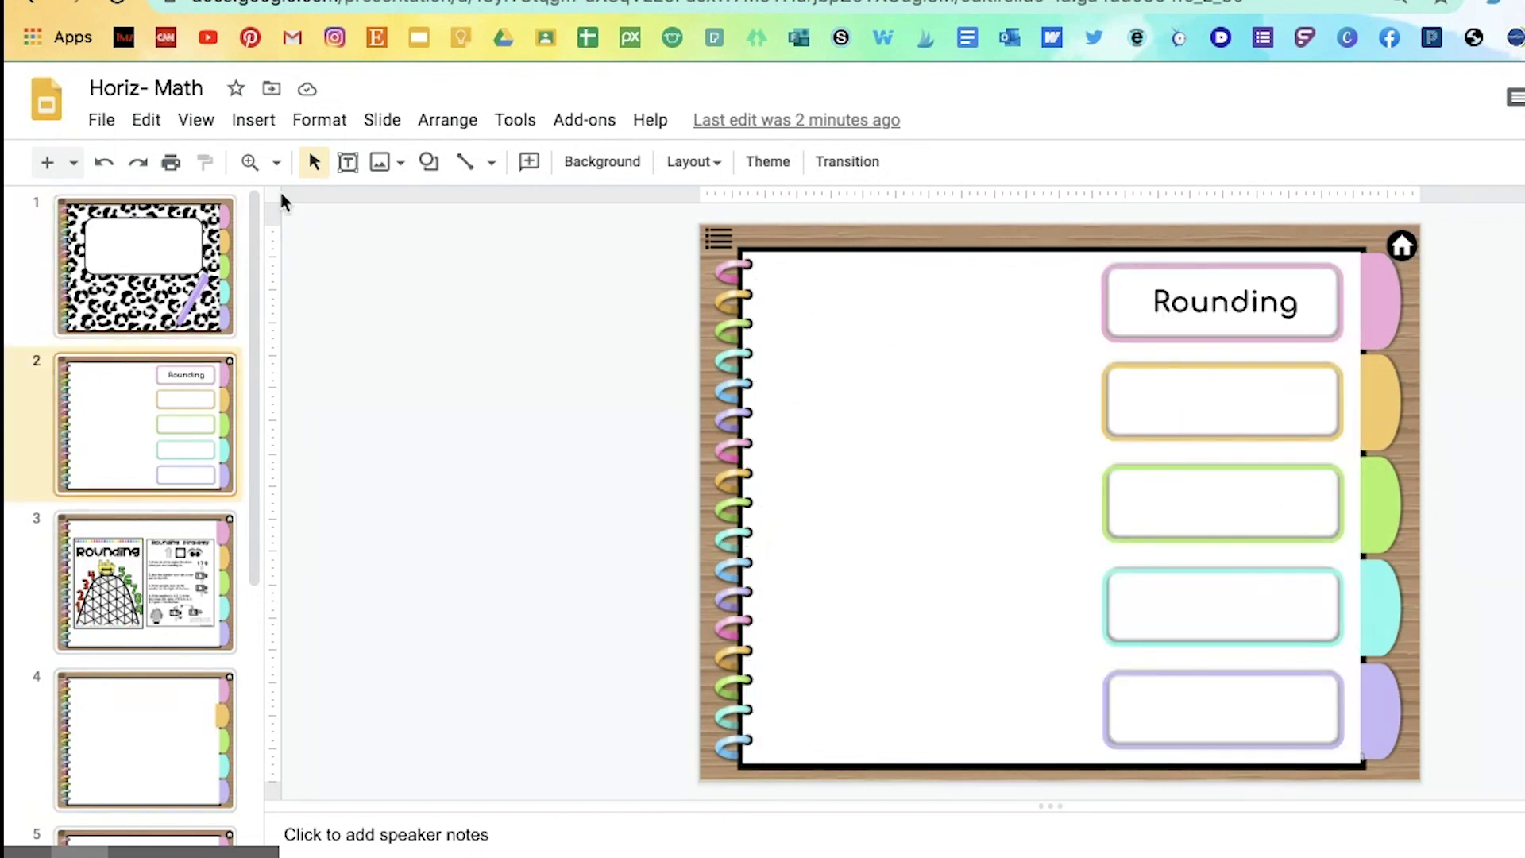
click(243, 127)
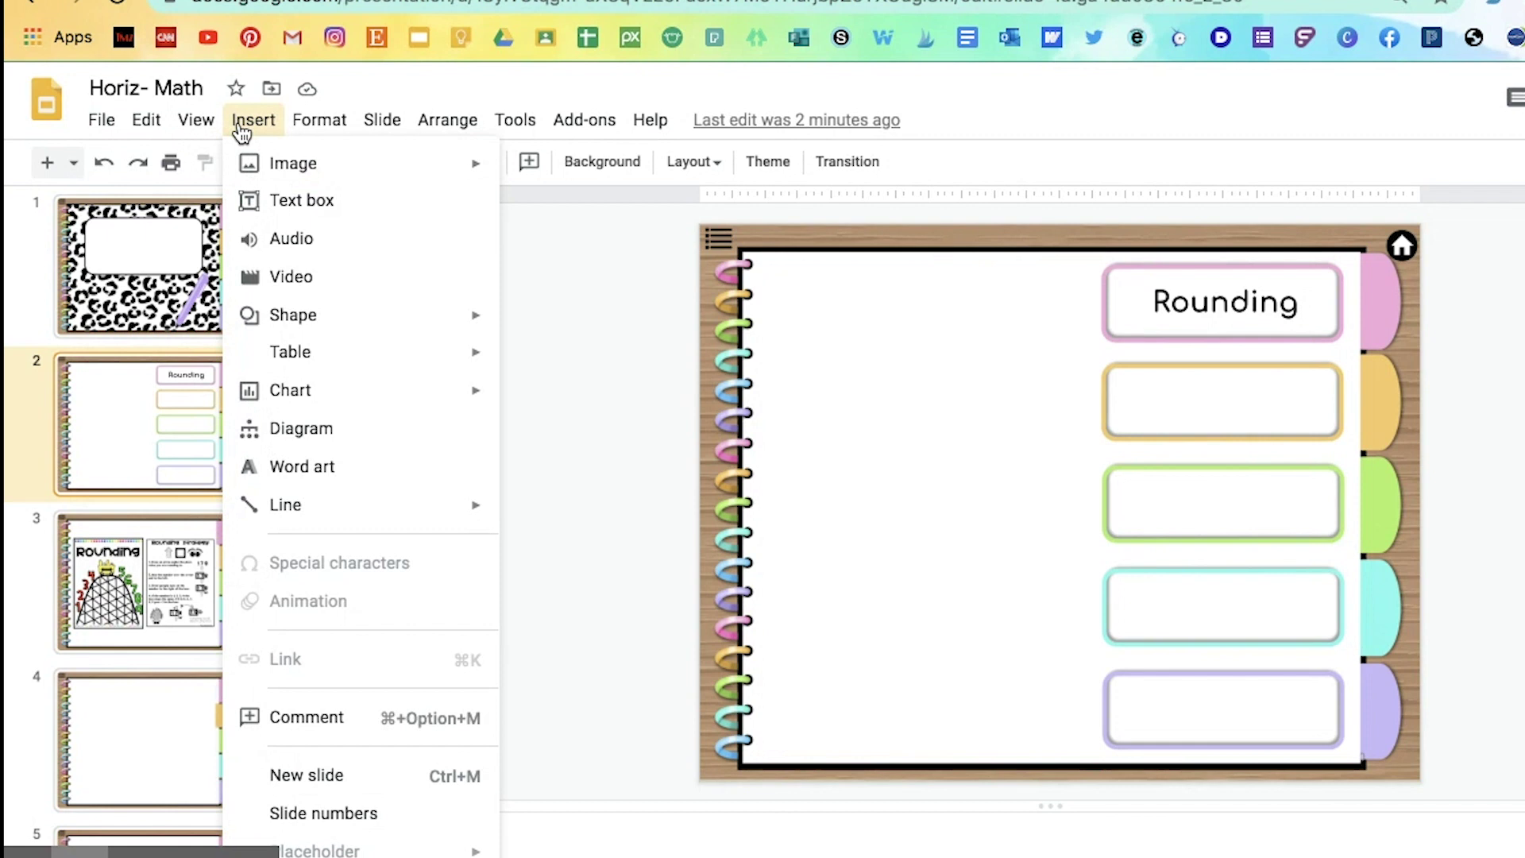
mouse_move(282, 172)
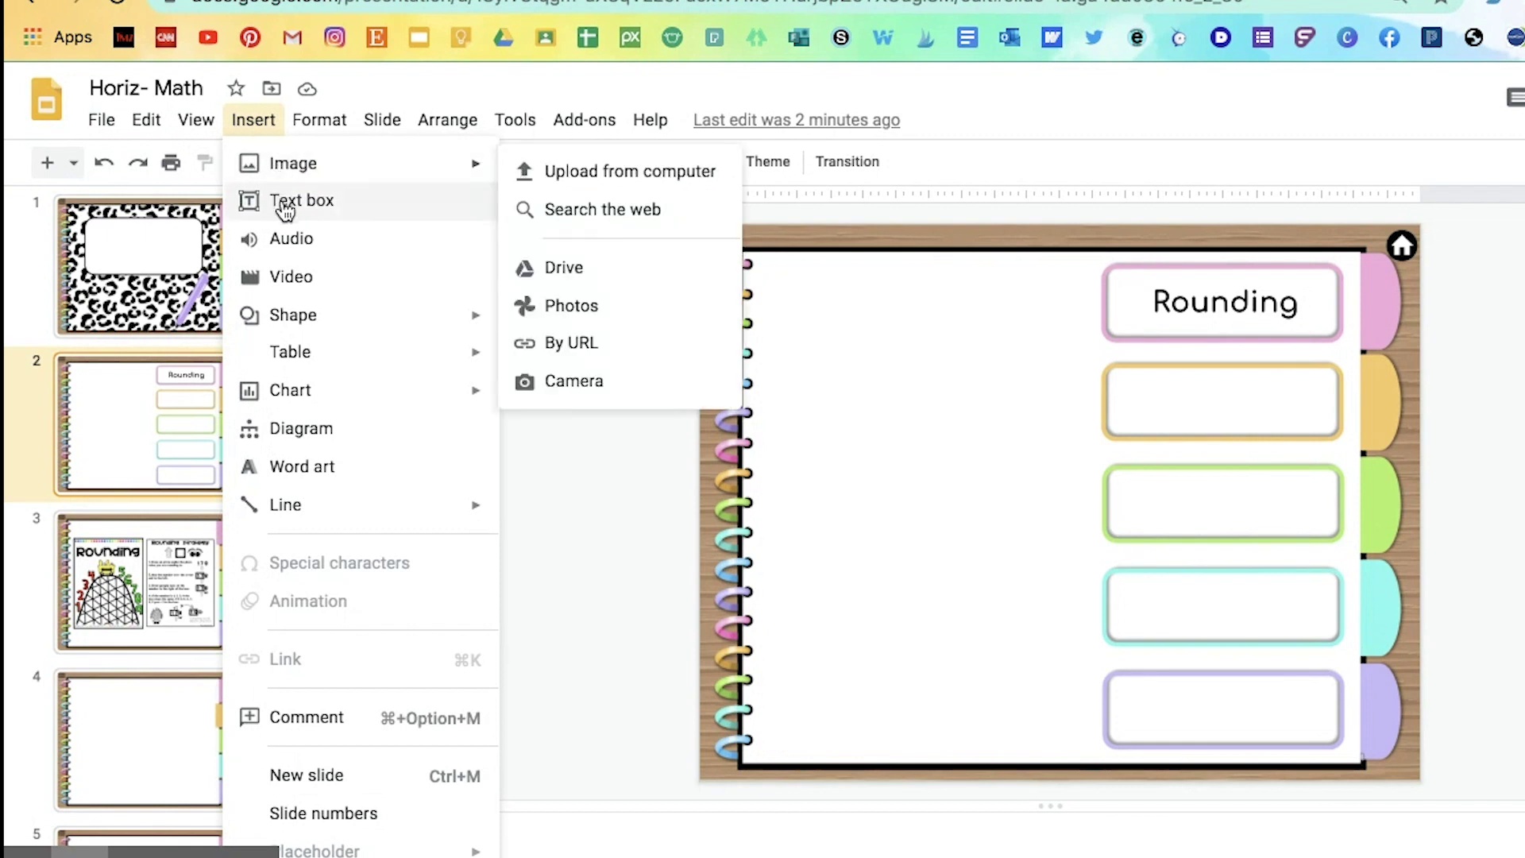
click(286, 200)
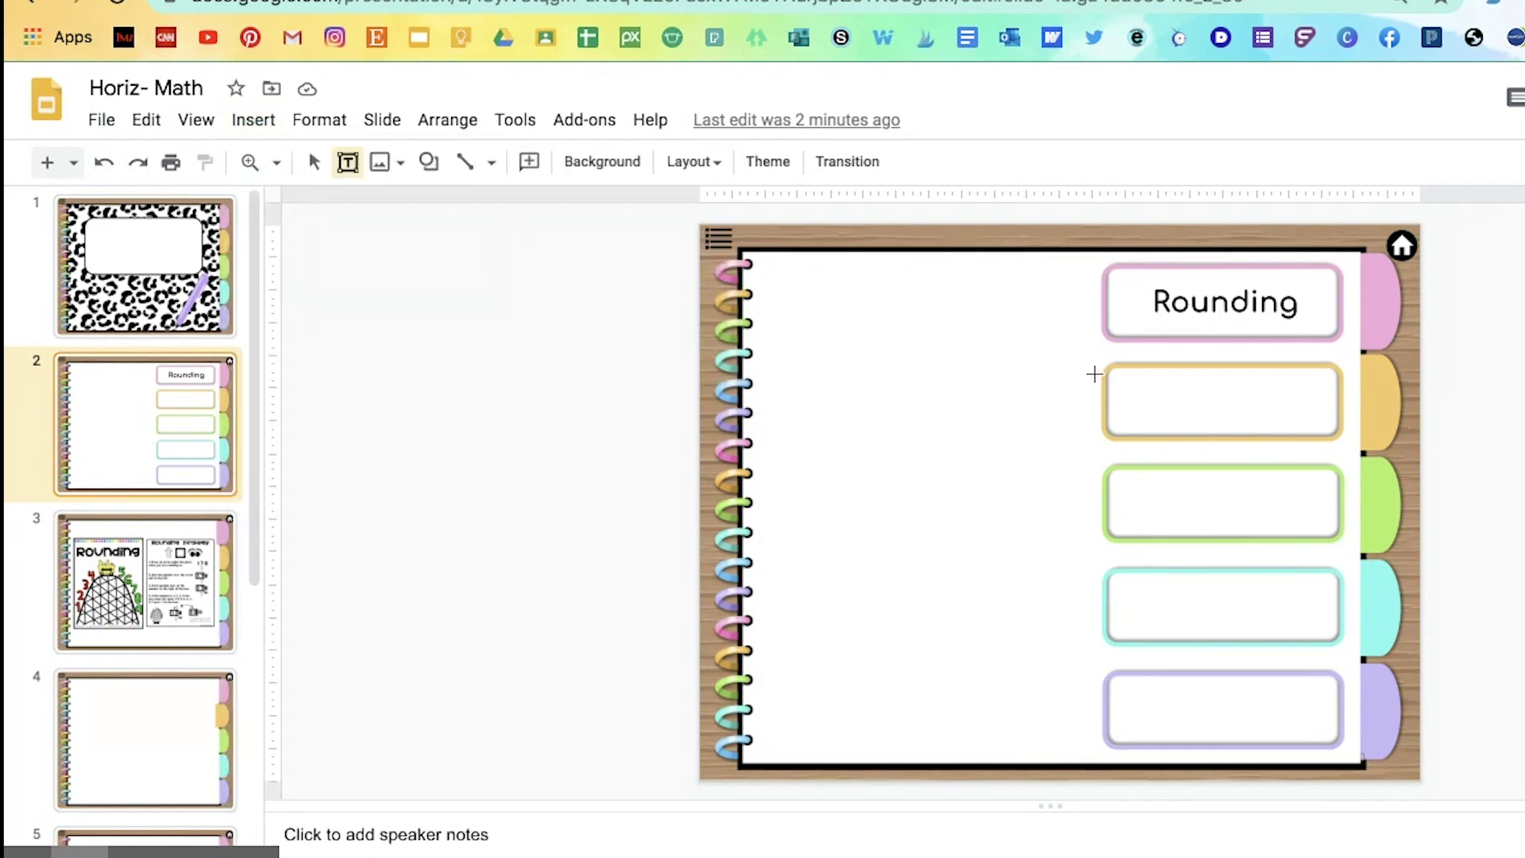
drag(1125, 373, 1323, 431)
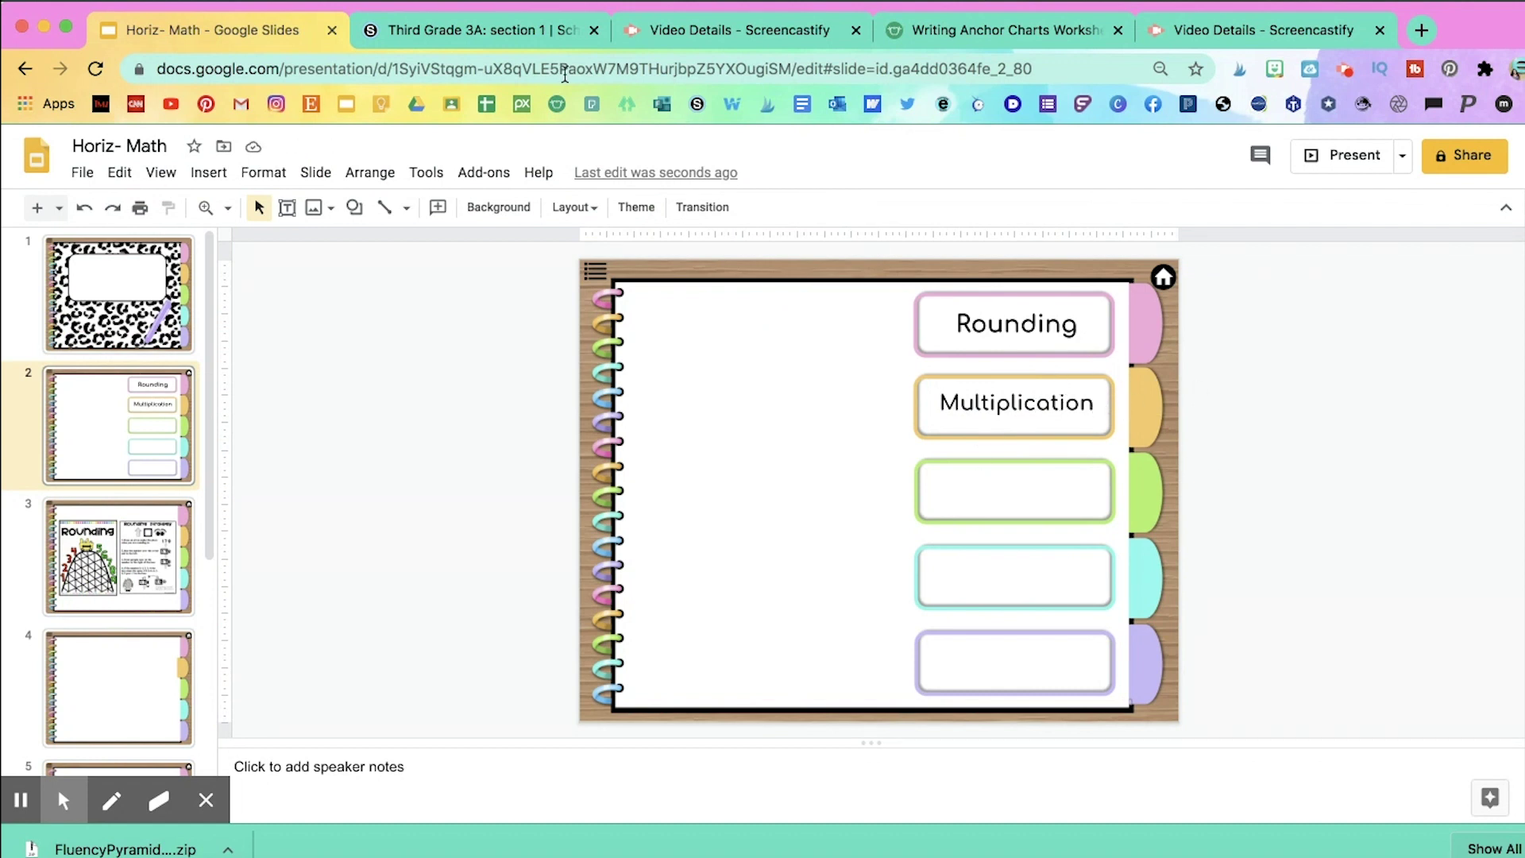
Step: Reload the Schoology class page to refresh the embedded Math Notebook
click(466, 29)
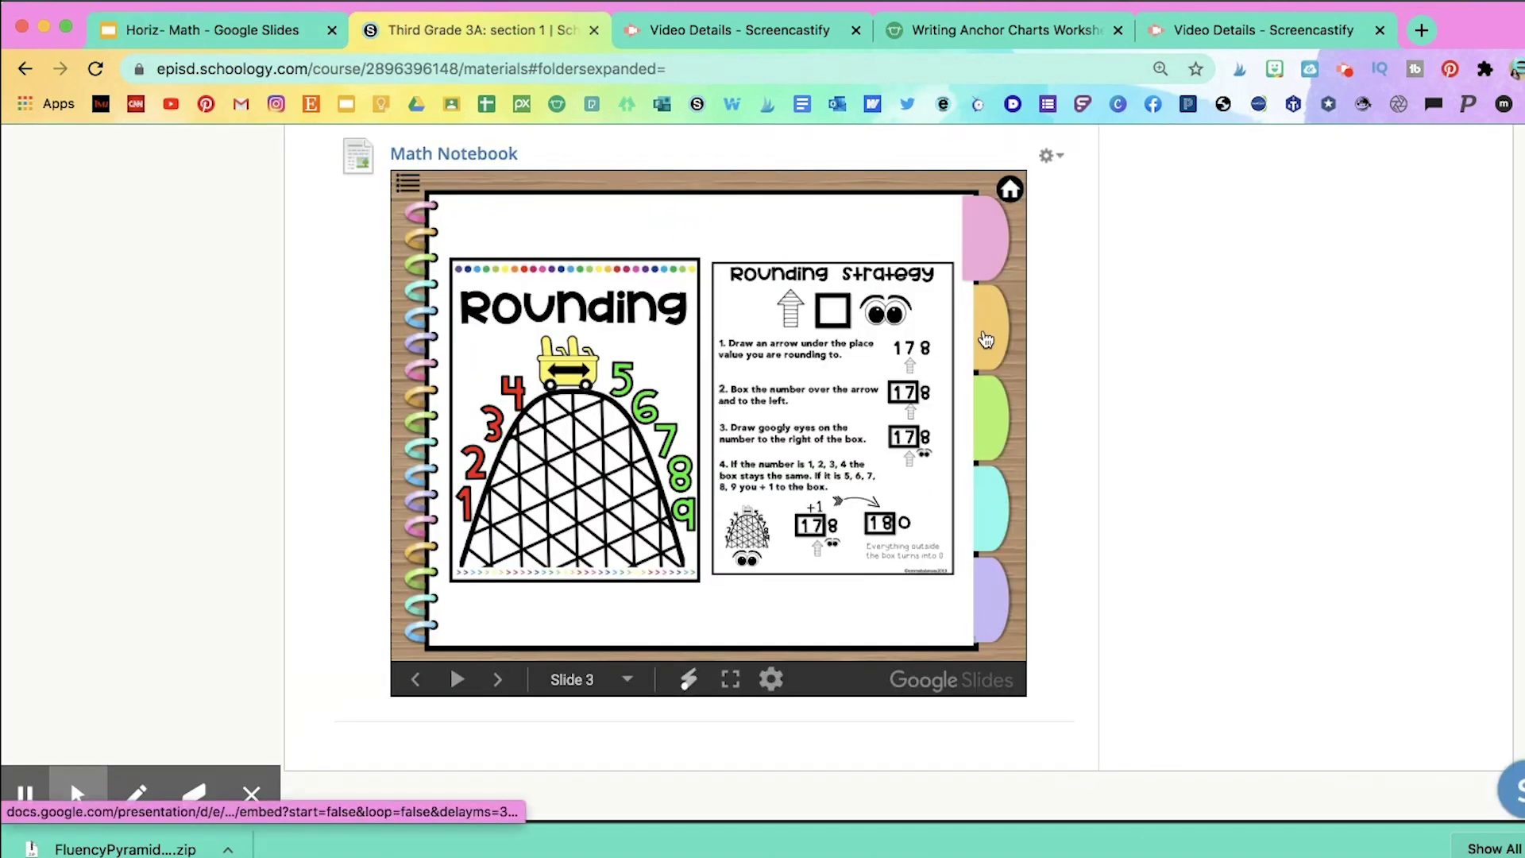
scroll(974, 337, up, 5)
scroll(985, 340, down, 3)
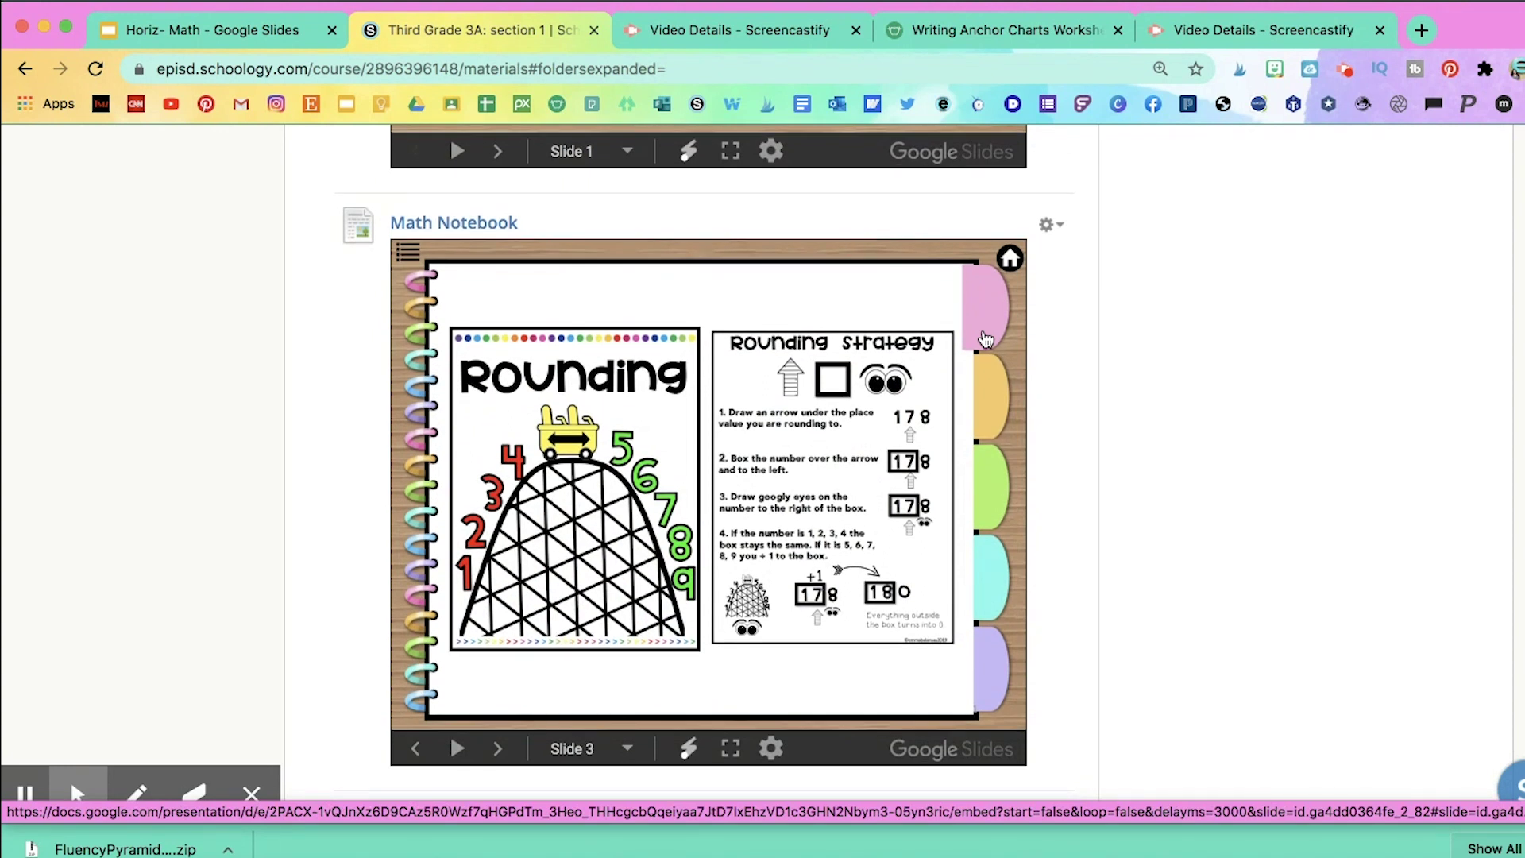
click(95, 69)
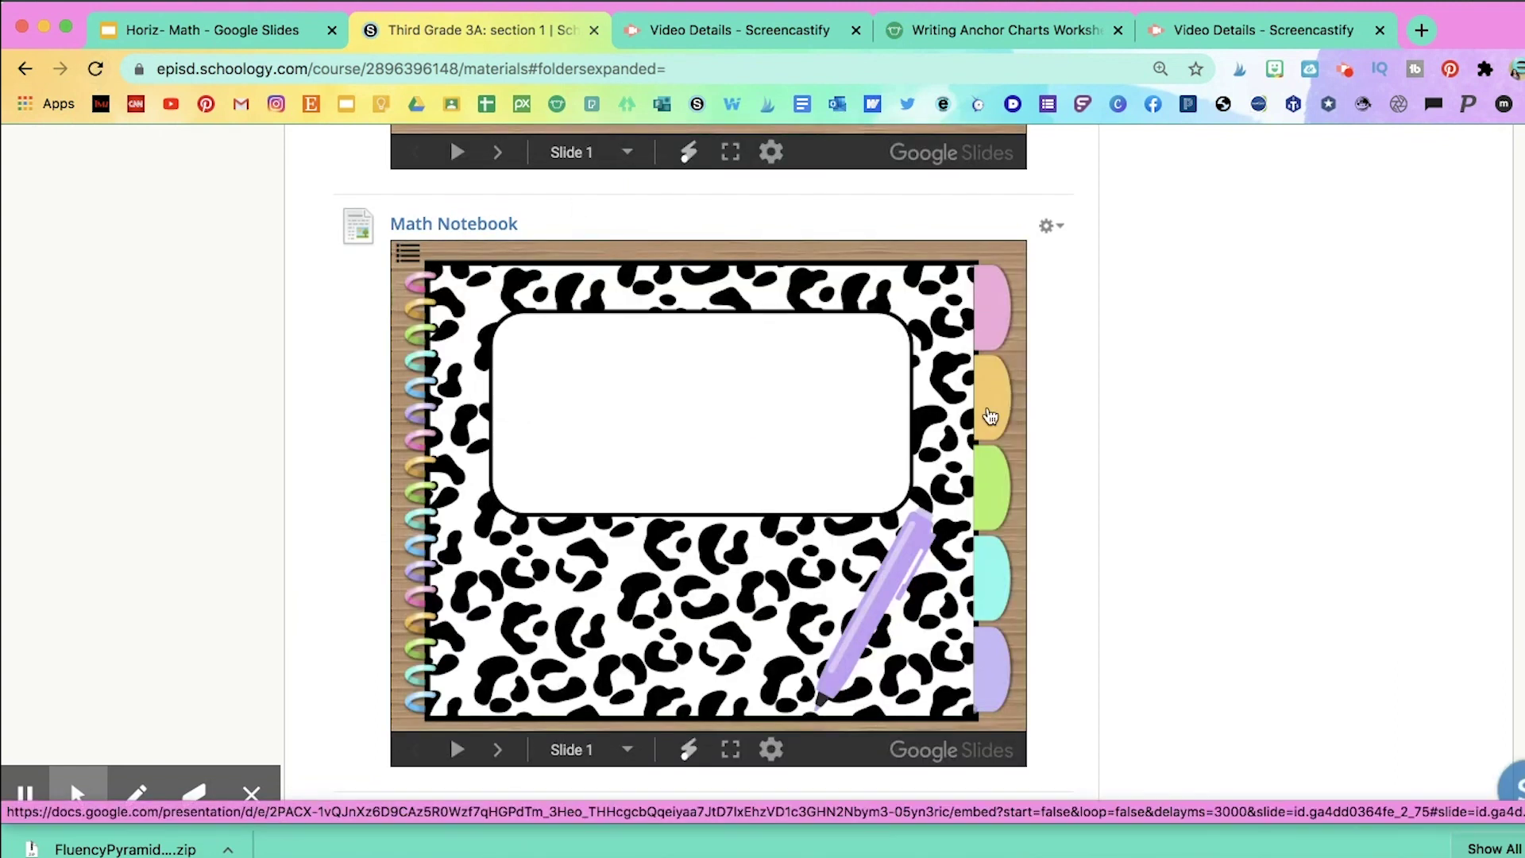
Step: Test the embed's yellow tab, Rounding tab and home icon, then return to the Slides deck
click(987, 407)
click(995, 321)
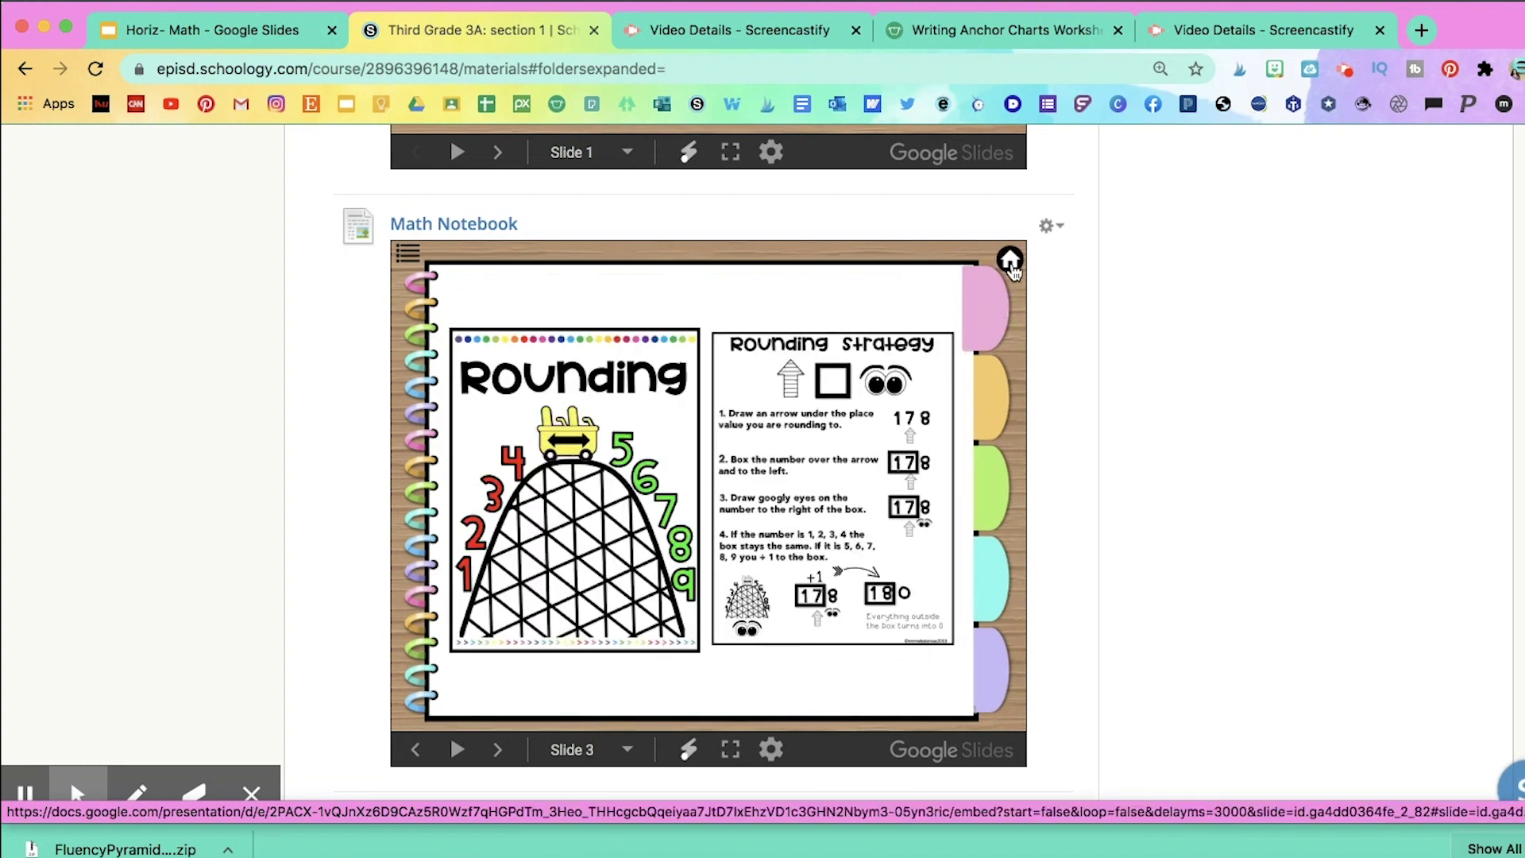
click(1010, 259)
click(435, 267)
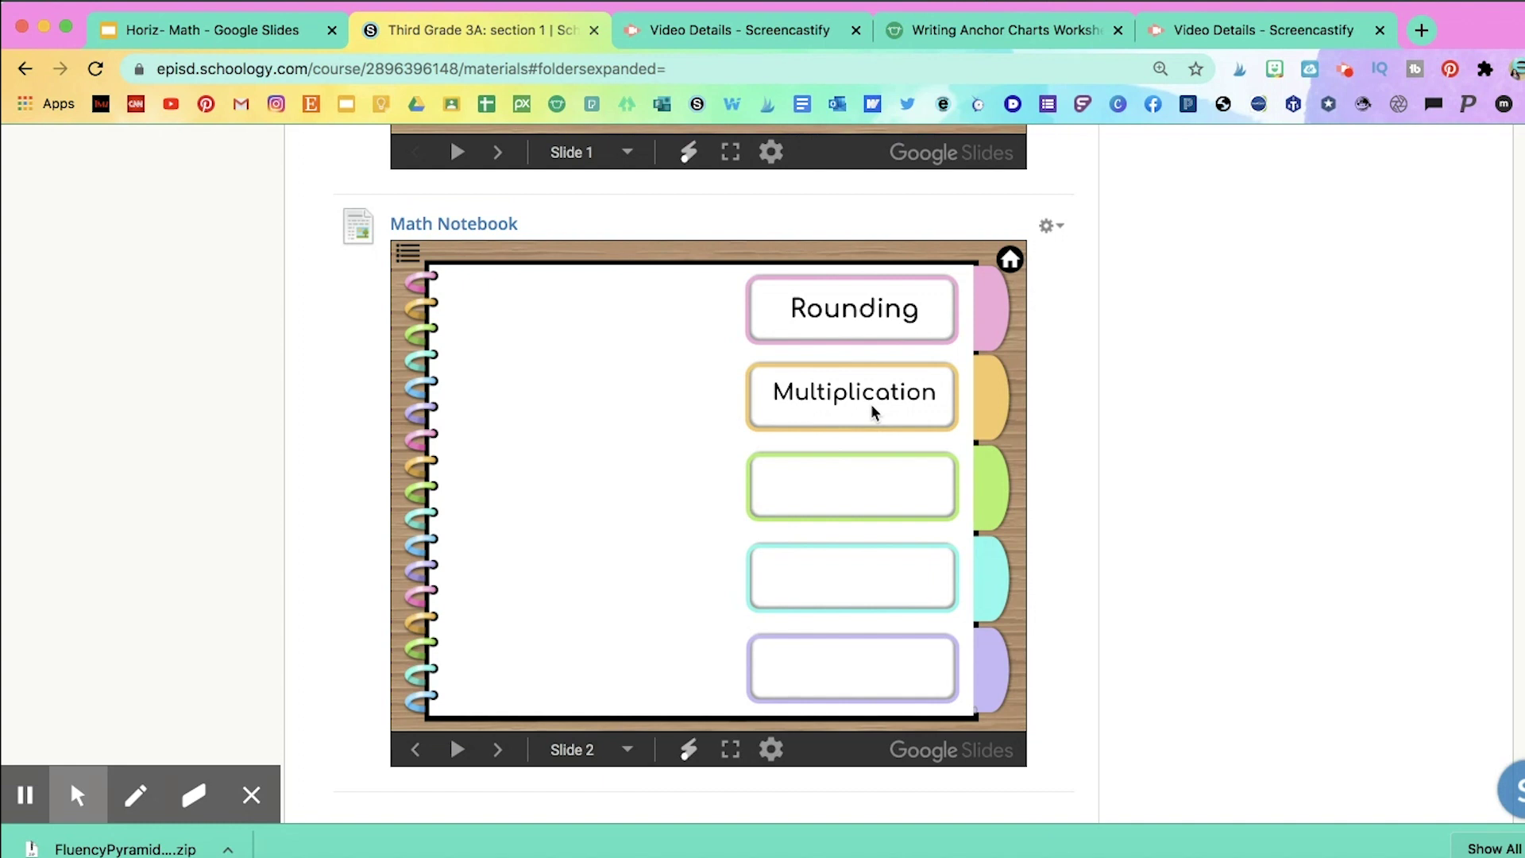
scroll(872, 411, up, 7)
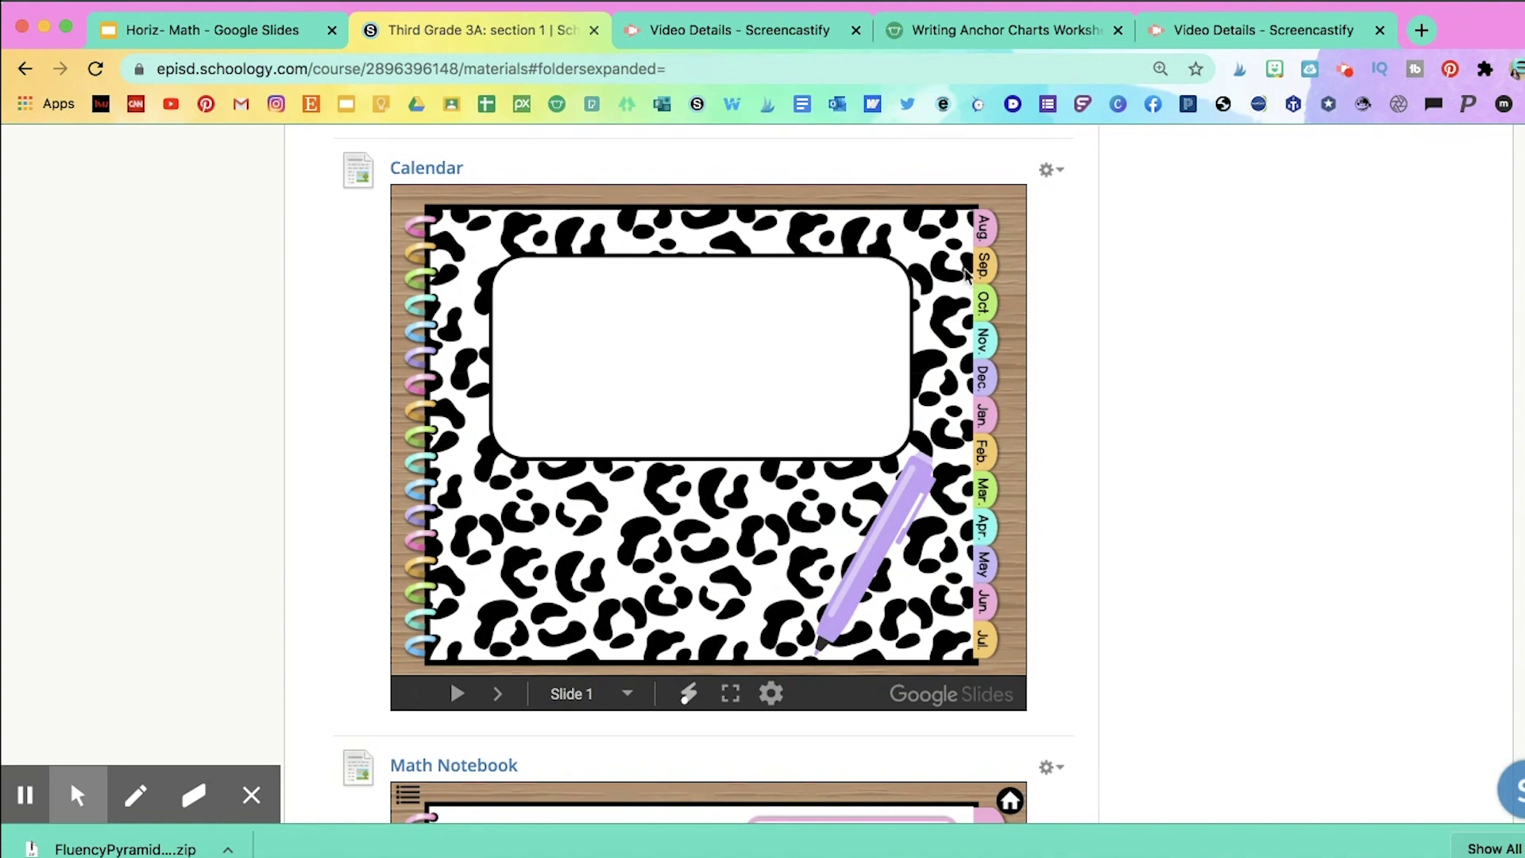
click(231, 29)
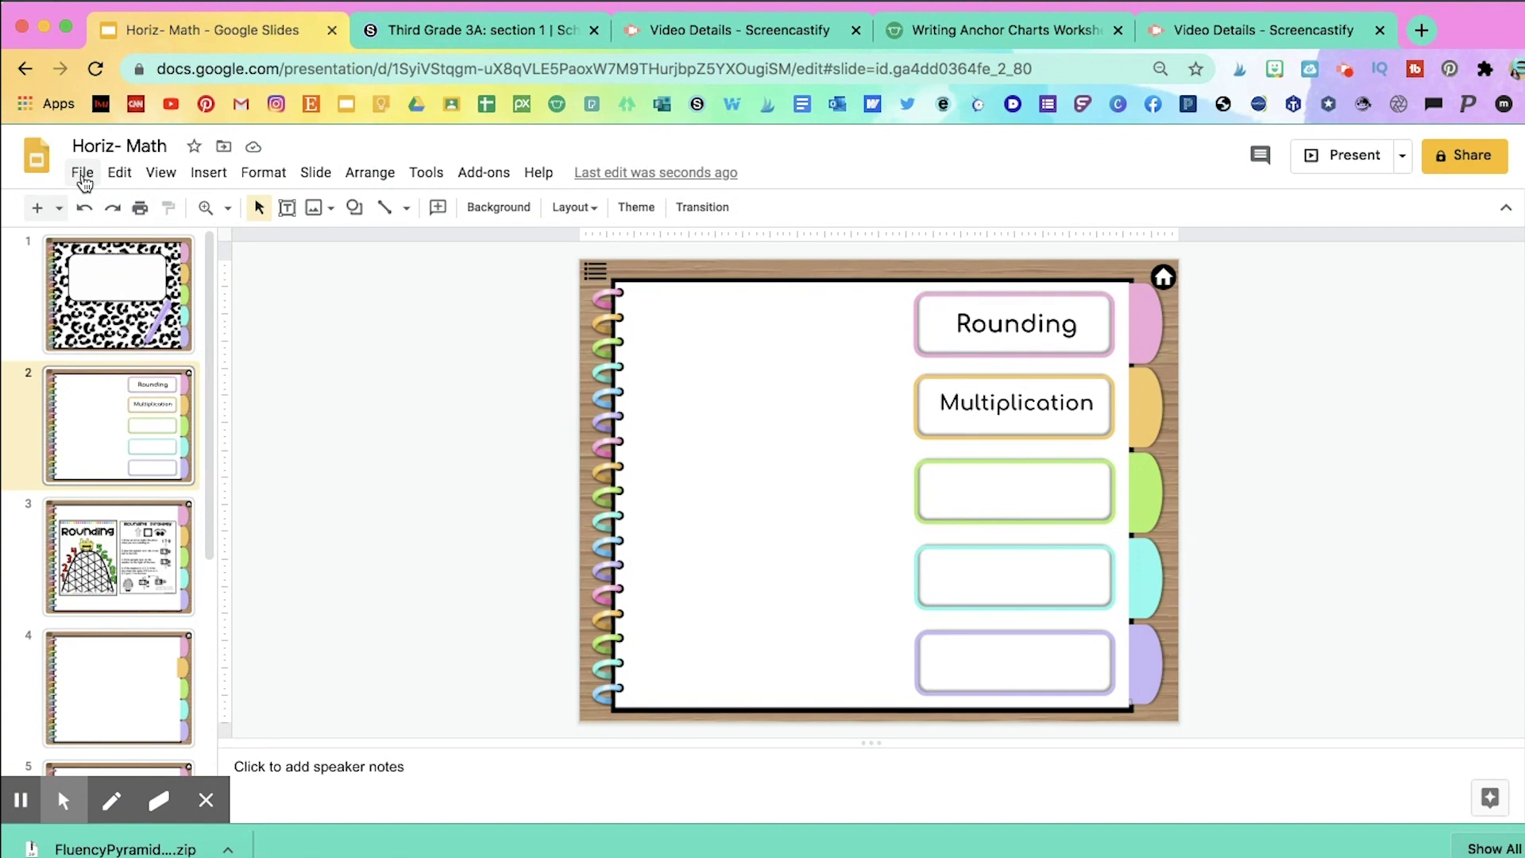
Step: Copy the link from File > Publish to the web, then start a new browser tab
click(84, 182)
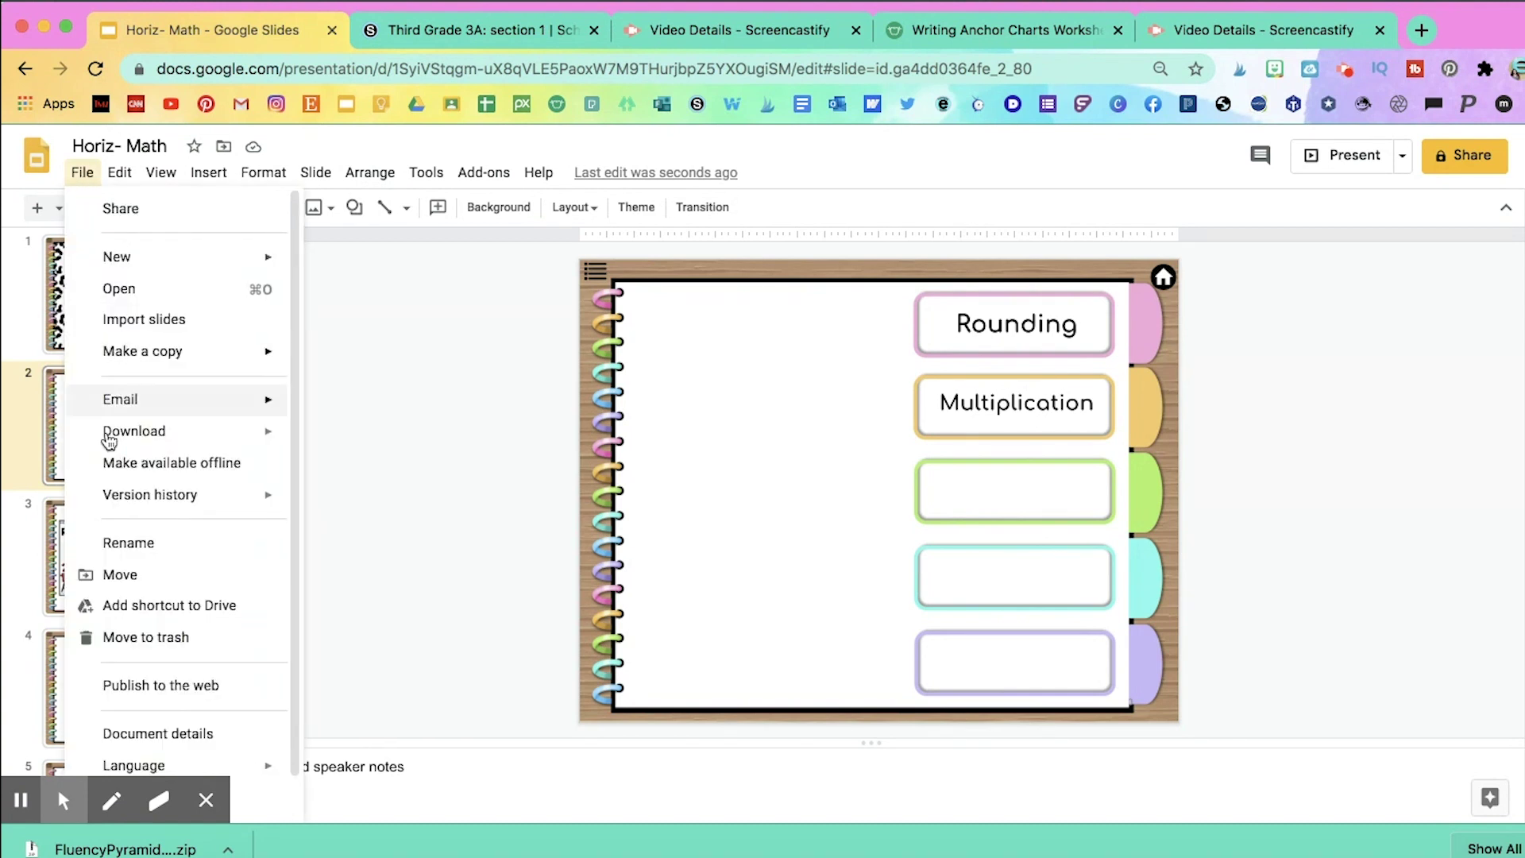
scroll(119, 477, down, 1)
click(123, 632)
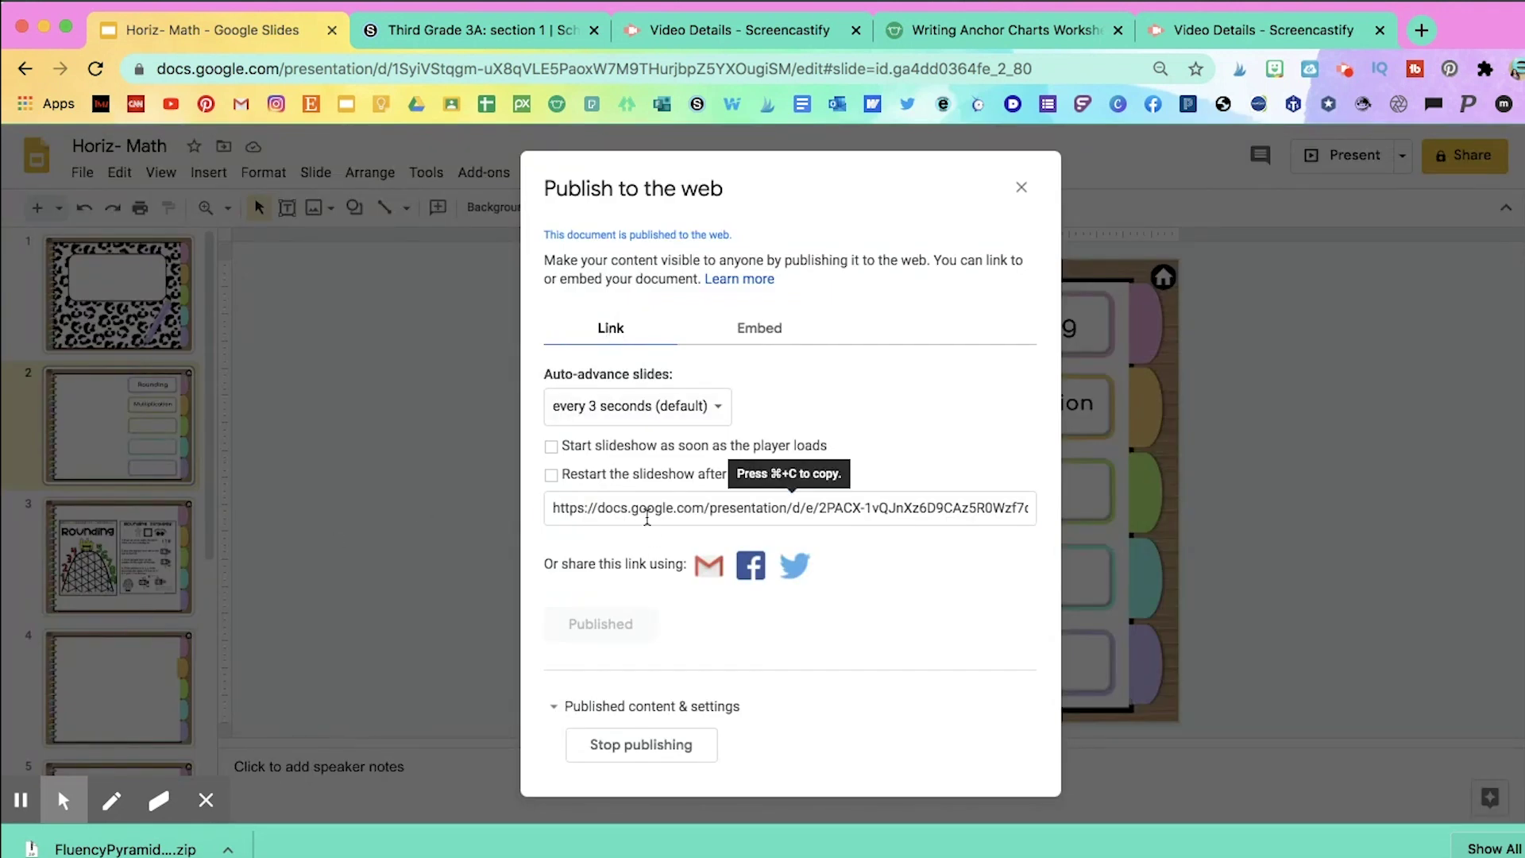
click(647, 513)
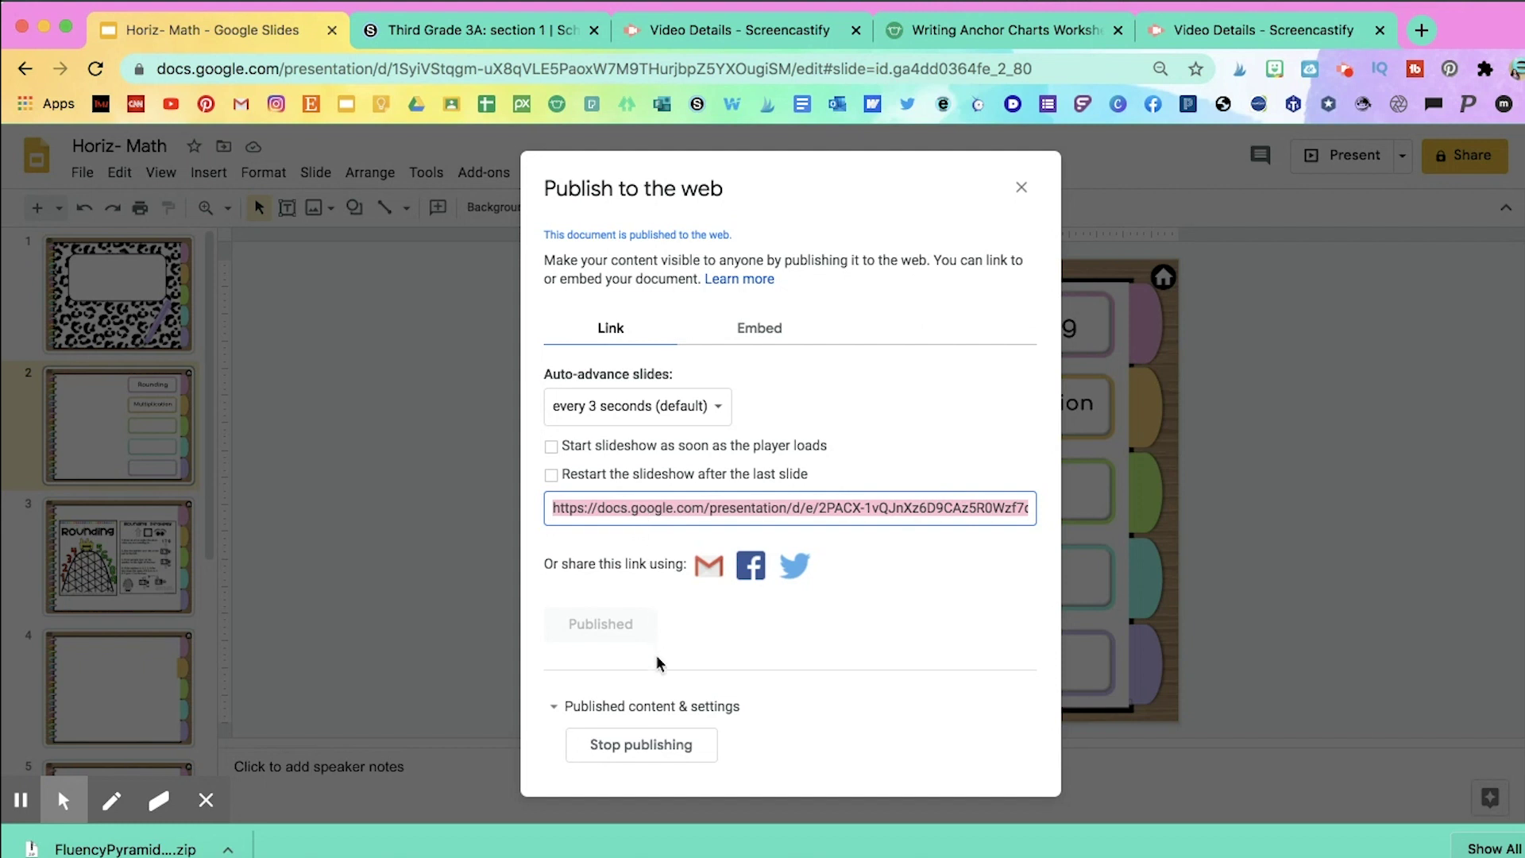
click(822, 503)
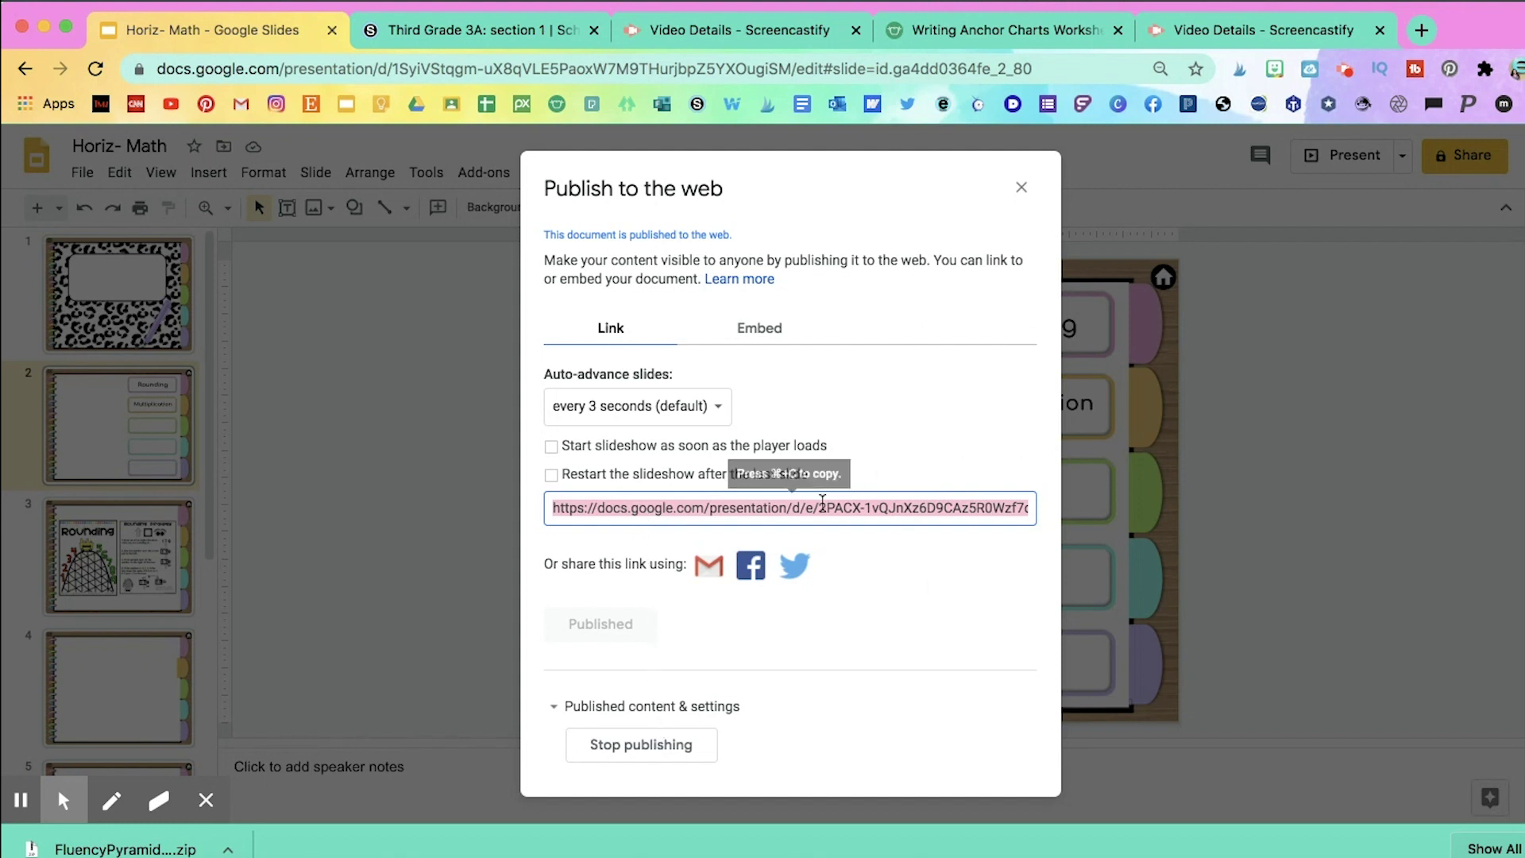
key(super+c)
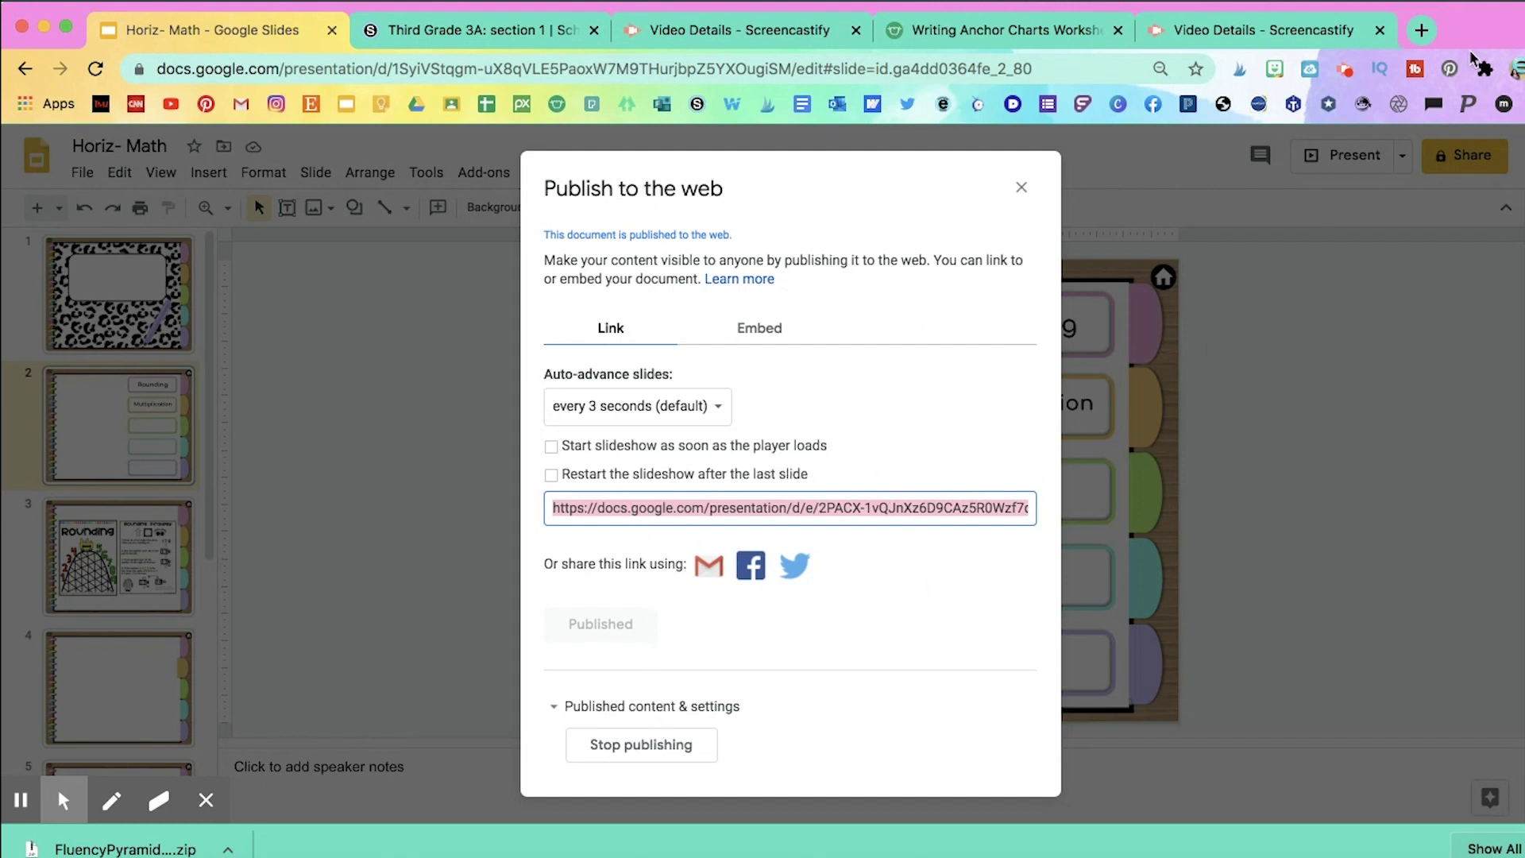
click(1422, 30)
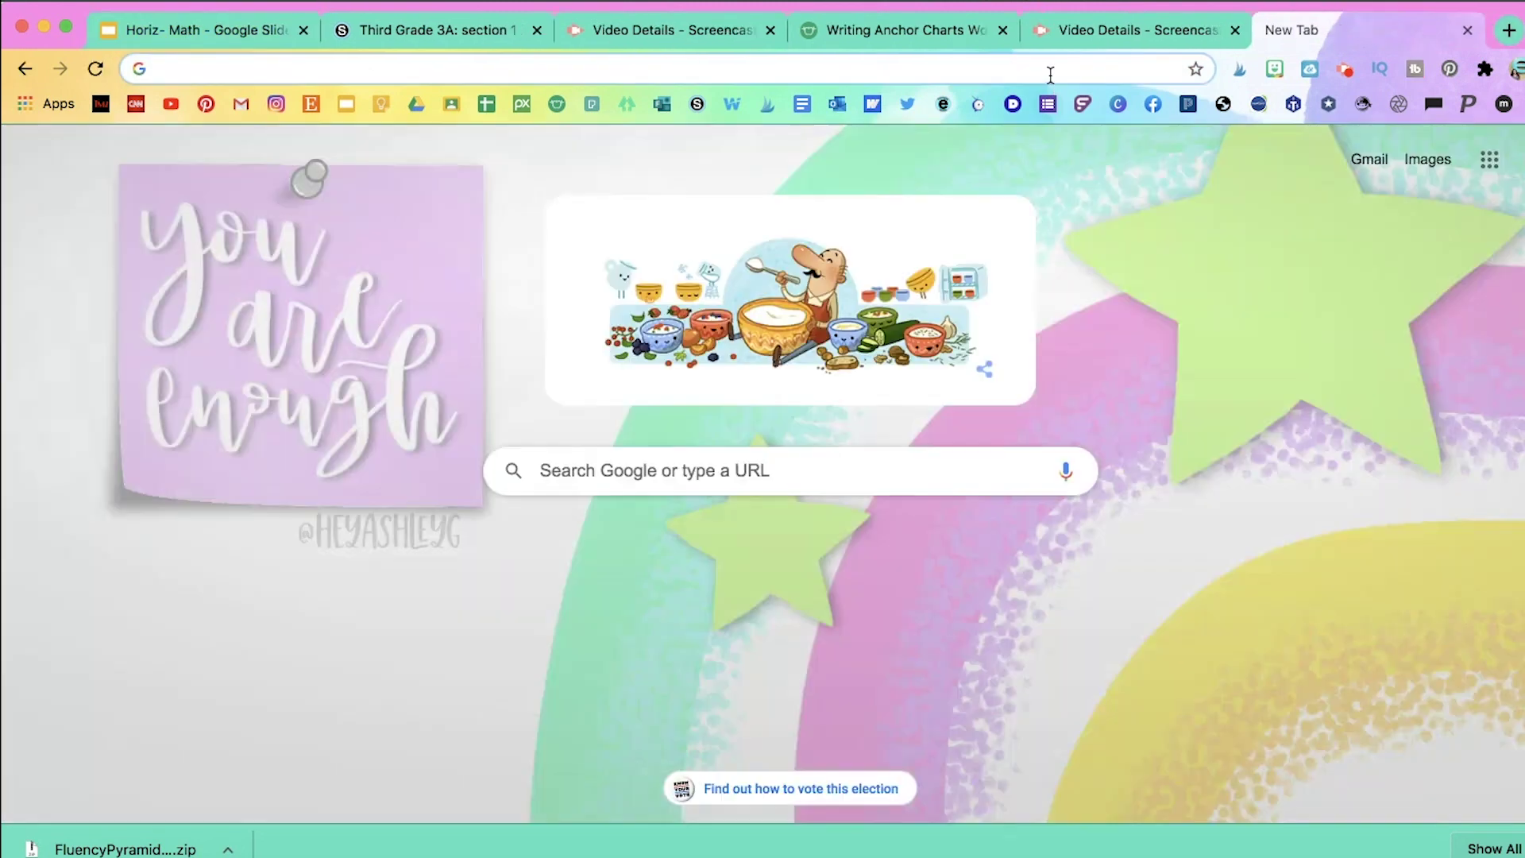
Step: Load the pasted published link and confirm the yellow tab and home icon navigate correctly
click(1051, 72)
key(super+v)
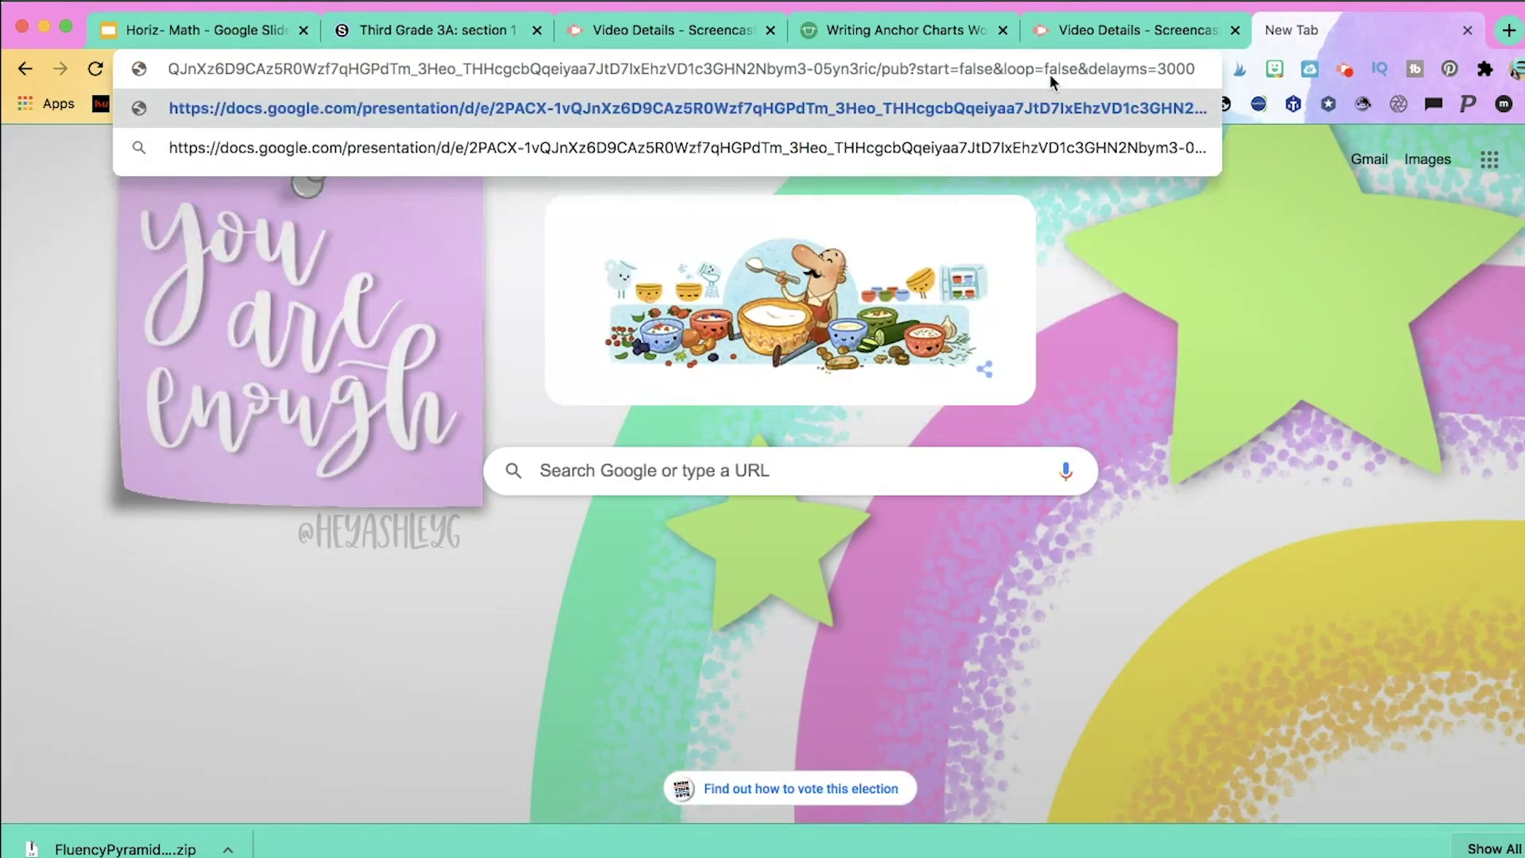
key(Return)
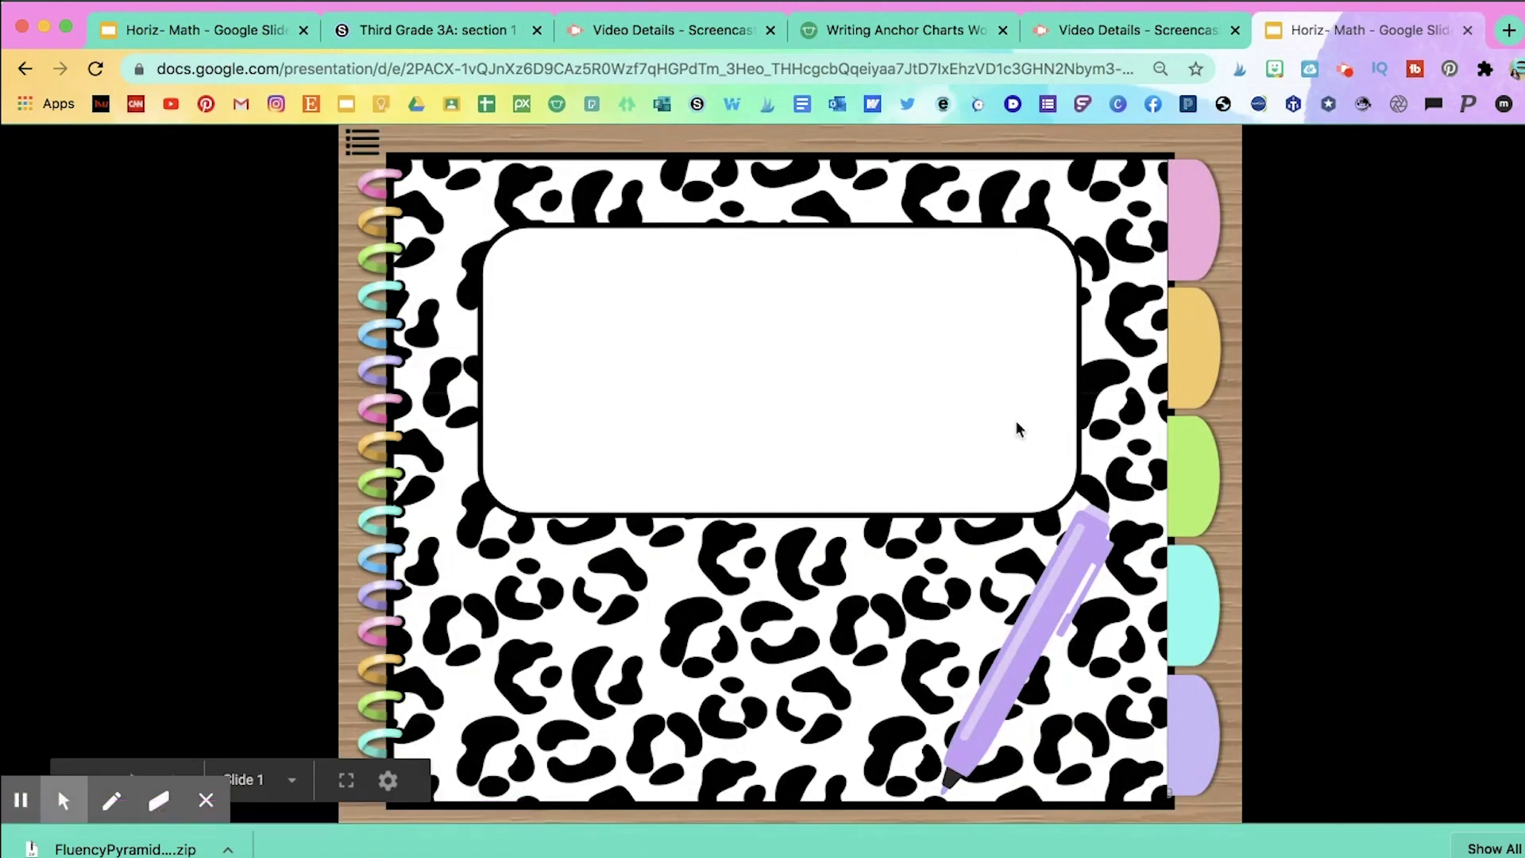
click(1205, 338)
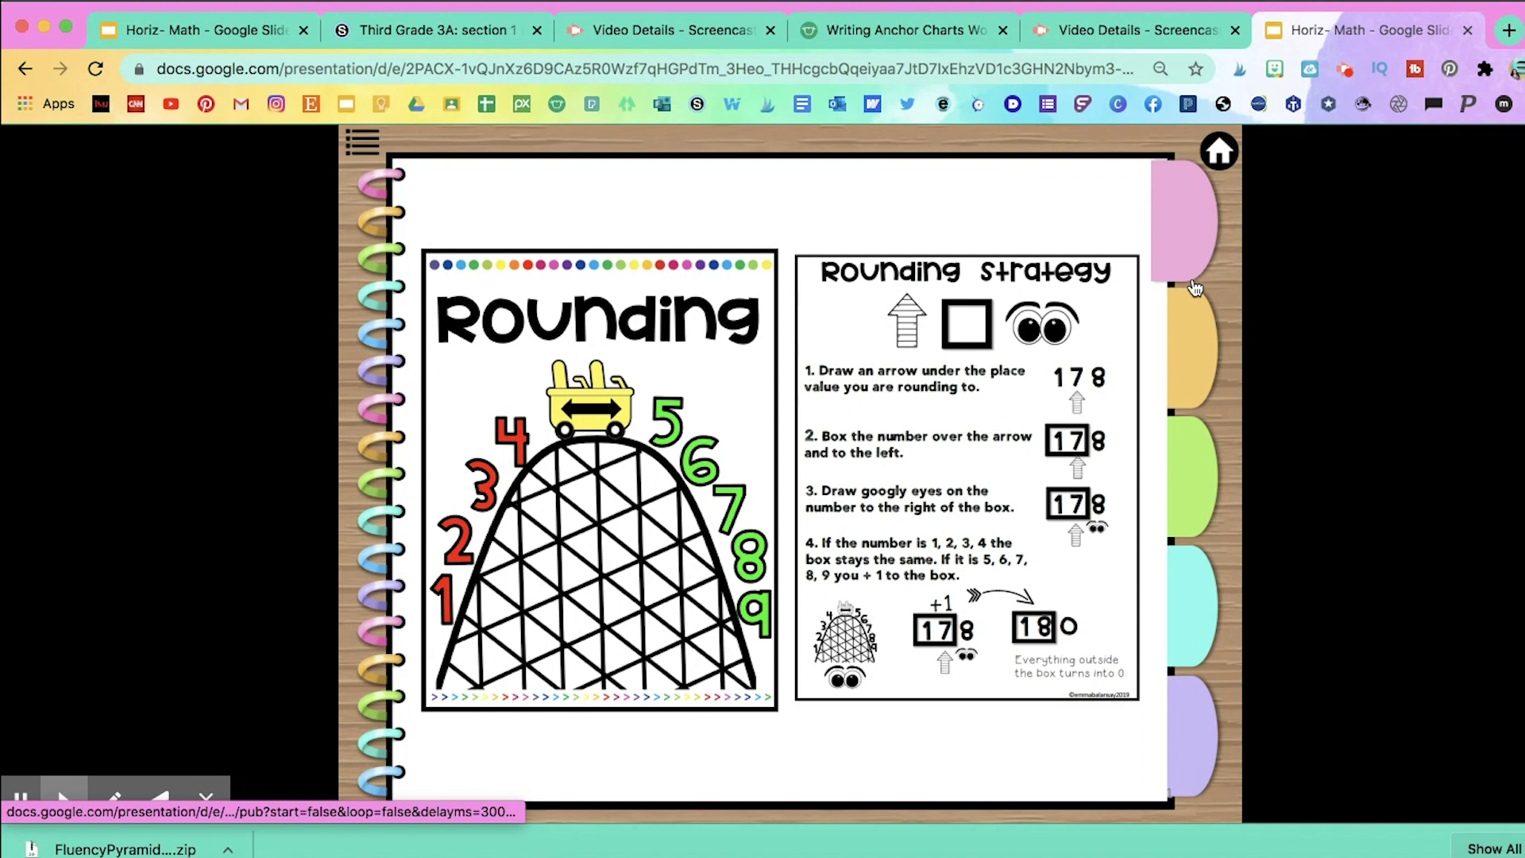
click(1220, 152)
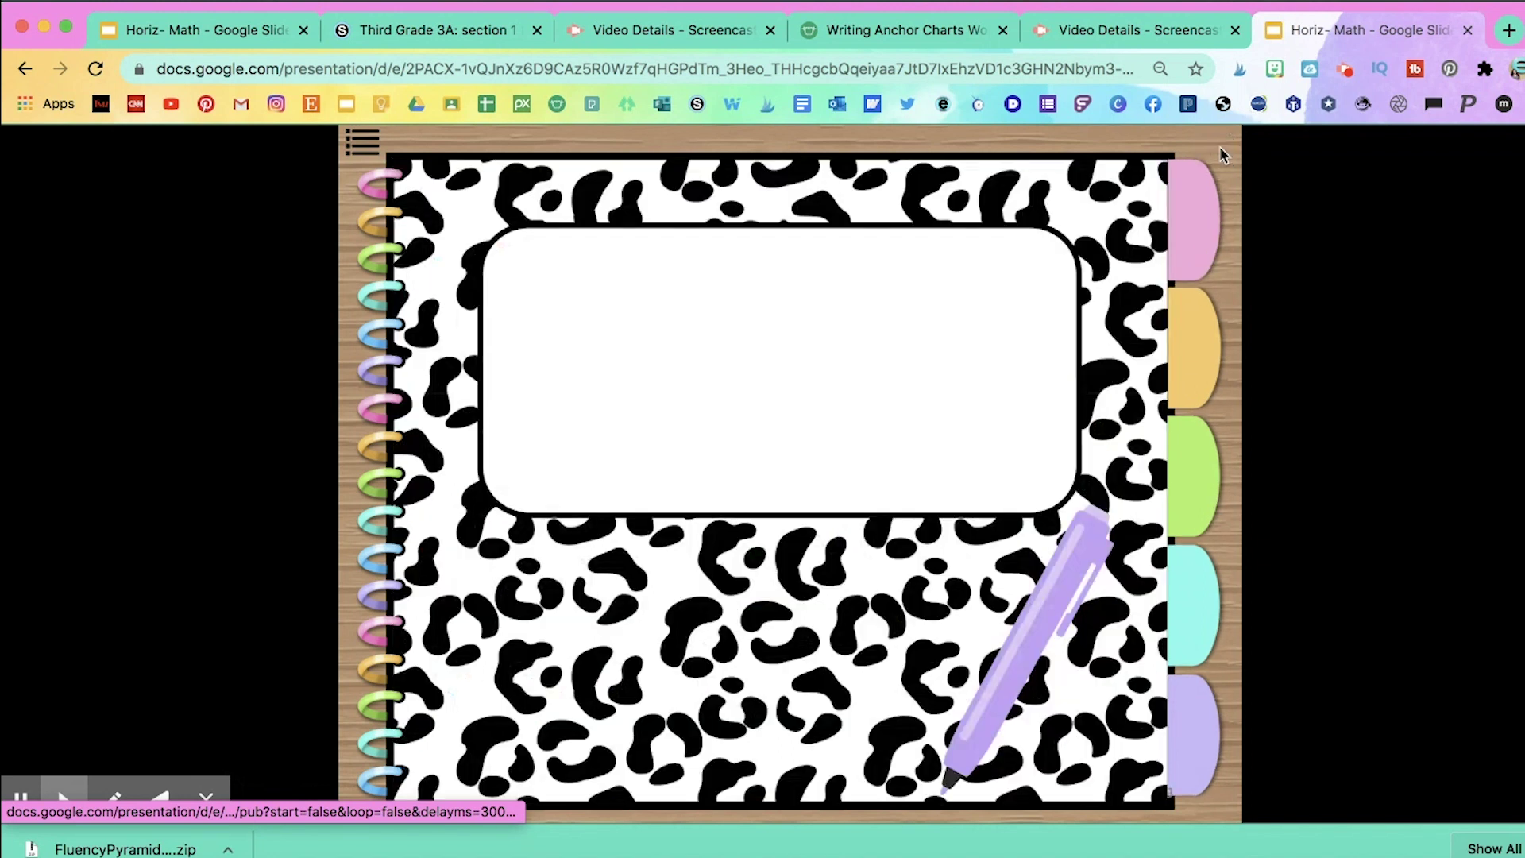